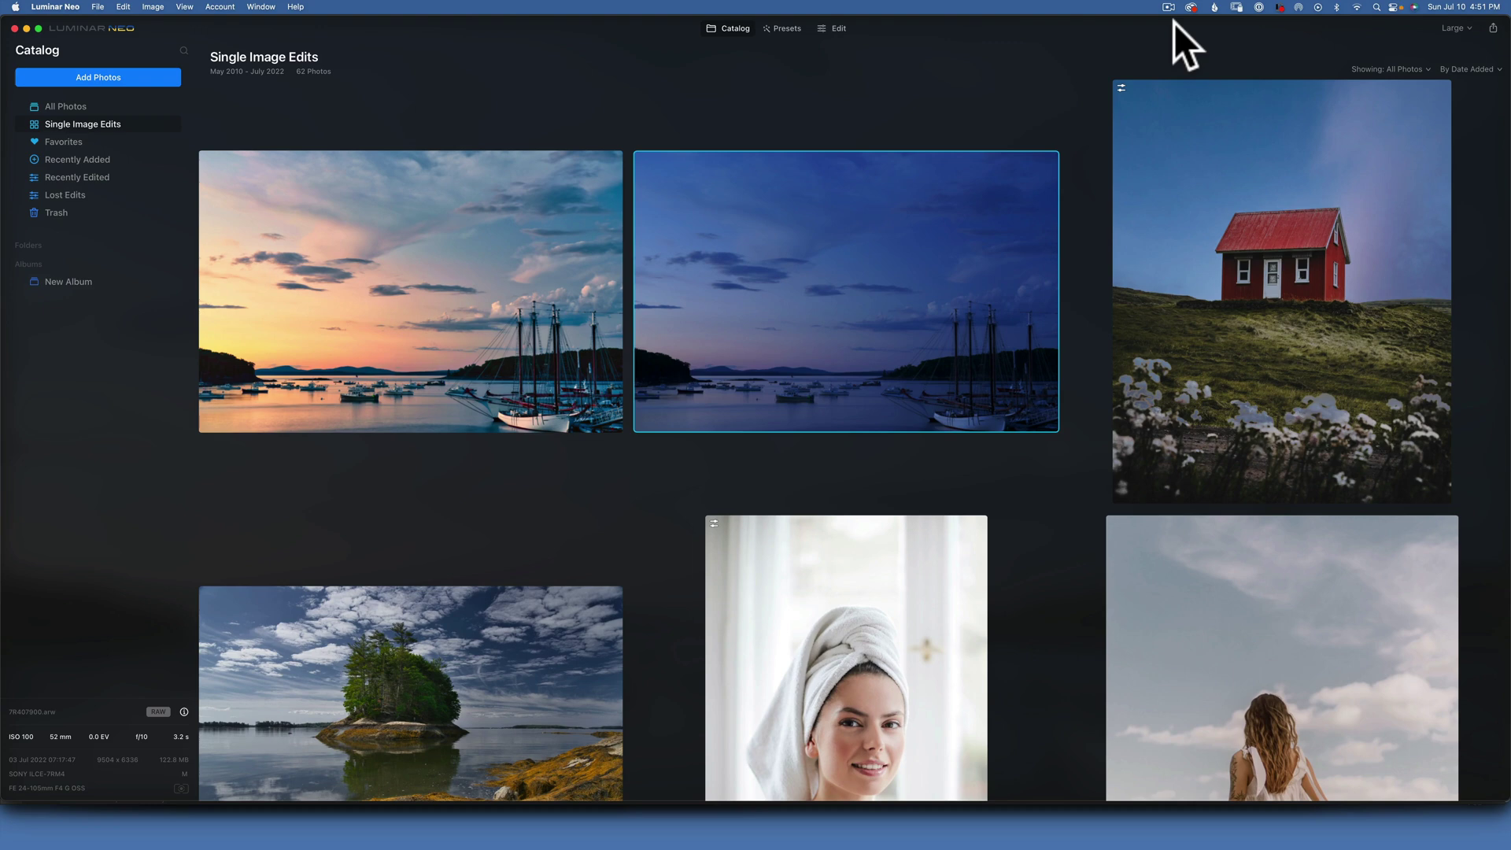
# Compare the blue dusk harbour RAW with its warm sunset JPG, then reopen the RAW full size
pyautogui.doubleClick(890, 288)
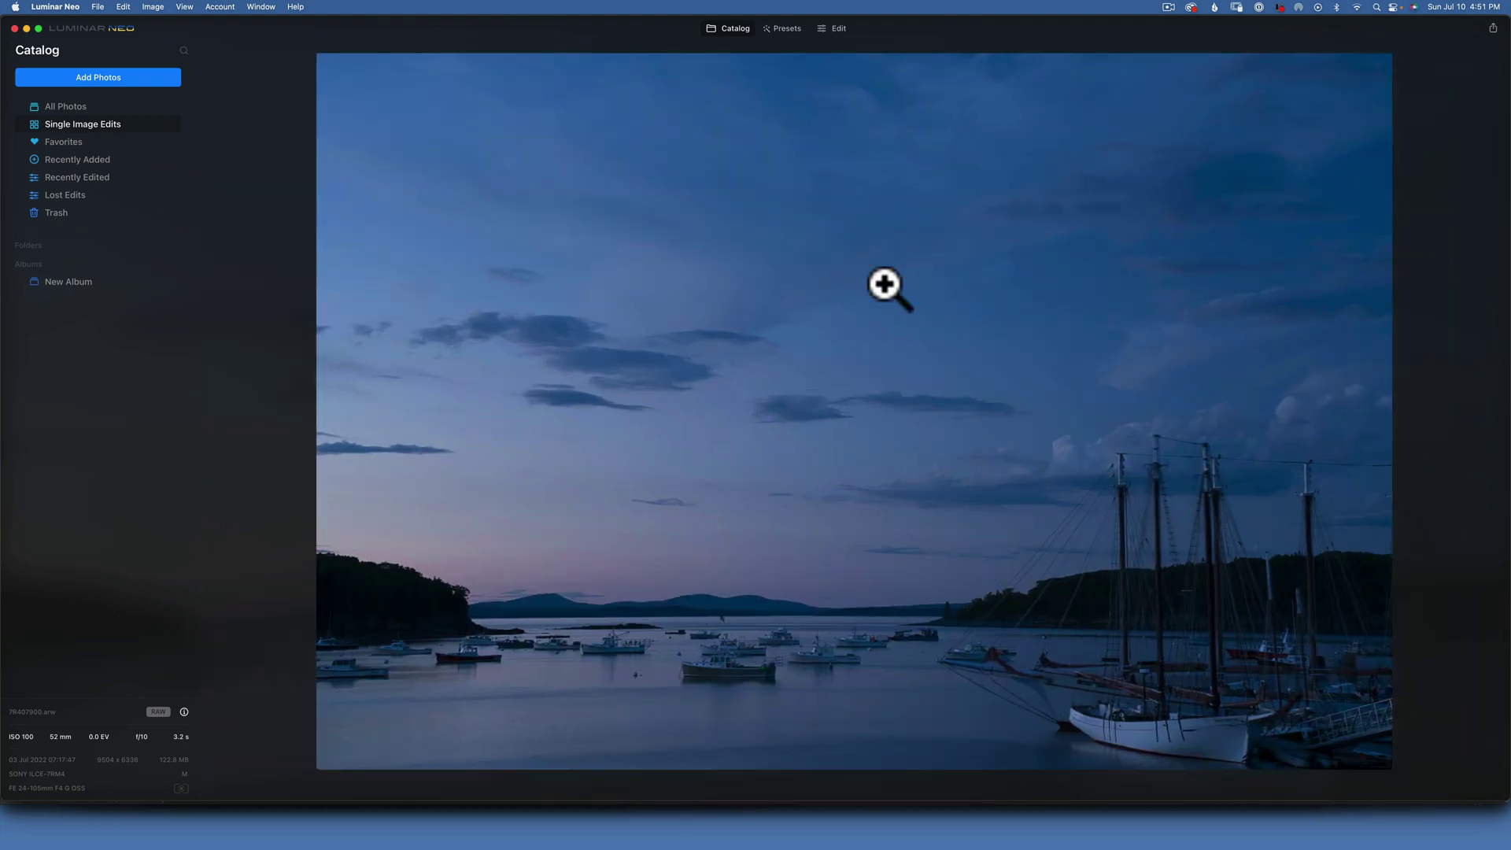
pyautogui.press('Left')
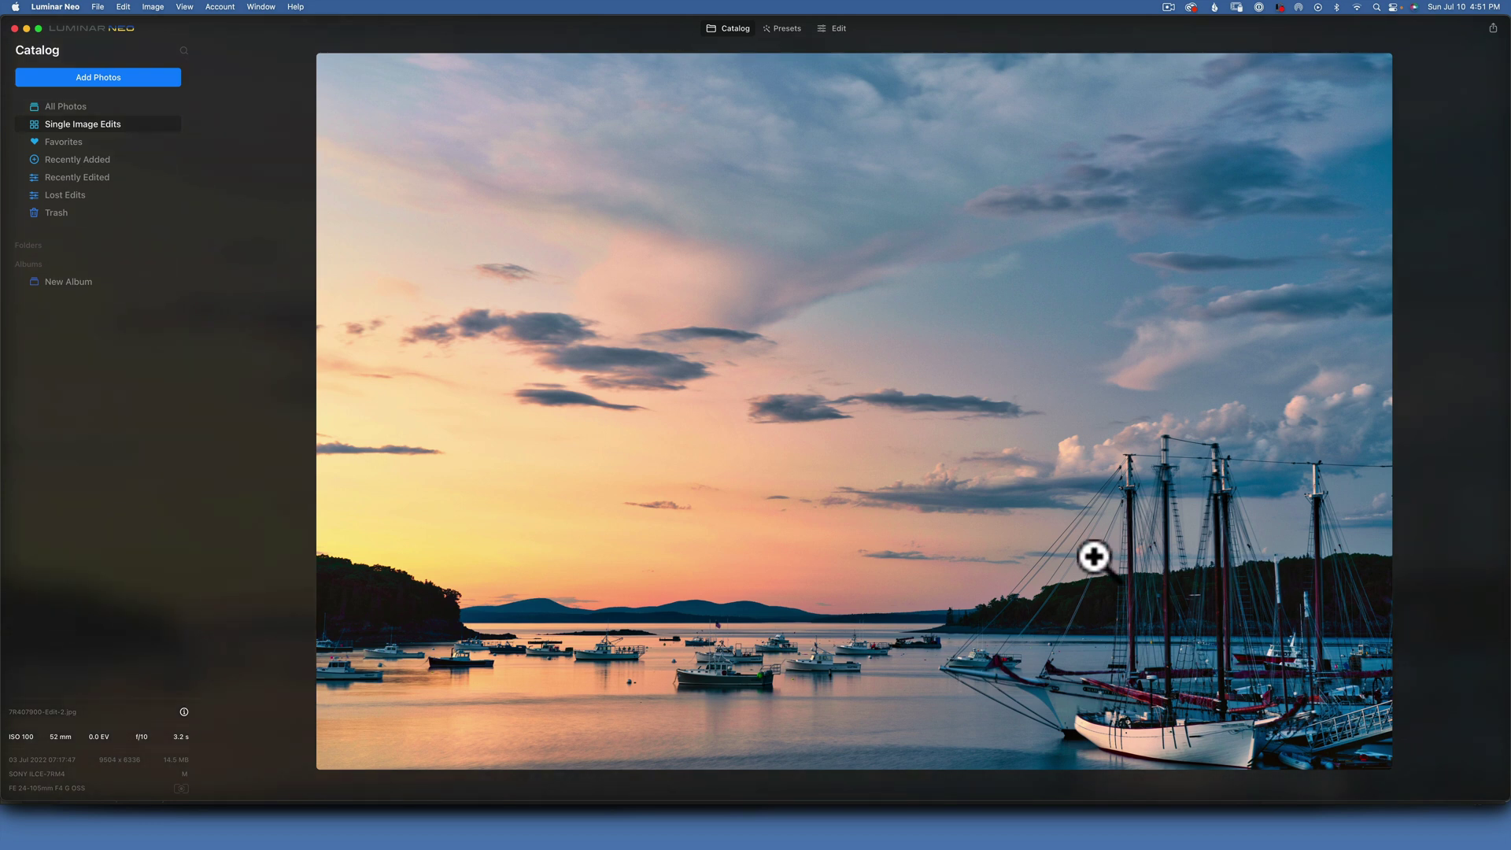
pyautogui.press('Right')
pyautogui.press('Left')
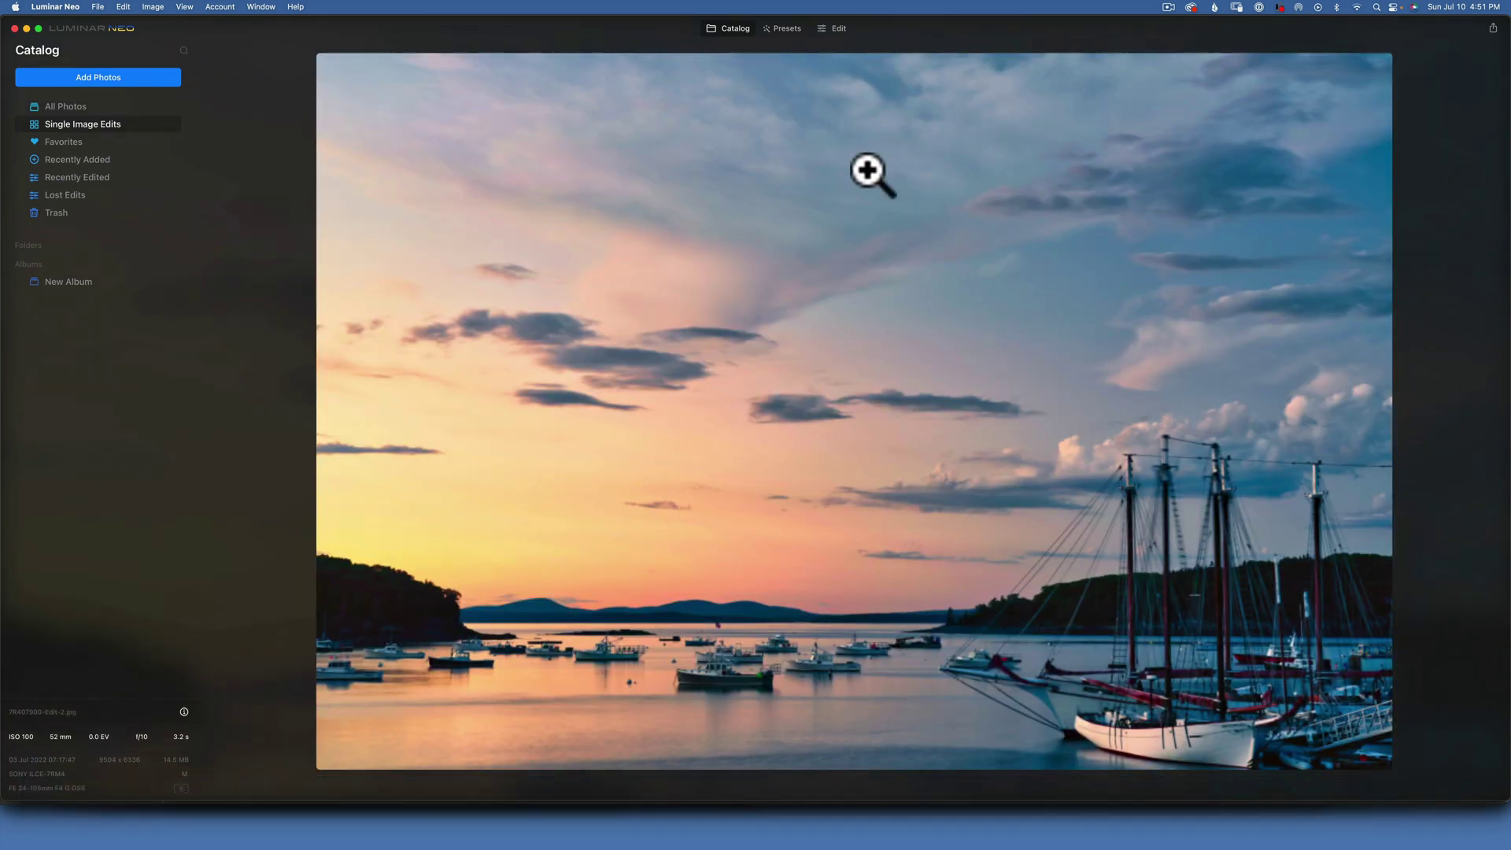
pyautogui.click(734, 28)
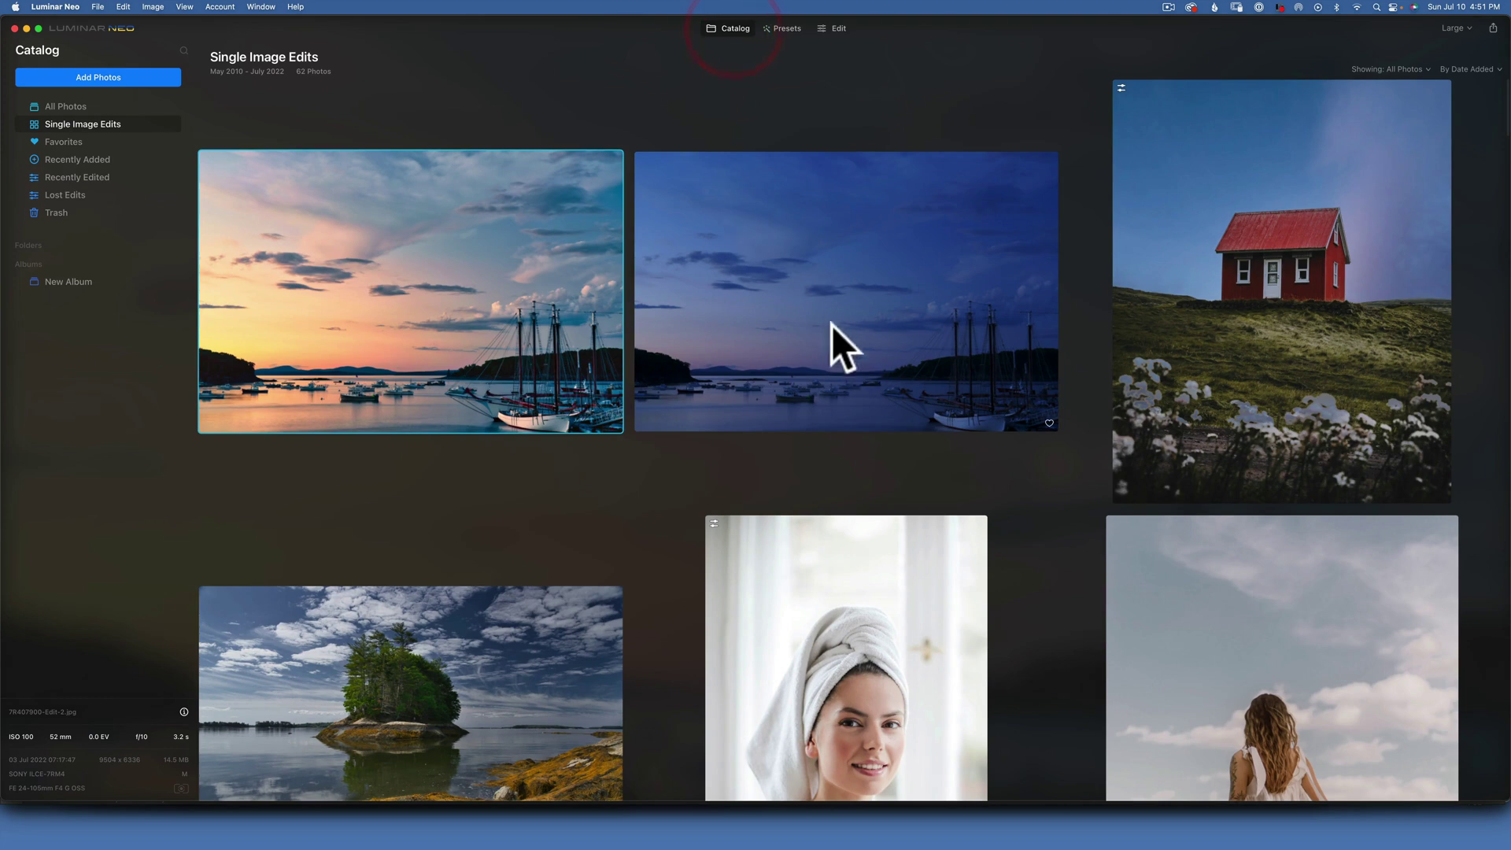
pyautogui.doubleClick(826, 317)
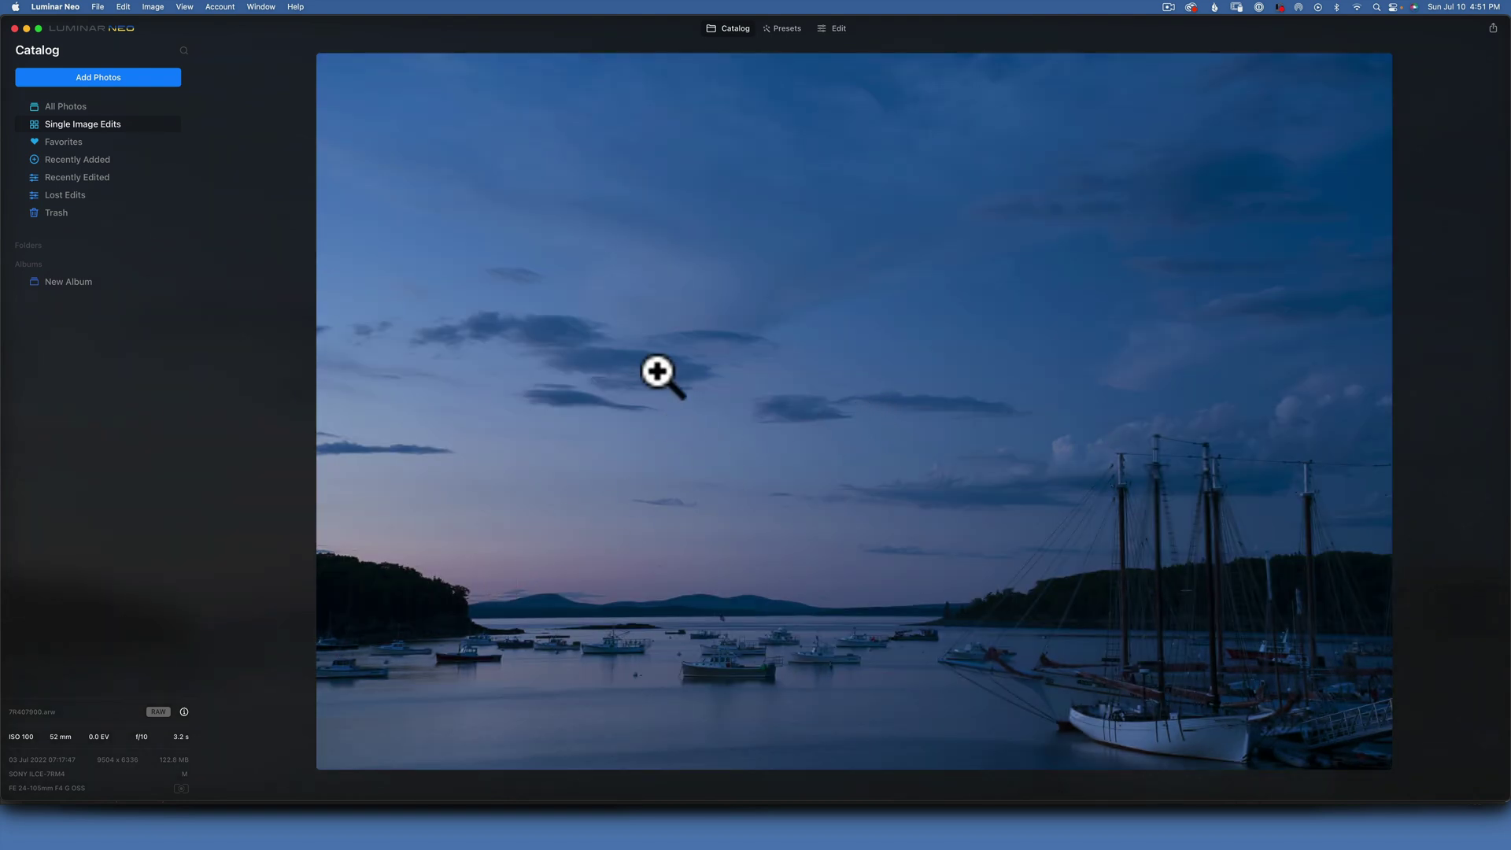
# Open the harbour photo in Edit with Develop expanded, showing Temperature 4562 and Tint 16
pyautogui.click(838, 28)
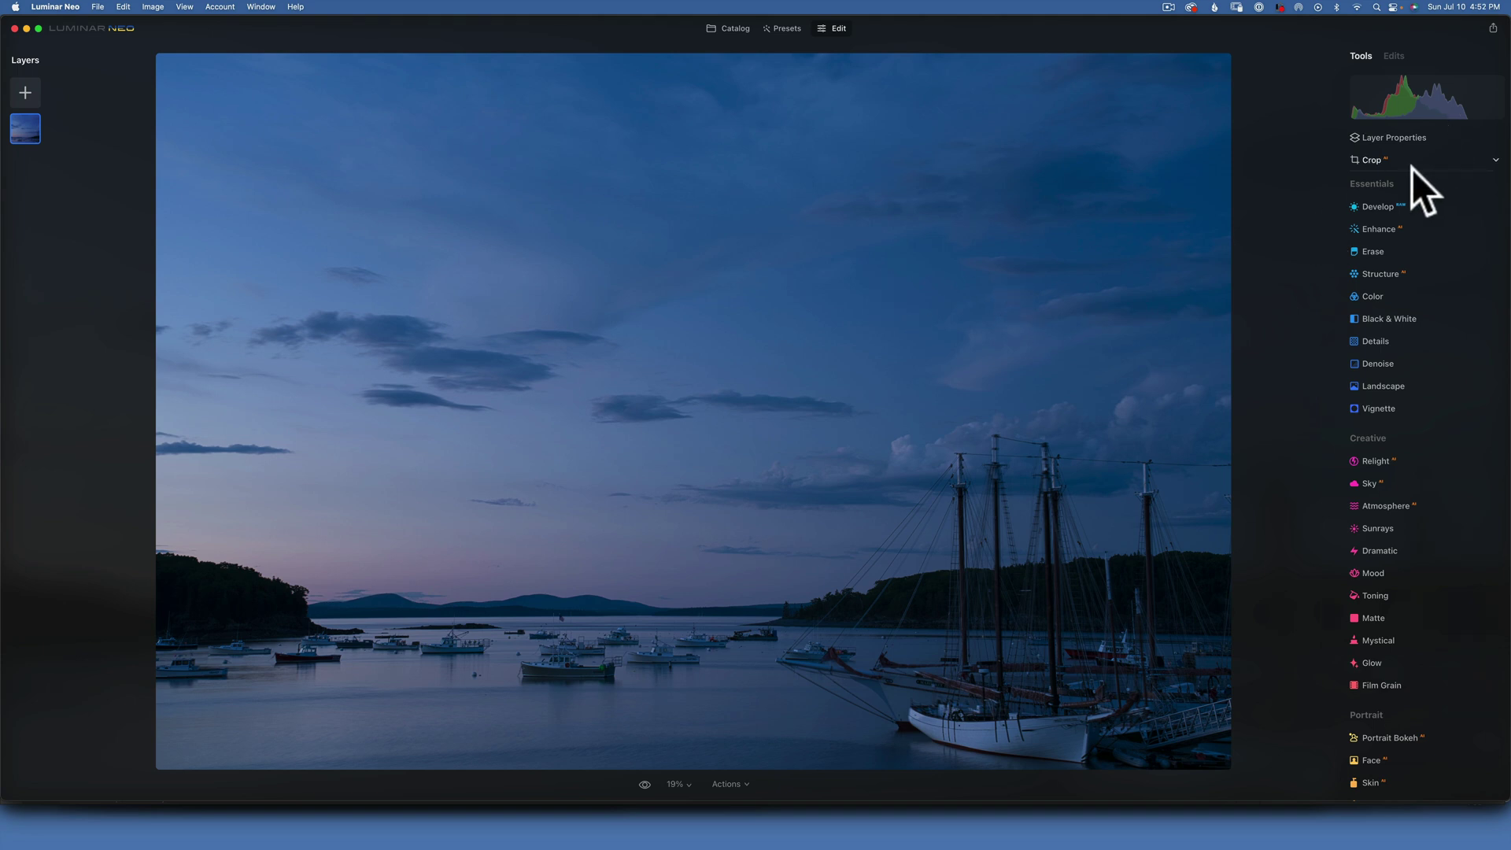
pyautogui.click(1369, 206)
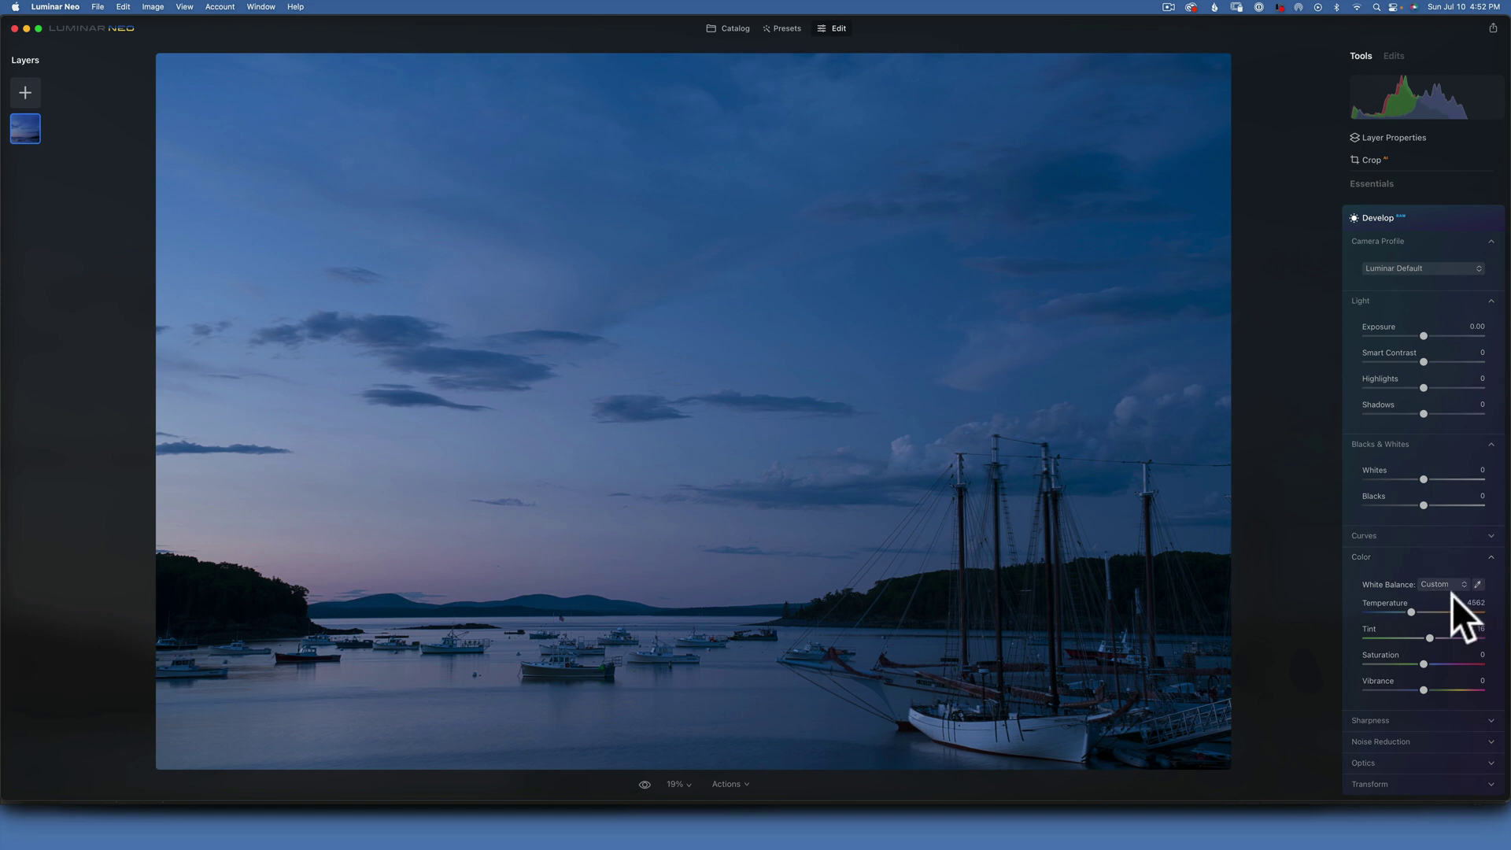
# Sample the white sailboat hull with the eyedropper for Temperature 10107, Tint 17, and compare before/after
pyautogui.scroll(-2, 1452, 595)
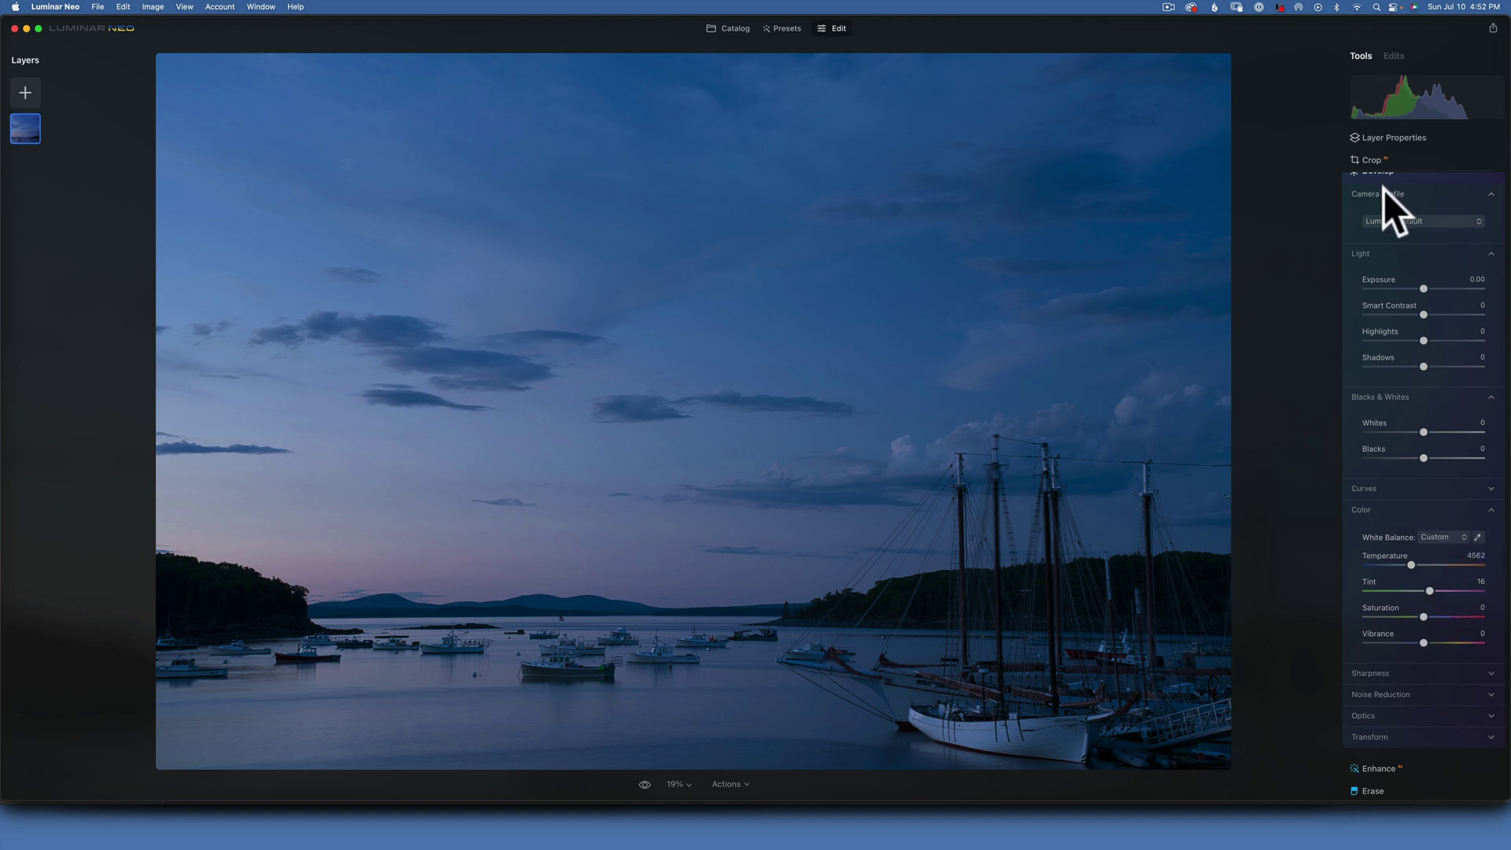
pyautogui.scroll(2, 1418, 205)
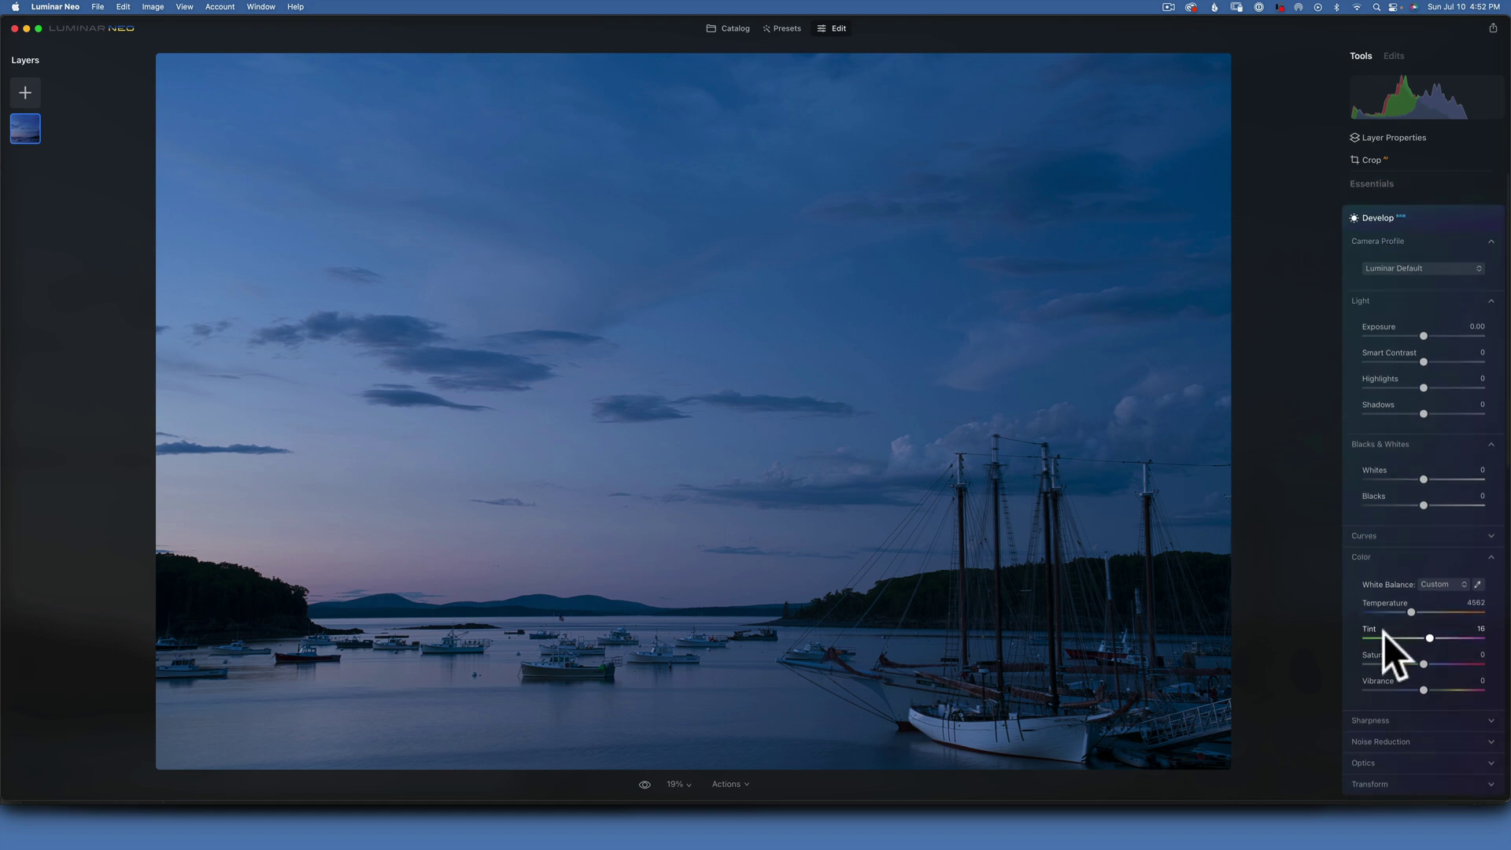
pyautogui.scroll(-2, 1387, 592)
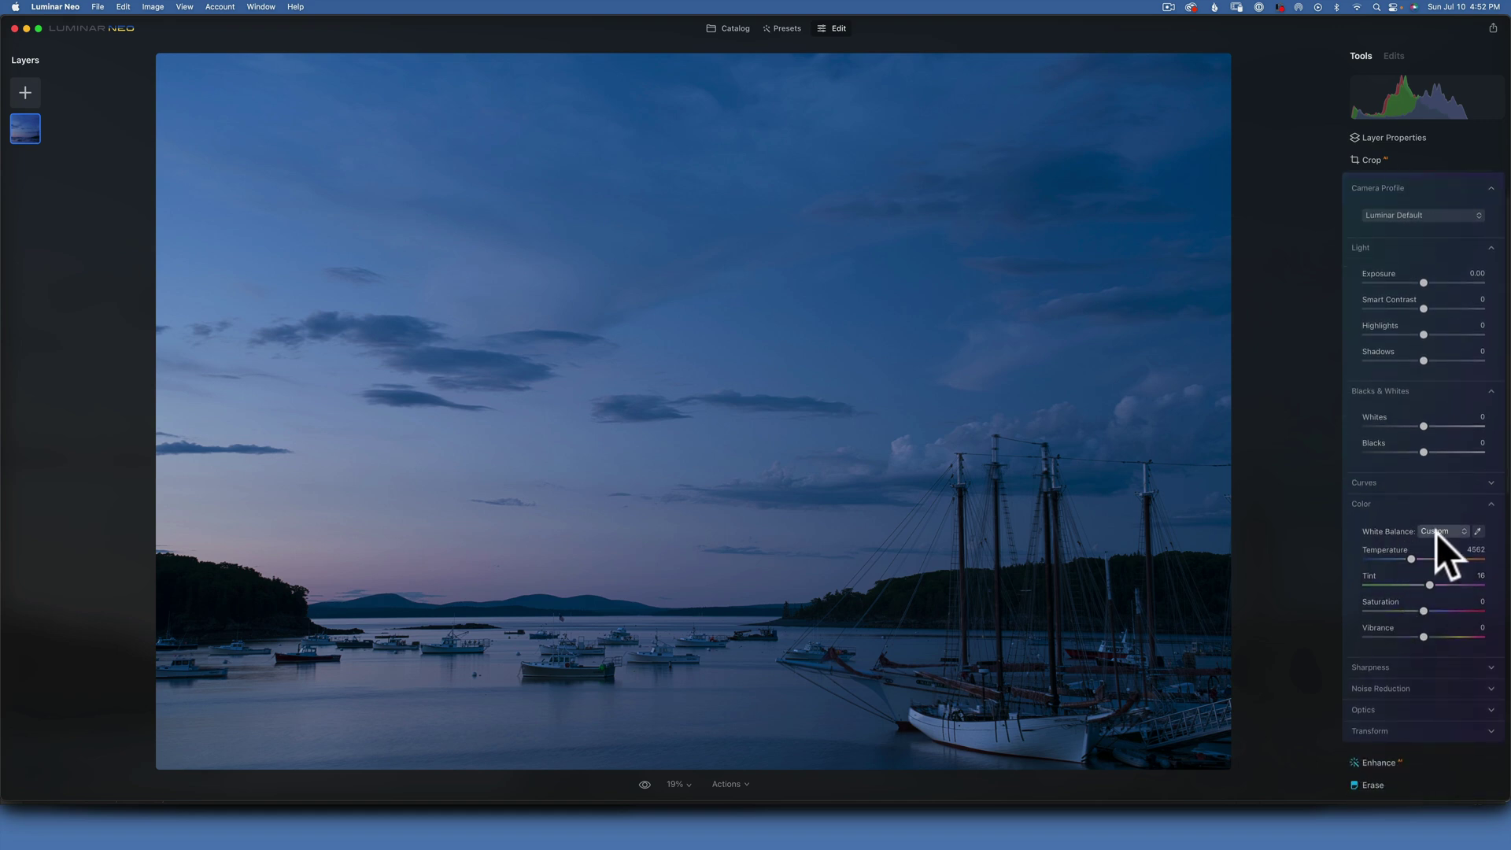
pyautogui.click(1477, 530)
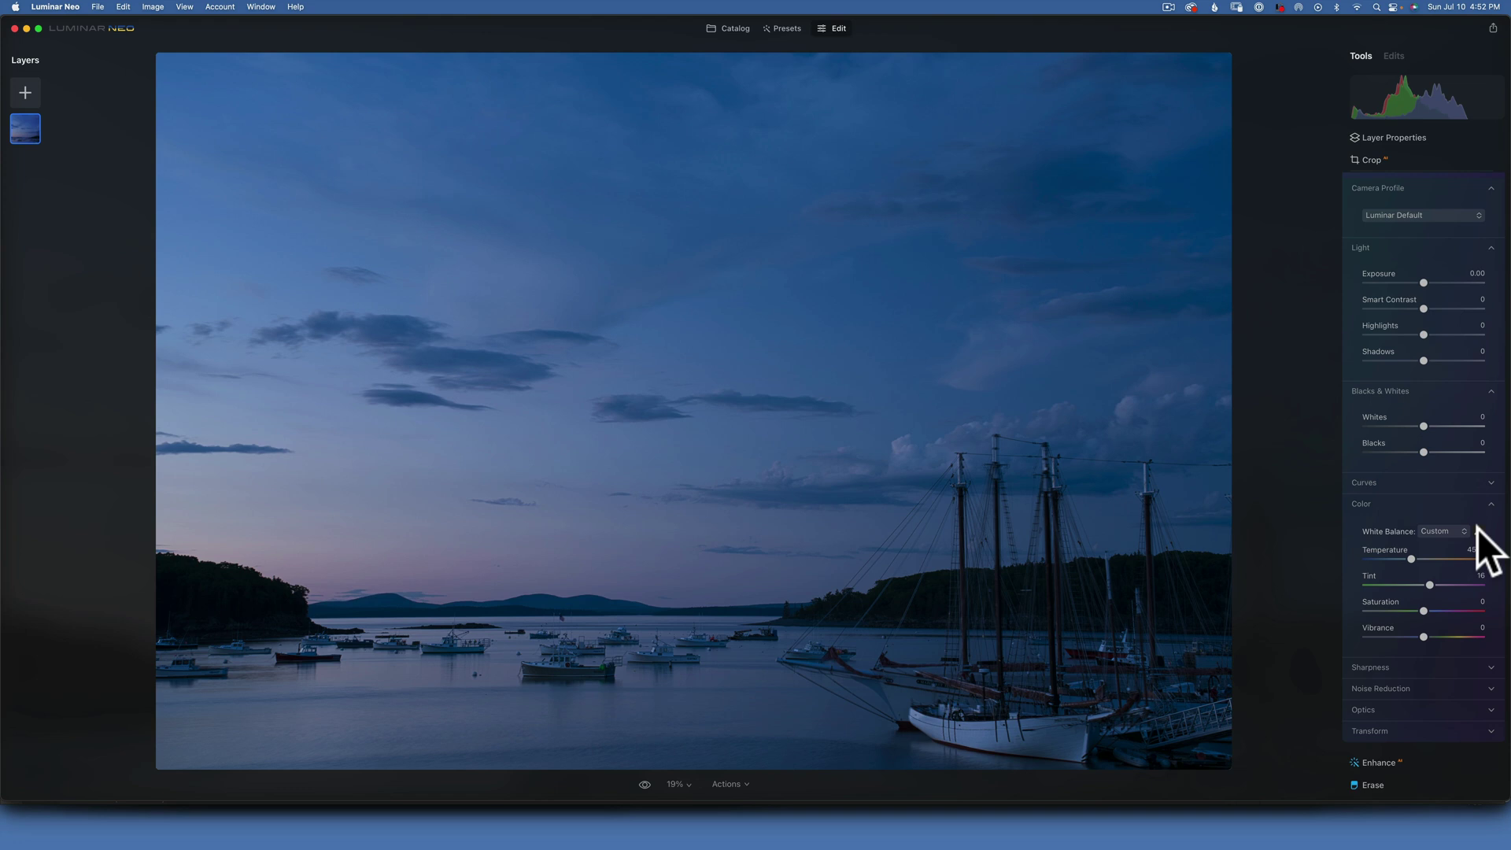
pyautogui.click(1476, 531)
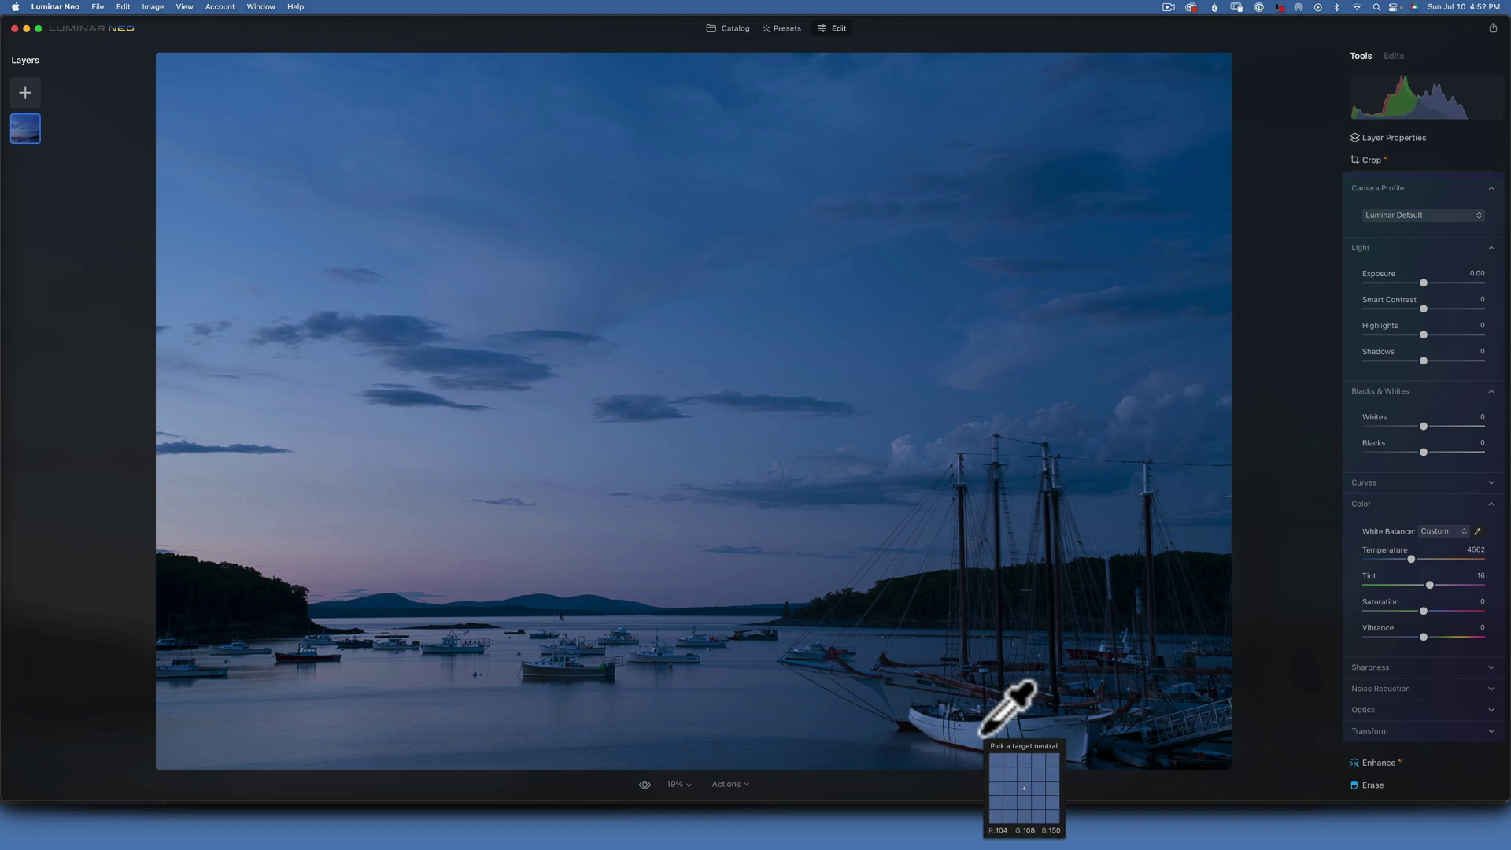
pyautogui.click(980, 733)
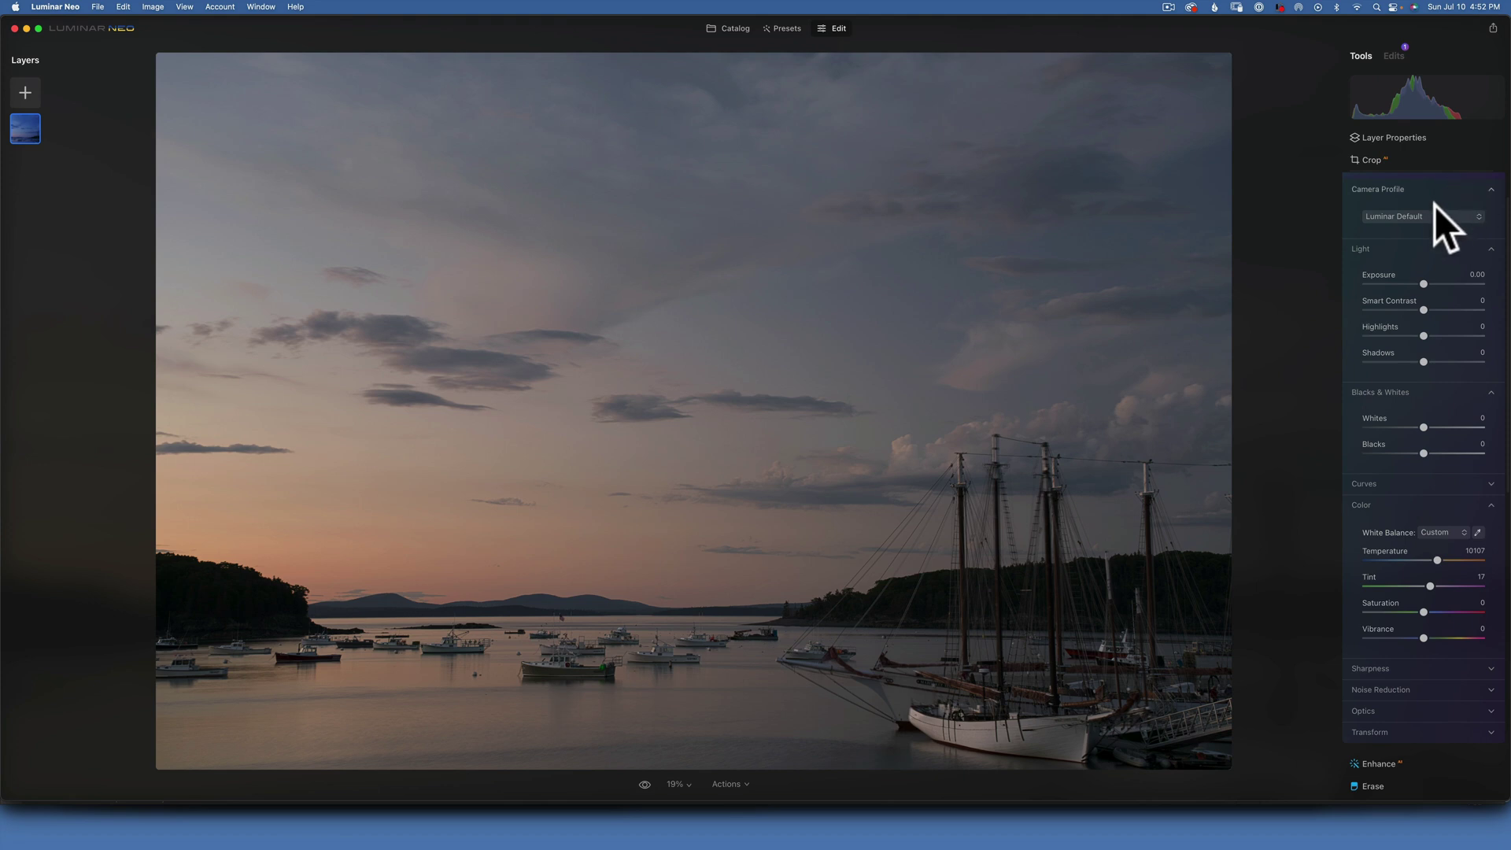
pyautogui.scroll(2, 1422, 212)
pyautogui.click(1466, 214)
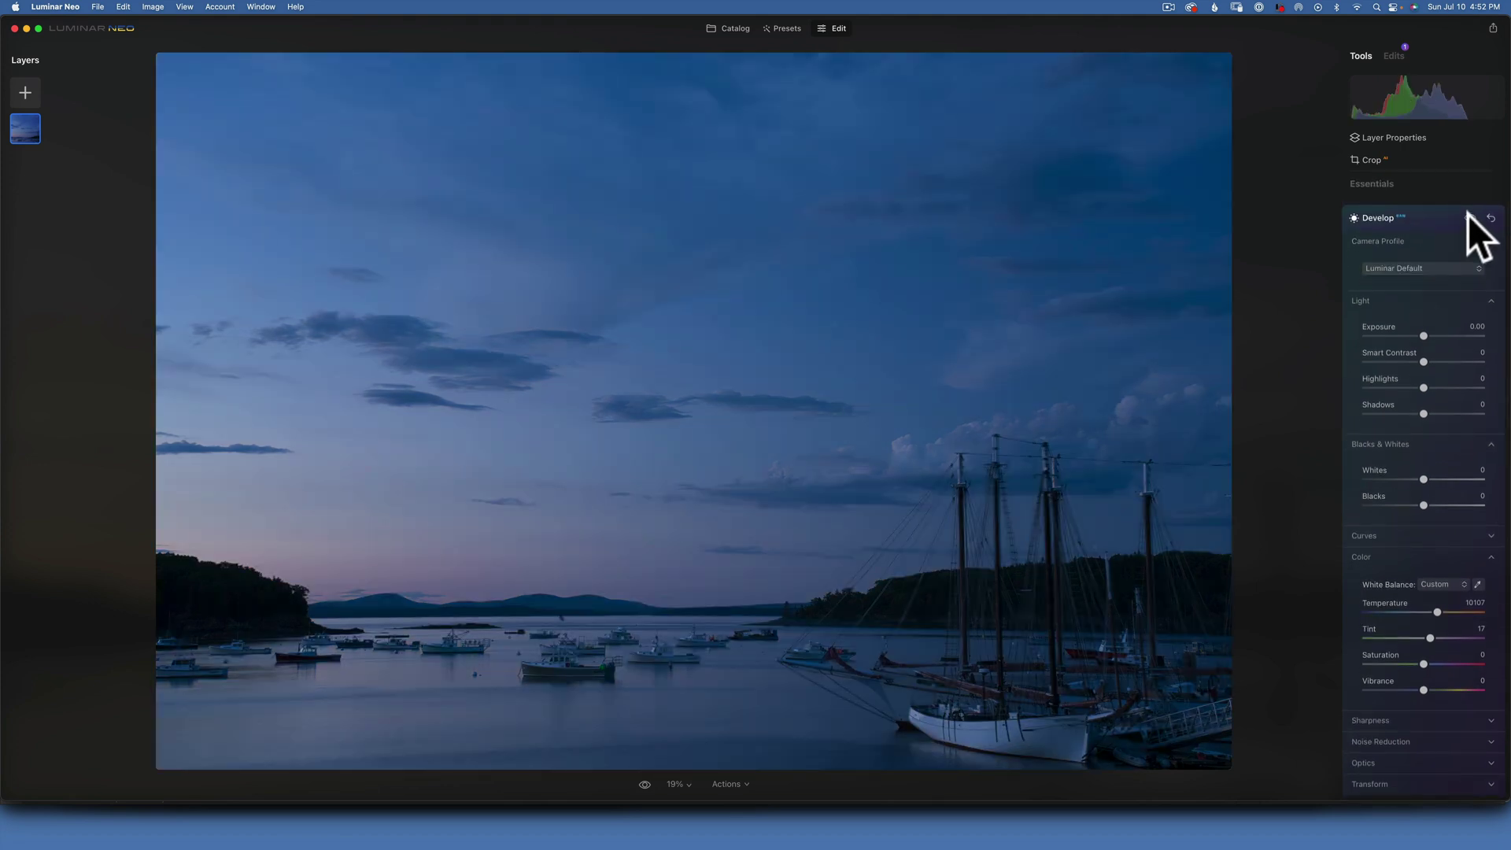
pyautogui.click(1467, 214)
# Set Light to Exposure 0.53, Smart Contrast 23, Highlights −11 and Shadows 20
pyautogui.click(1466, 214)
pyautogui.click(1466, 214)
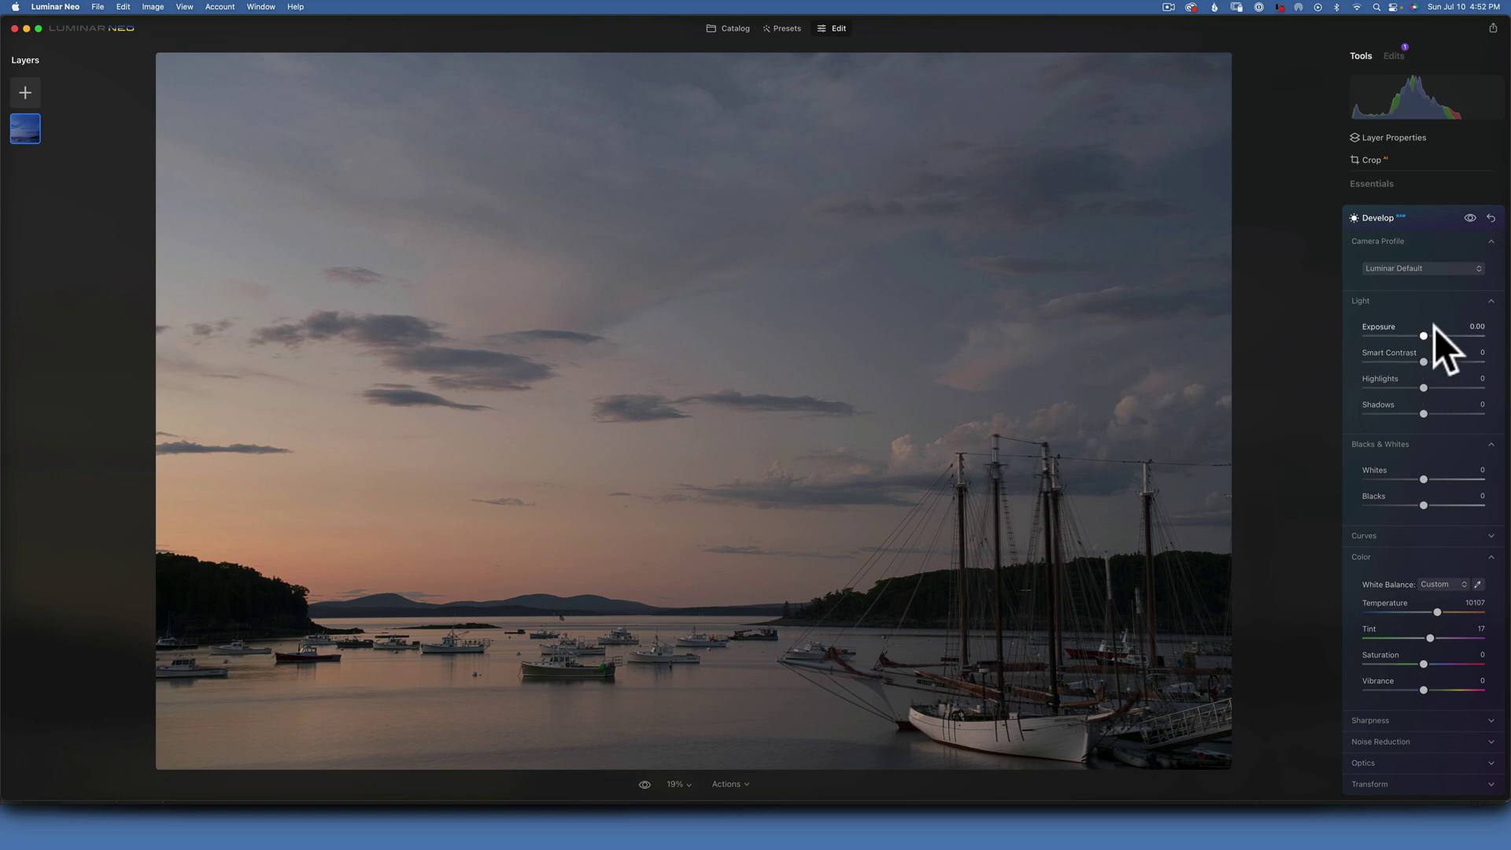
pyautogui.moveTo(1423, 332); pyautogui.dragTo(1429, 332)
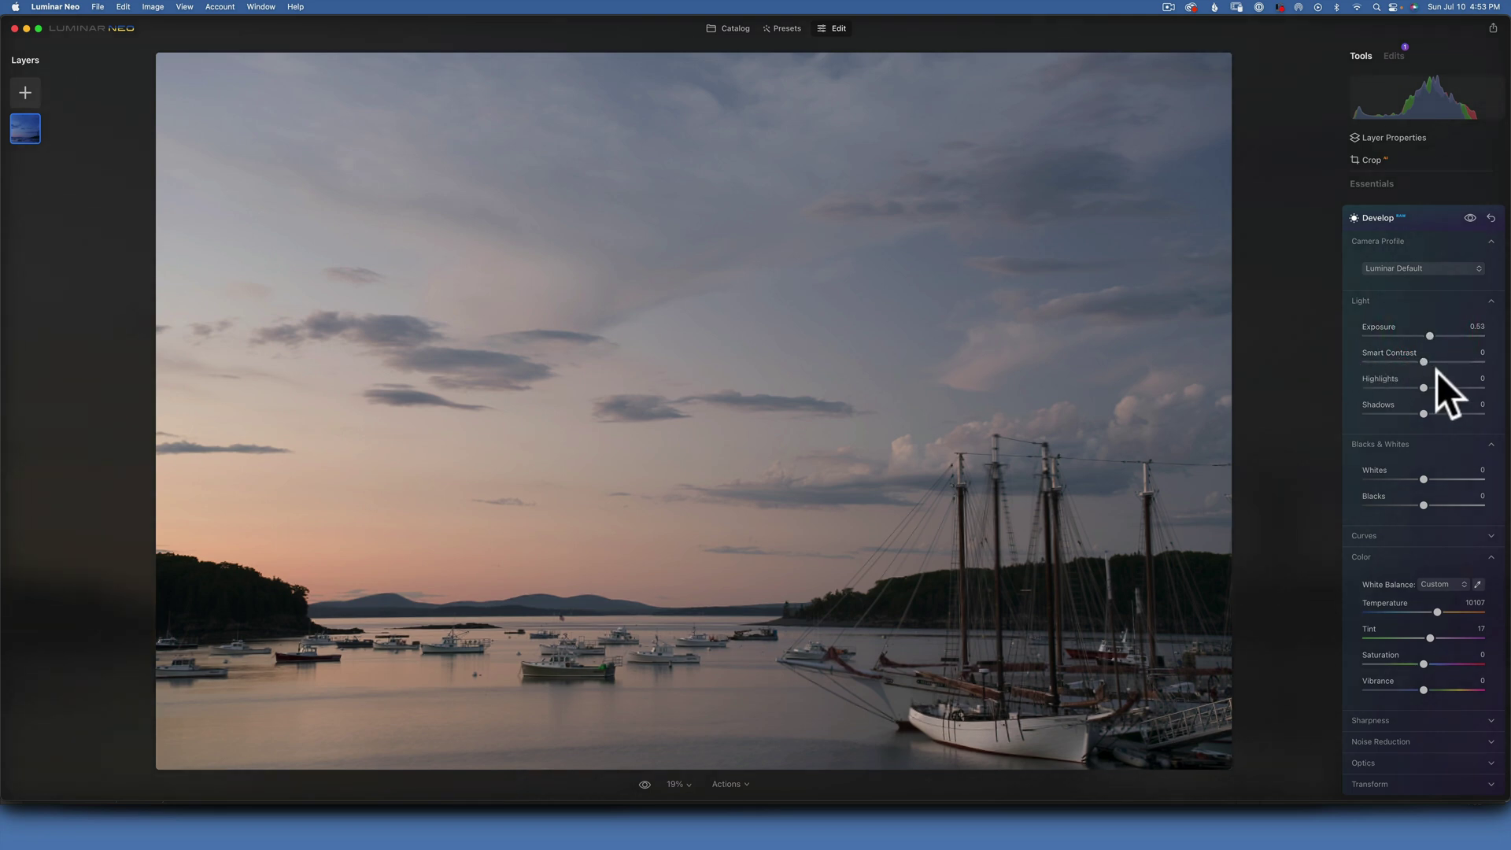
pyautogui.moveTo(1424, 360); pyautogui.dragTo(1431, 361)
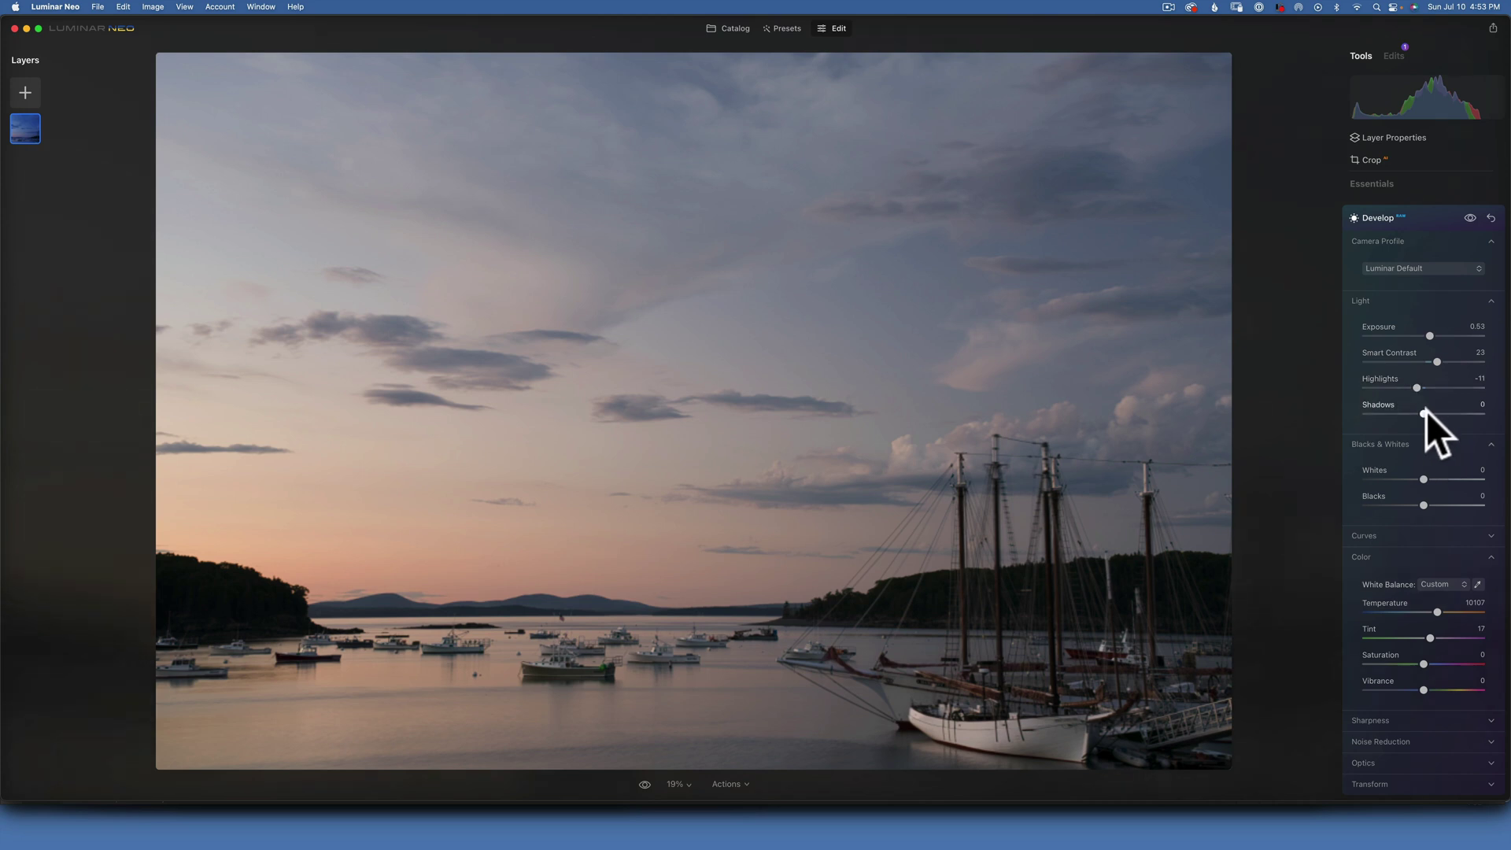
pyautogui.moveTo(1424, 413)
pyautogui.mouseDown()
pyautogui.moveTo(1455, 414)
pyautogui.moveTo(1437, 410)
pyautogui.mouseUp()
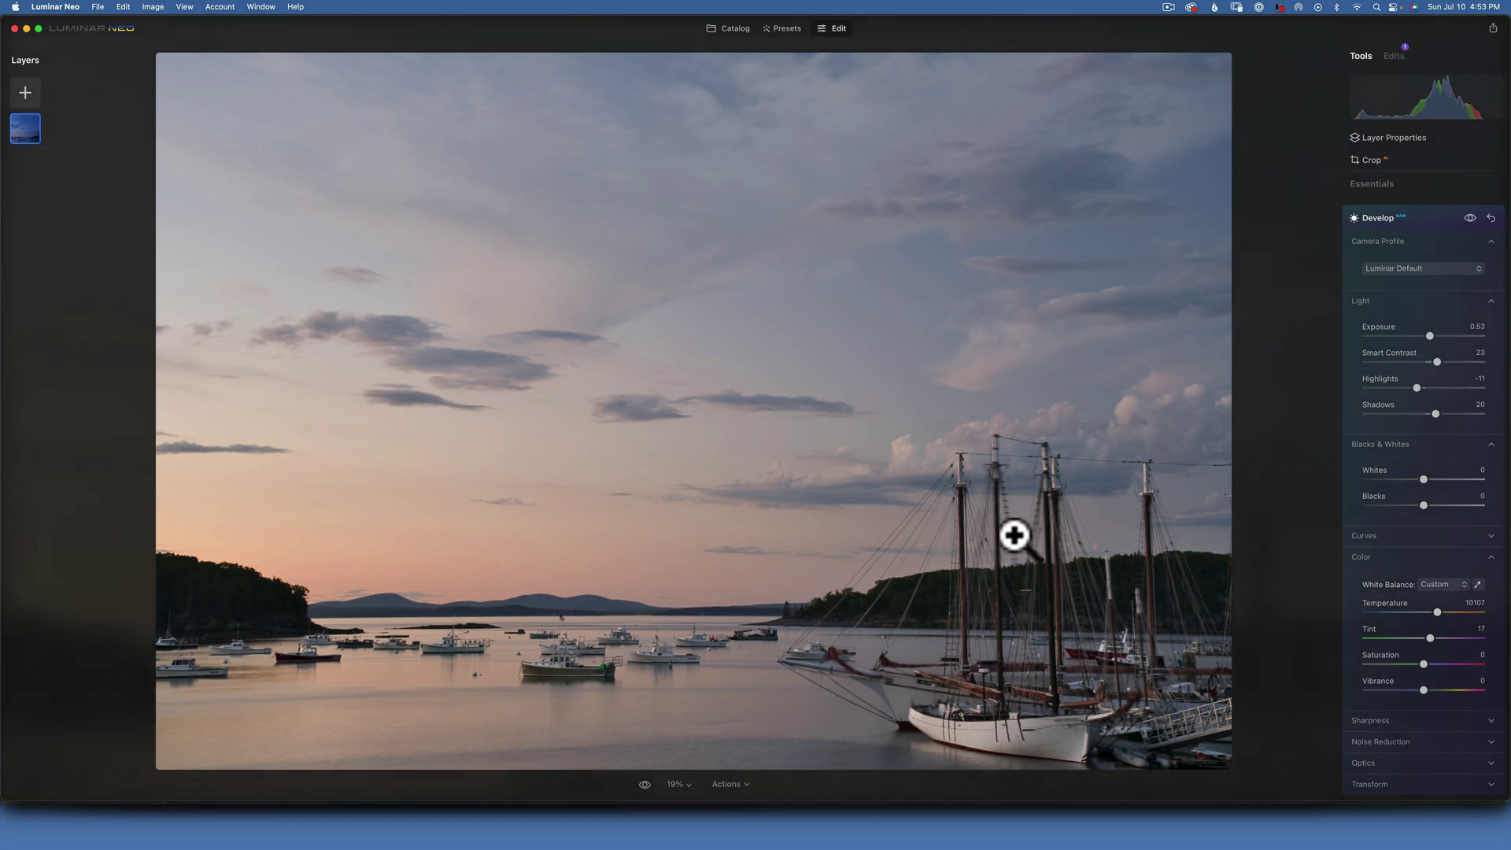
# Raise Vibrance to 24, compare with Develop toggled off and on, then collapse Develop
pyautogui.click(1468, 217)
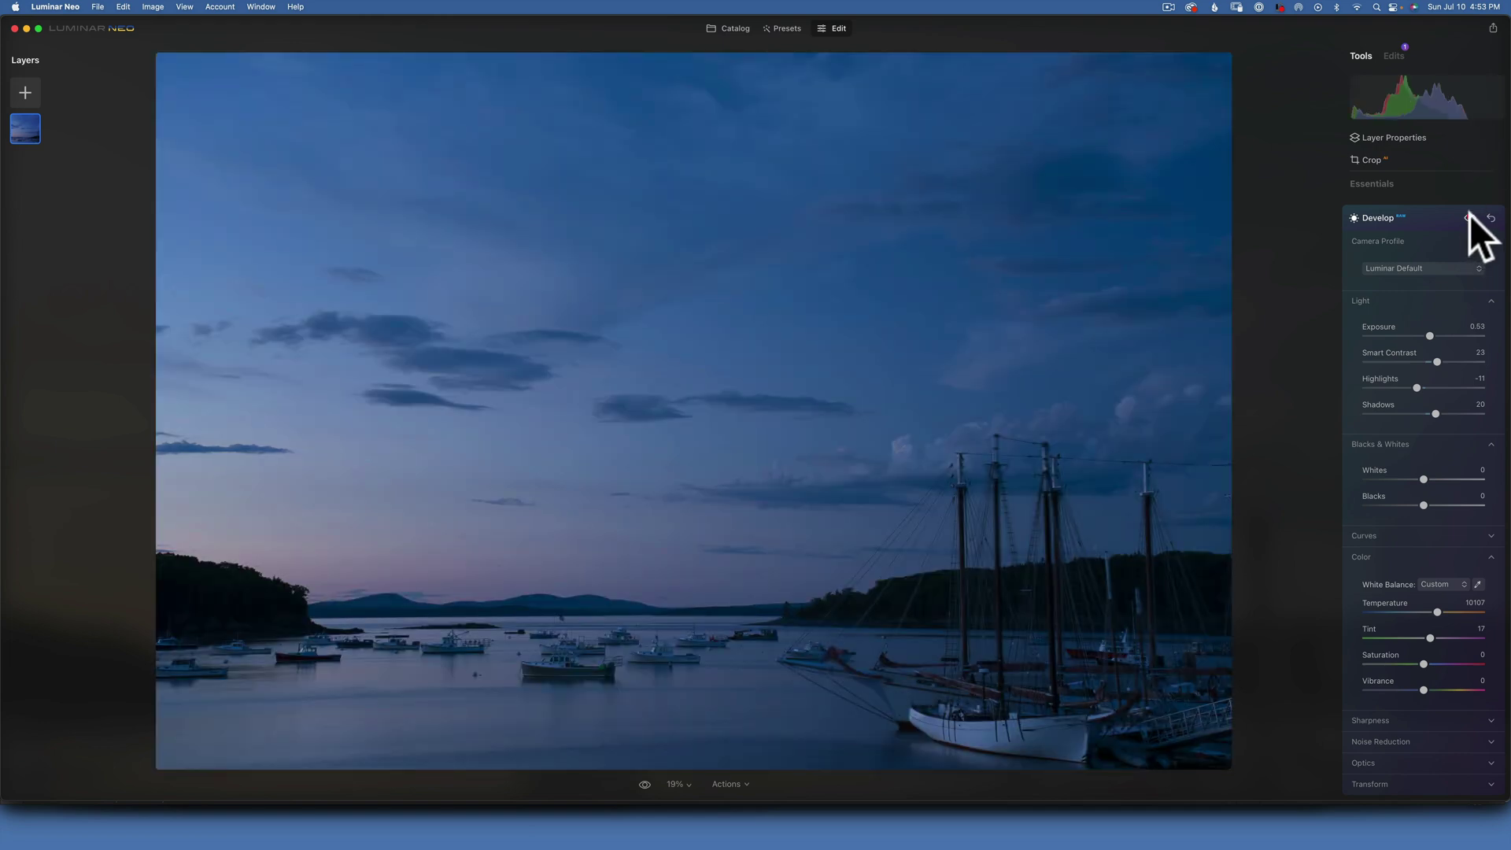
pyautogui.click(1468, 216)
pyautogui.click(1468, 217)
pyautogui.click(1468, 216)
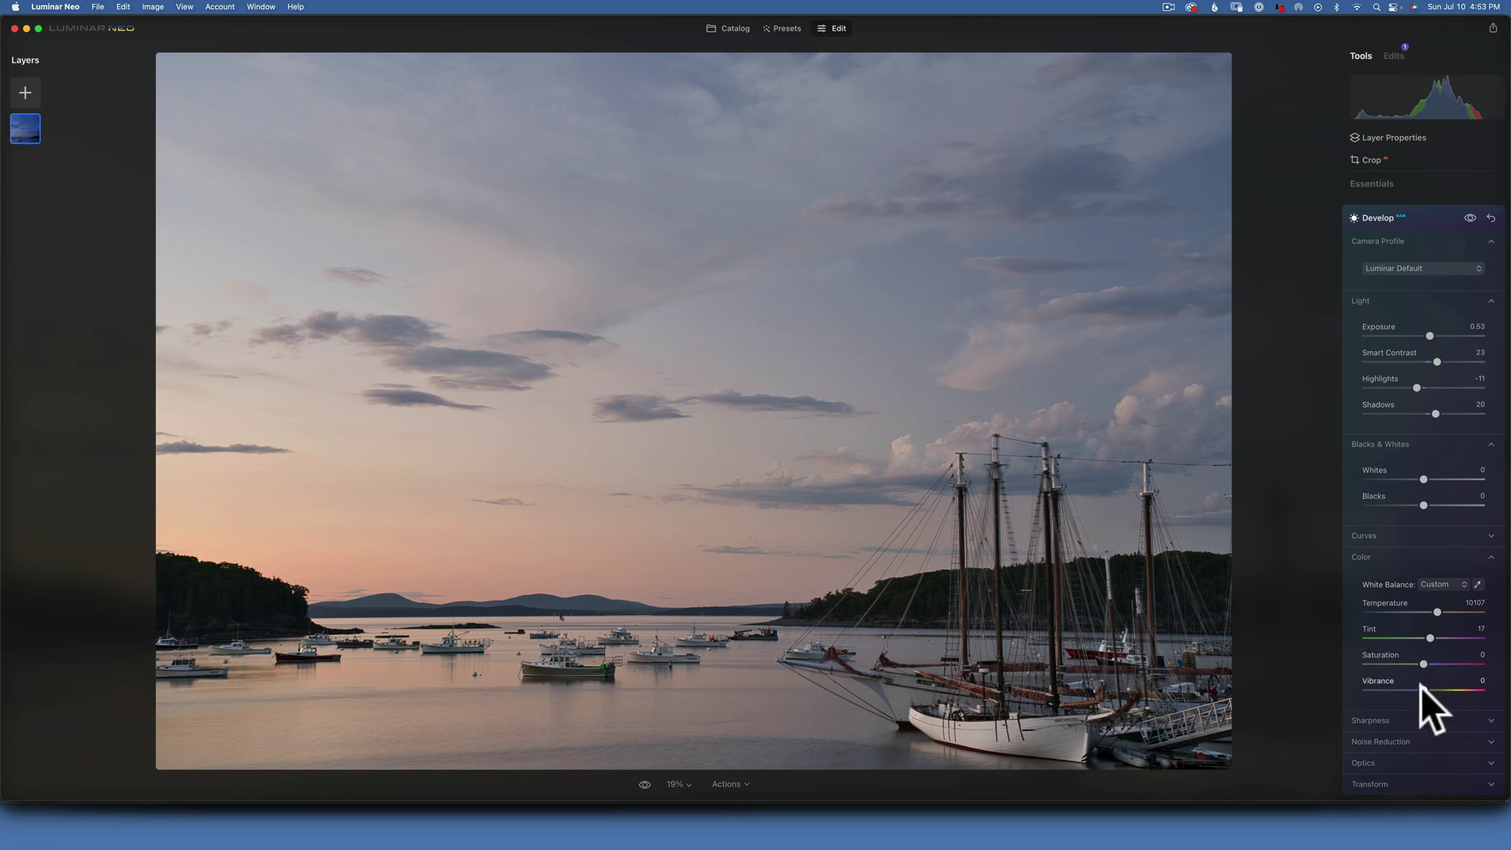
pyautogui.moveTo(1425, 687); pyautogui.dragTo(1432, 689)
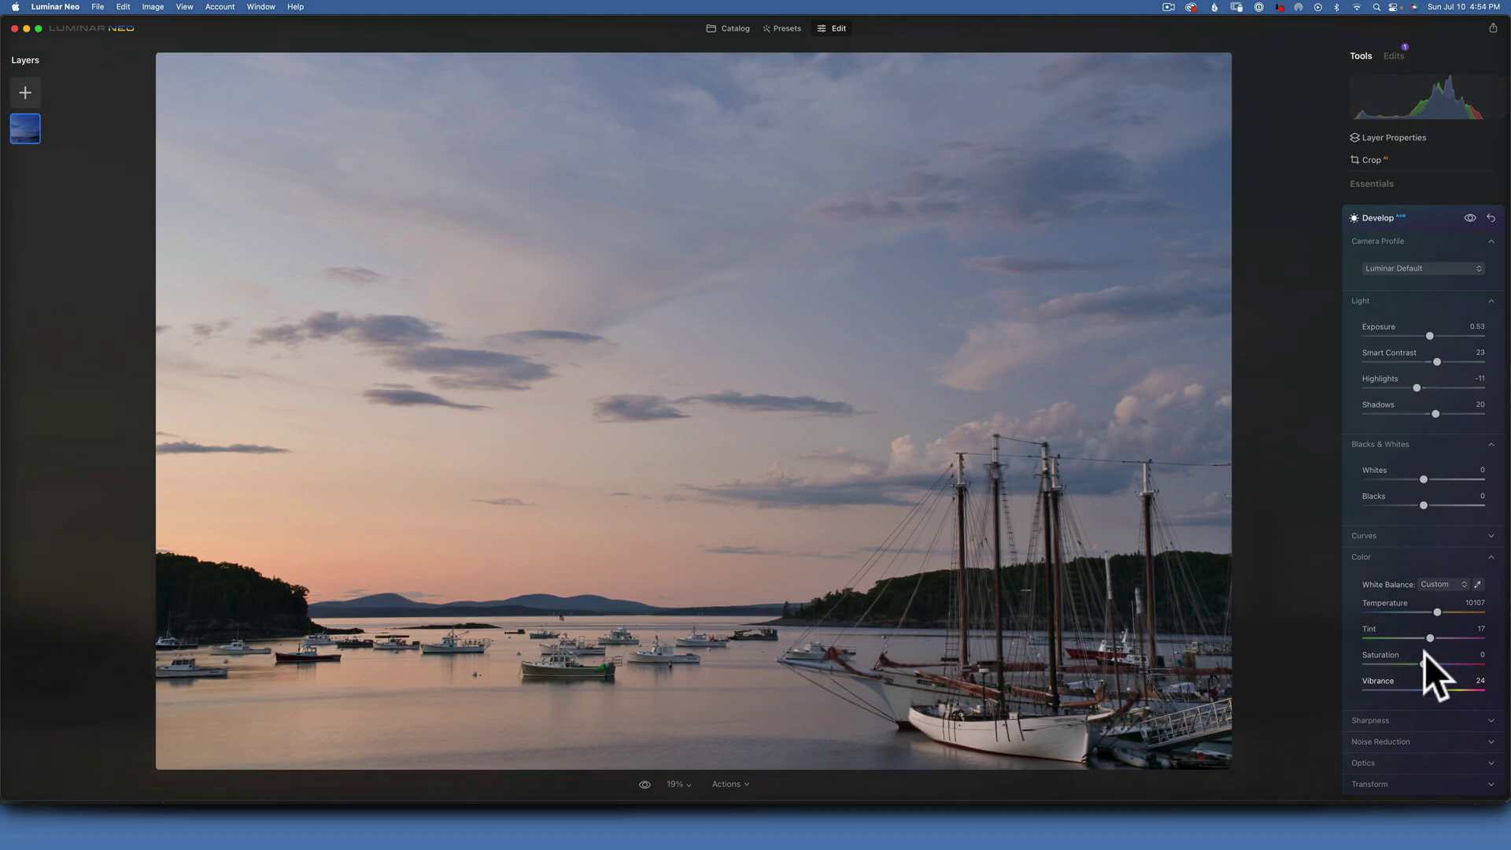
pyautogui.click(1468, 216)
pyautogui.click(1468, 215)
pyautogui.click(1468, 215)
pyautogui.click(1468, 215)
pyautogui.click(1401, 215)
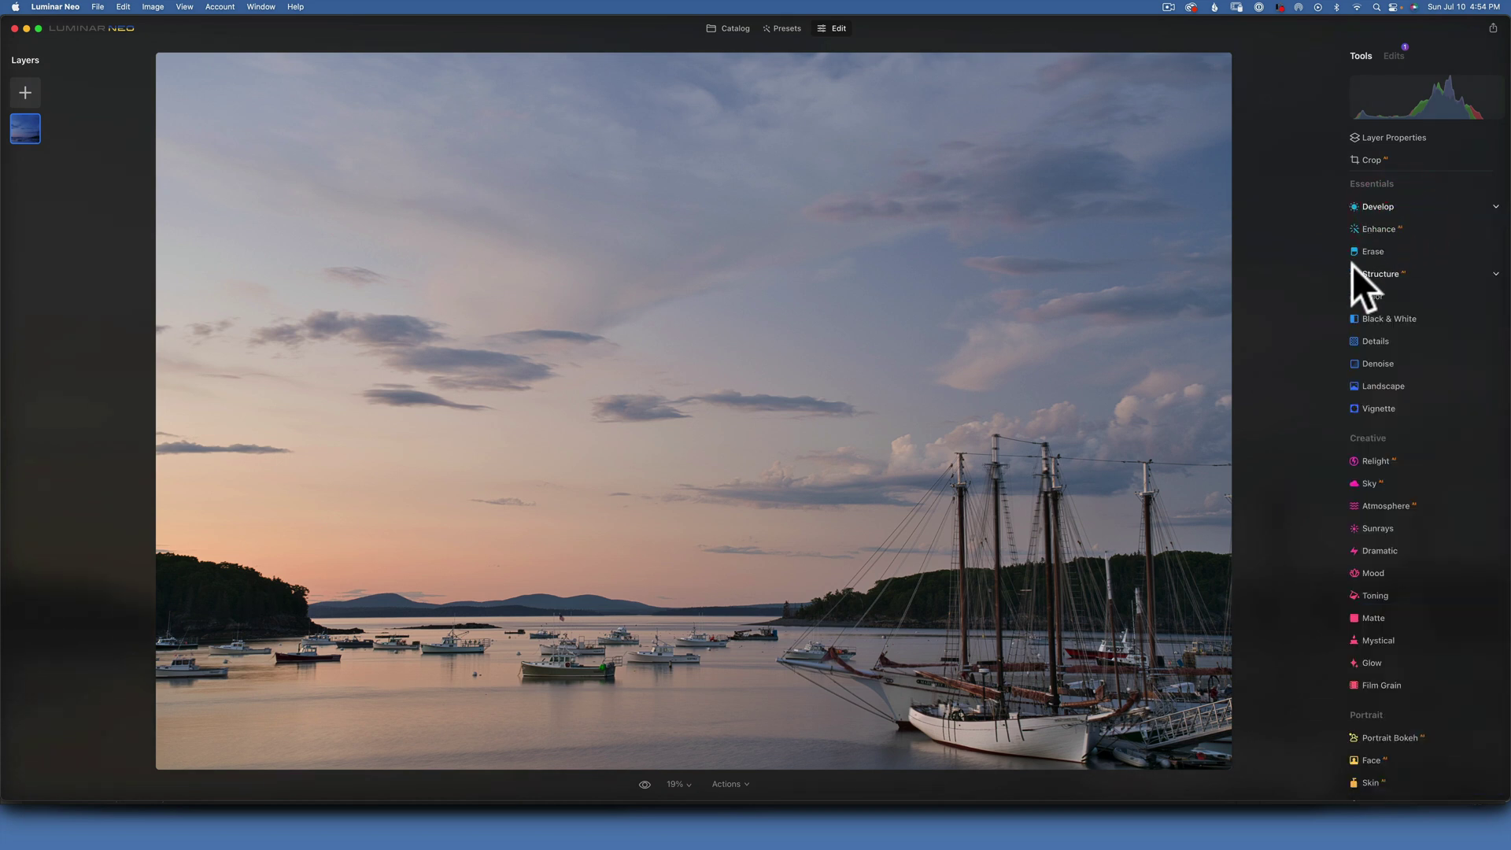
# In Color HSL Hue, nudge the Yellow and Orange hues and shift Blue hue to −14
pyautogui.click(1372, 296)
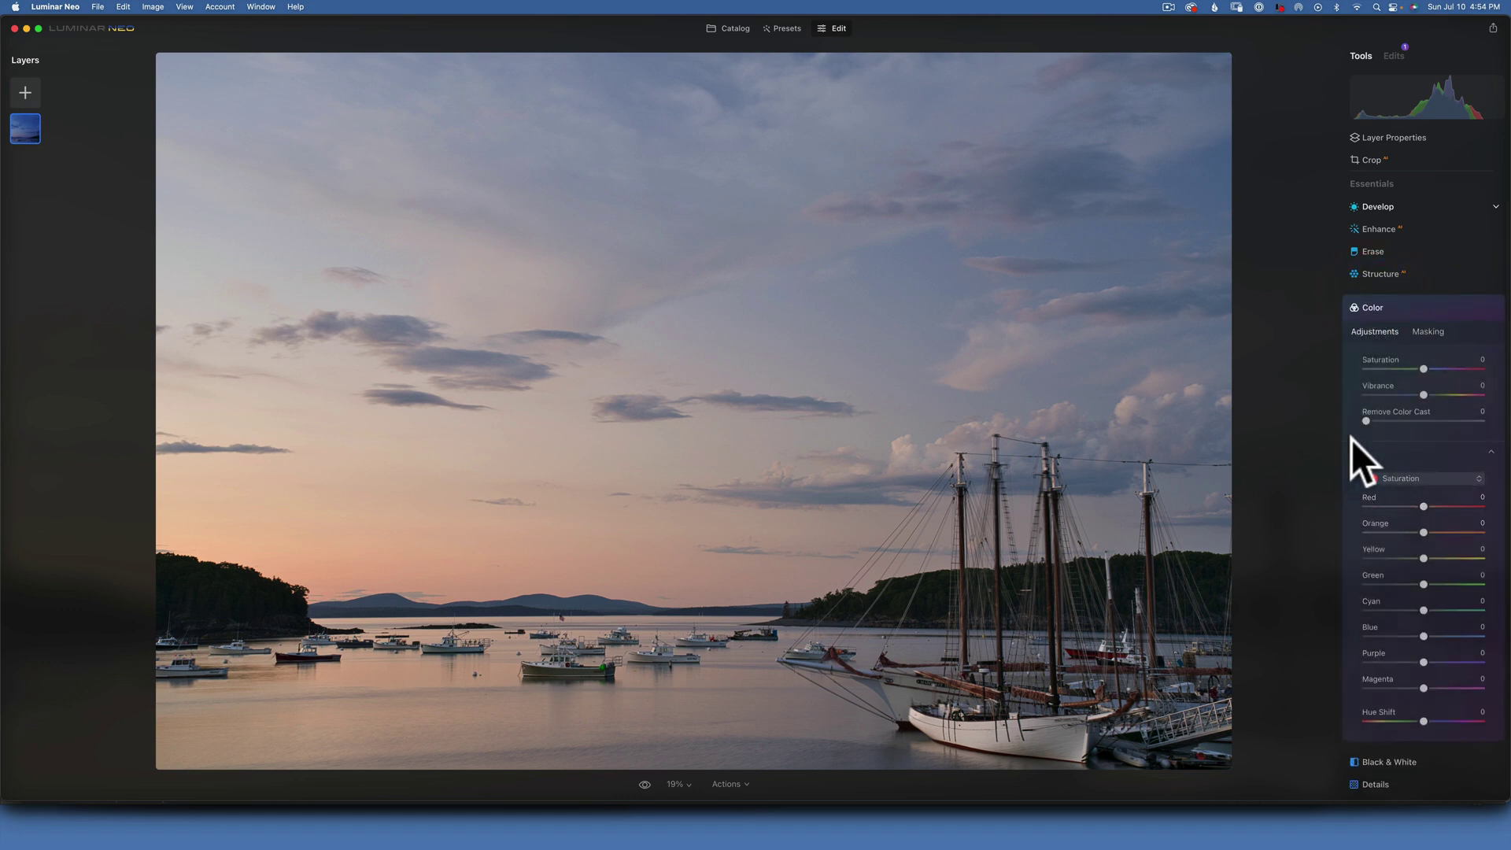
pyautogui.click(1419, 476)
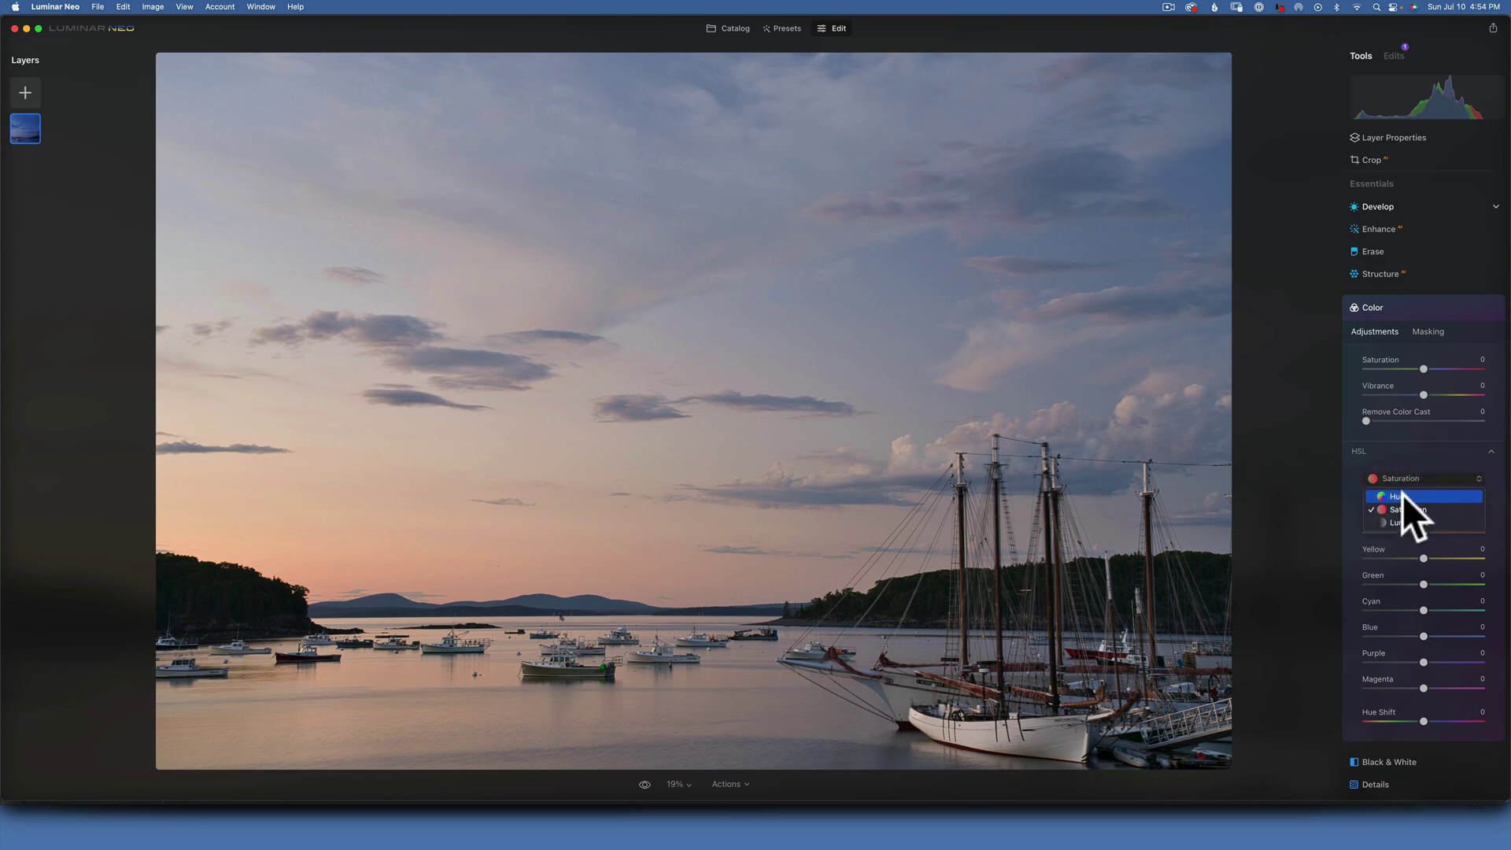
pyautogui.click(1402, 496)
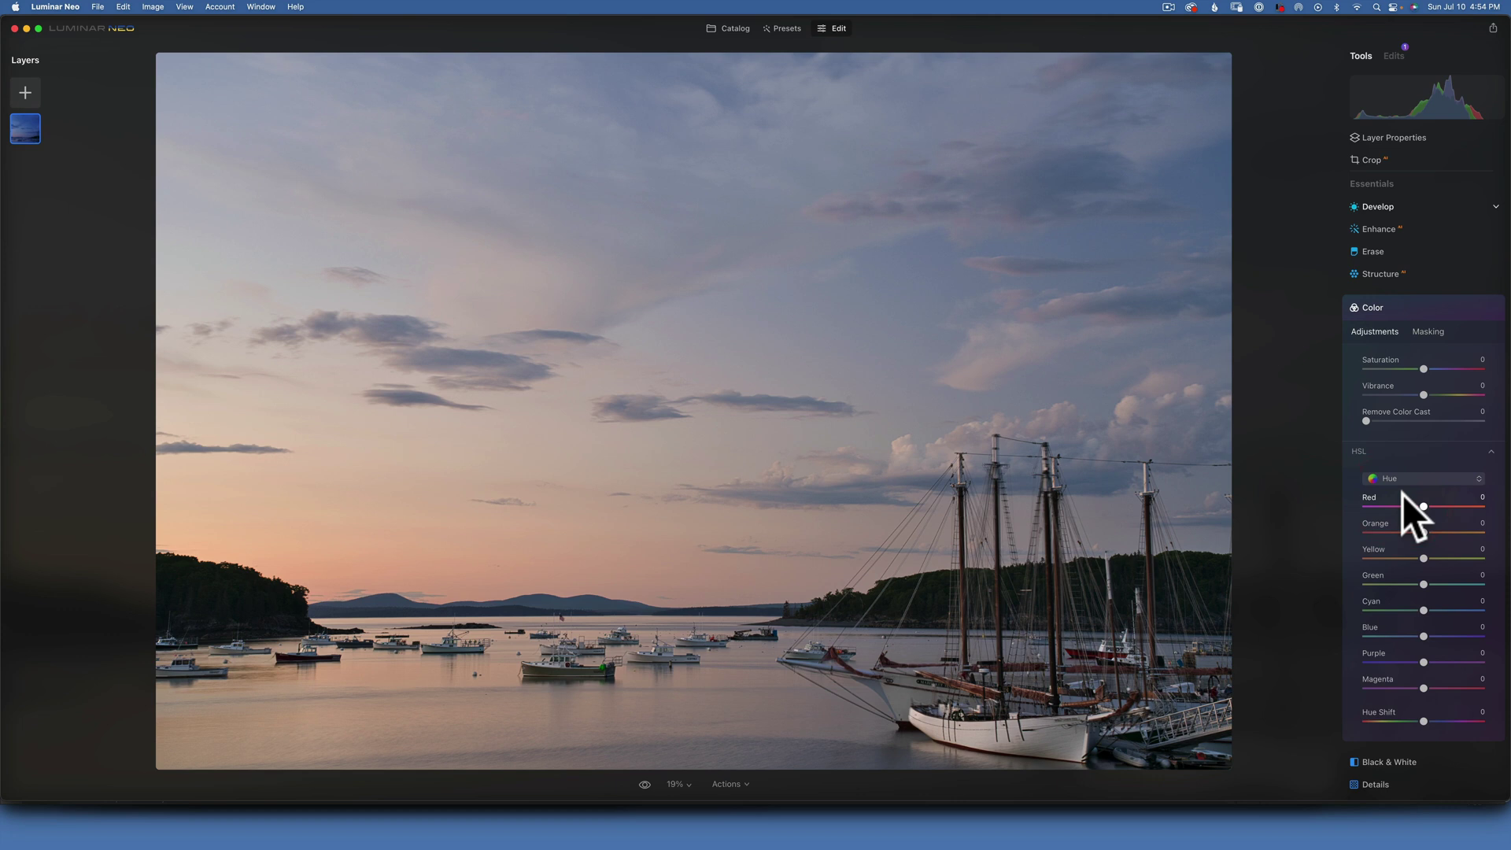
pyautogui.click(1422, 557)
pyautogui.click(1414, 556)
pyautogui.click(1419, 532)
pyautogui.moveTo(1424, 635); pyautogui.dragTo(1416, 634)
# Set HSL Saturation to Red 13, Orange 30, Yellow 13, Blue −12, compare, and collapse Color
pyautogui.click(1414, 478)
pyautogui.click(1427, 509)
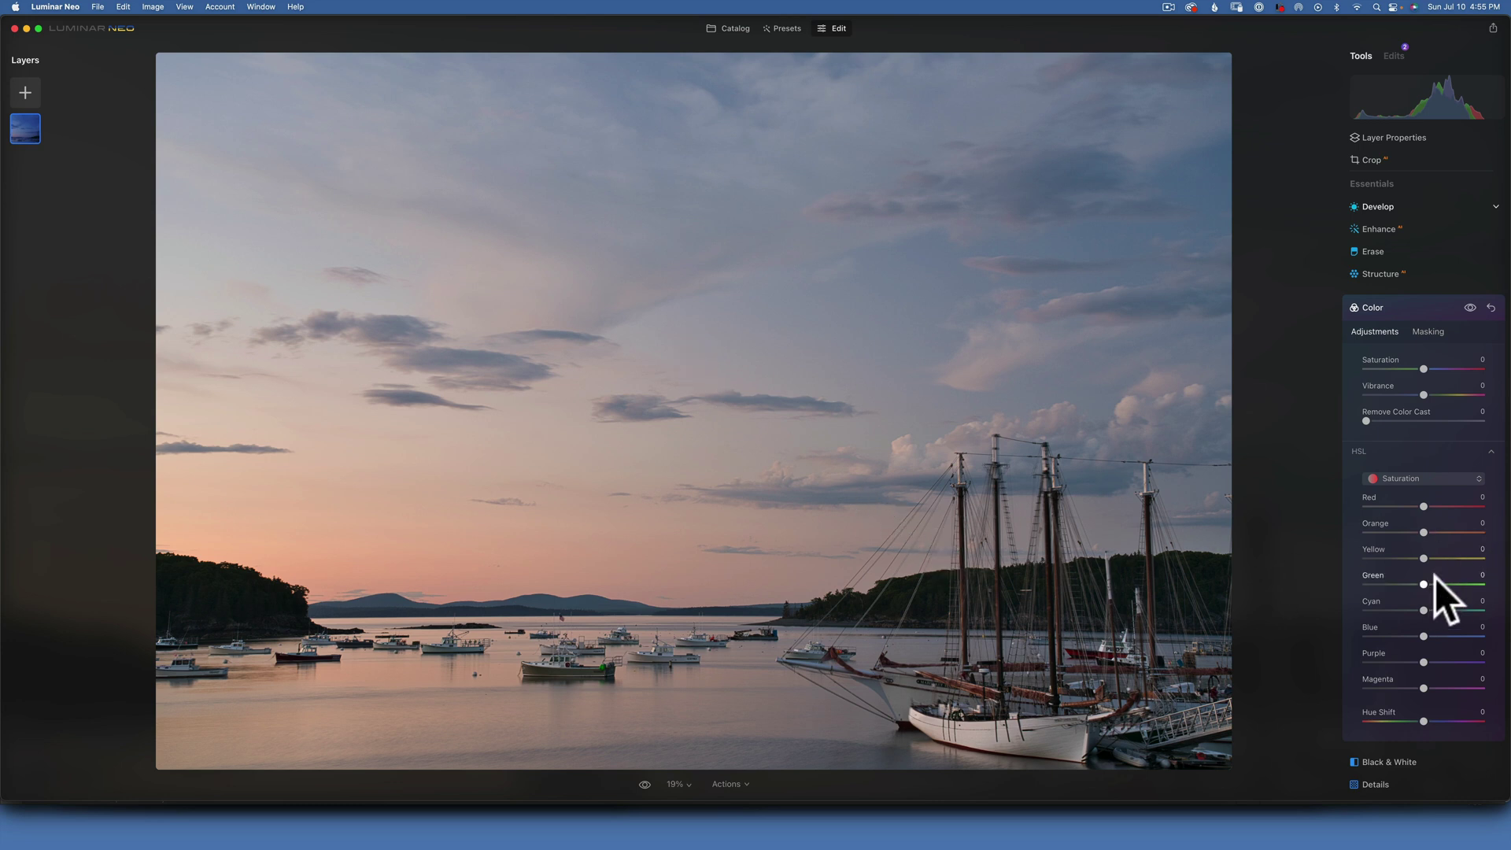
pyautogui.moveTo(1428, 557); pyautogui.dragTo(1420, 526)
pyautogui.click(1423, 506)
pyautogui.moveTo(1429, 503); pyautogui.dragTo(1443, 522)
pyautogui.moveTo(1424, 634); pyautogui.dragTo(1420, 634)
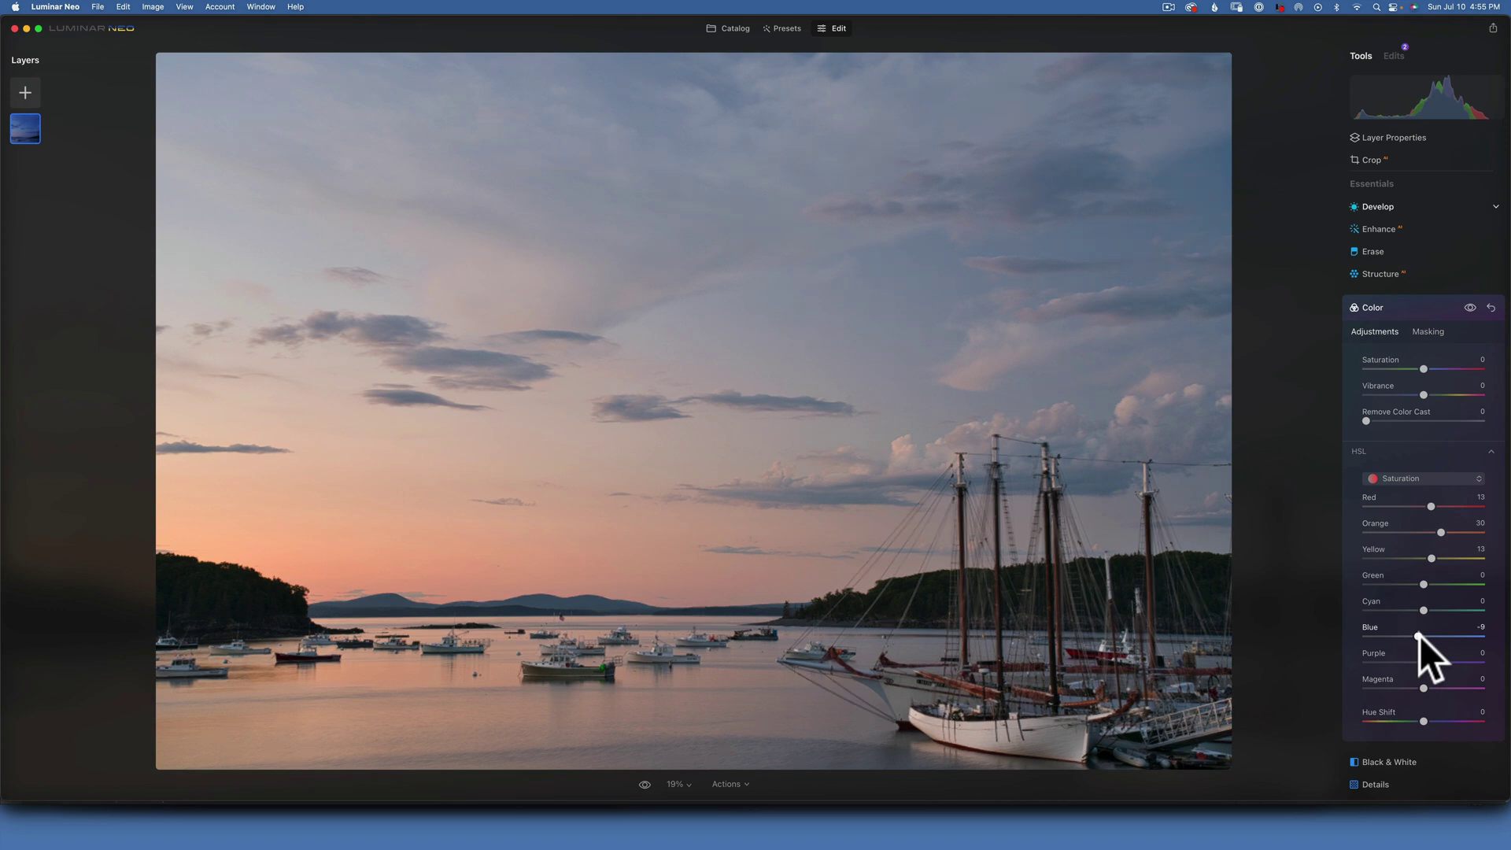
pyautogui.click(1470, 305)
pyautogui.click(1469, 307)
pyautogui.click(1469, 307)
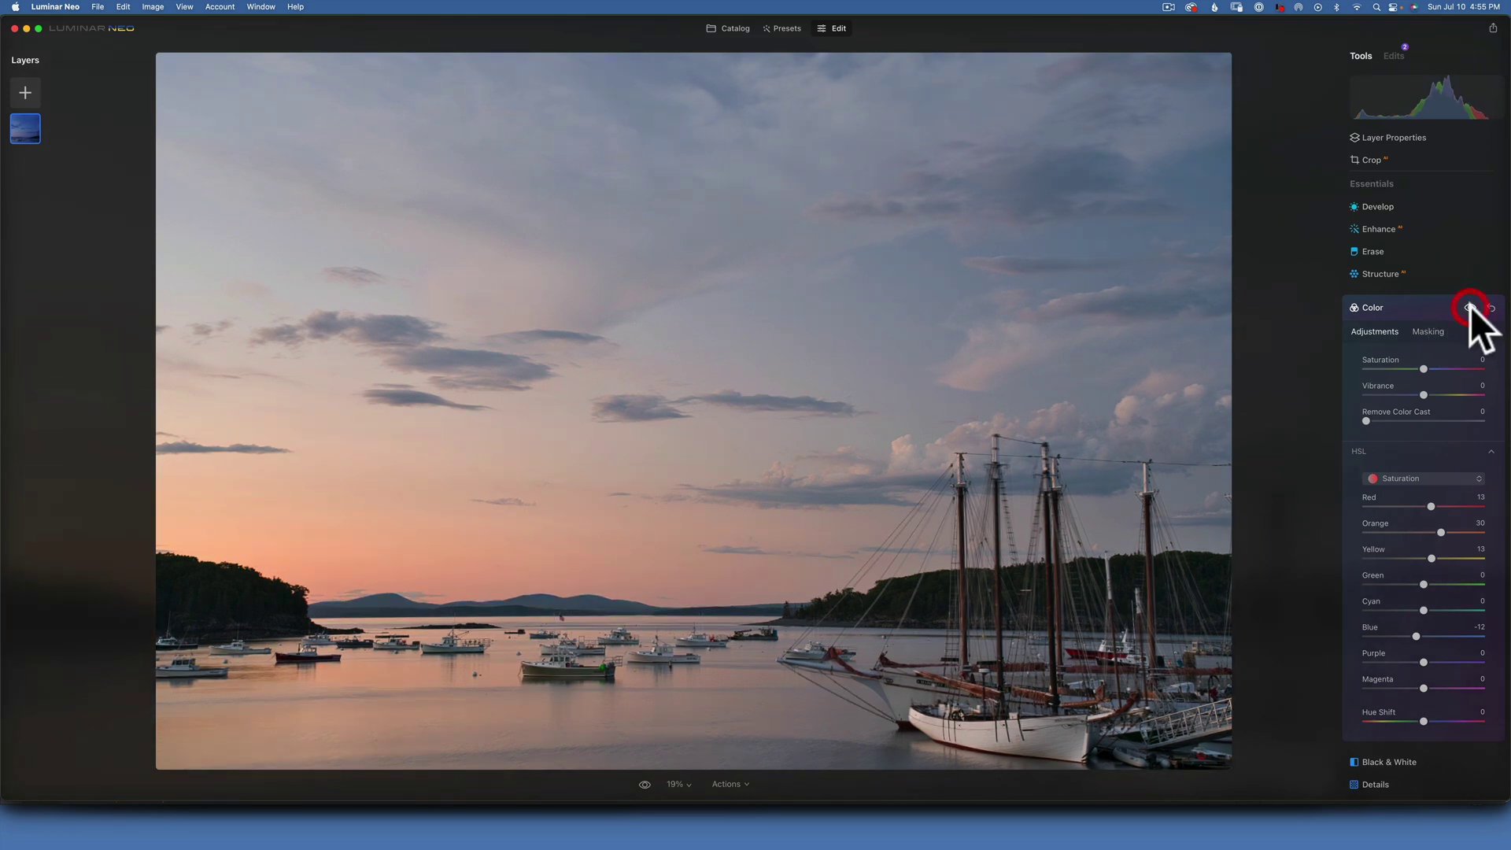
pyautogui.click(1395, 305)
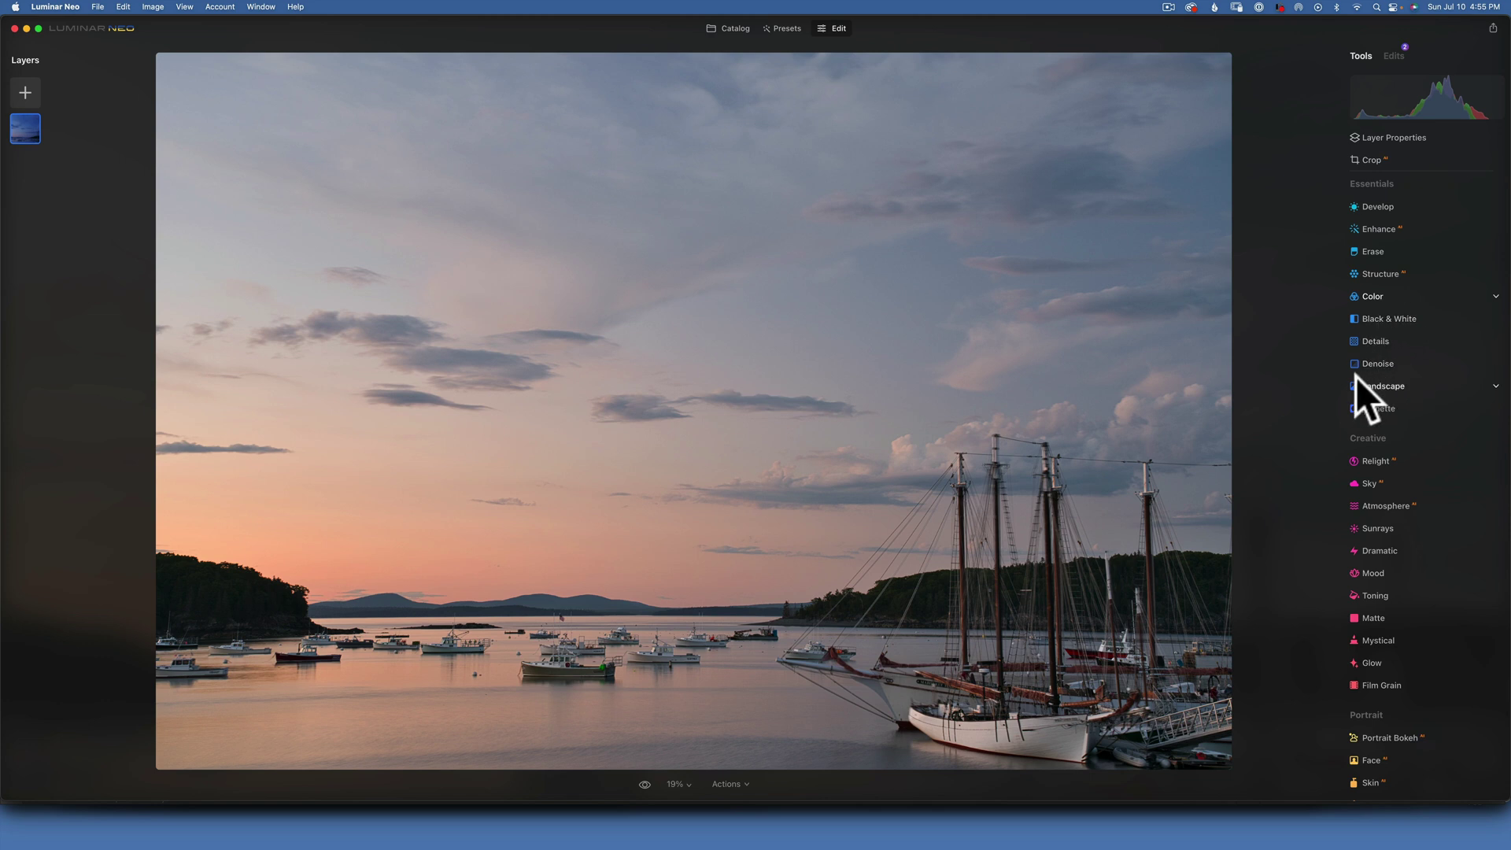
# Apply a Landscape Golden Hour of 49, toggling it off and on to compare
pyautogui.click(1381, 384)
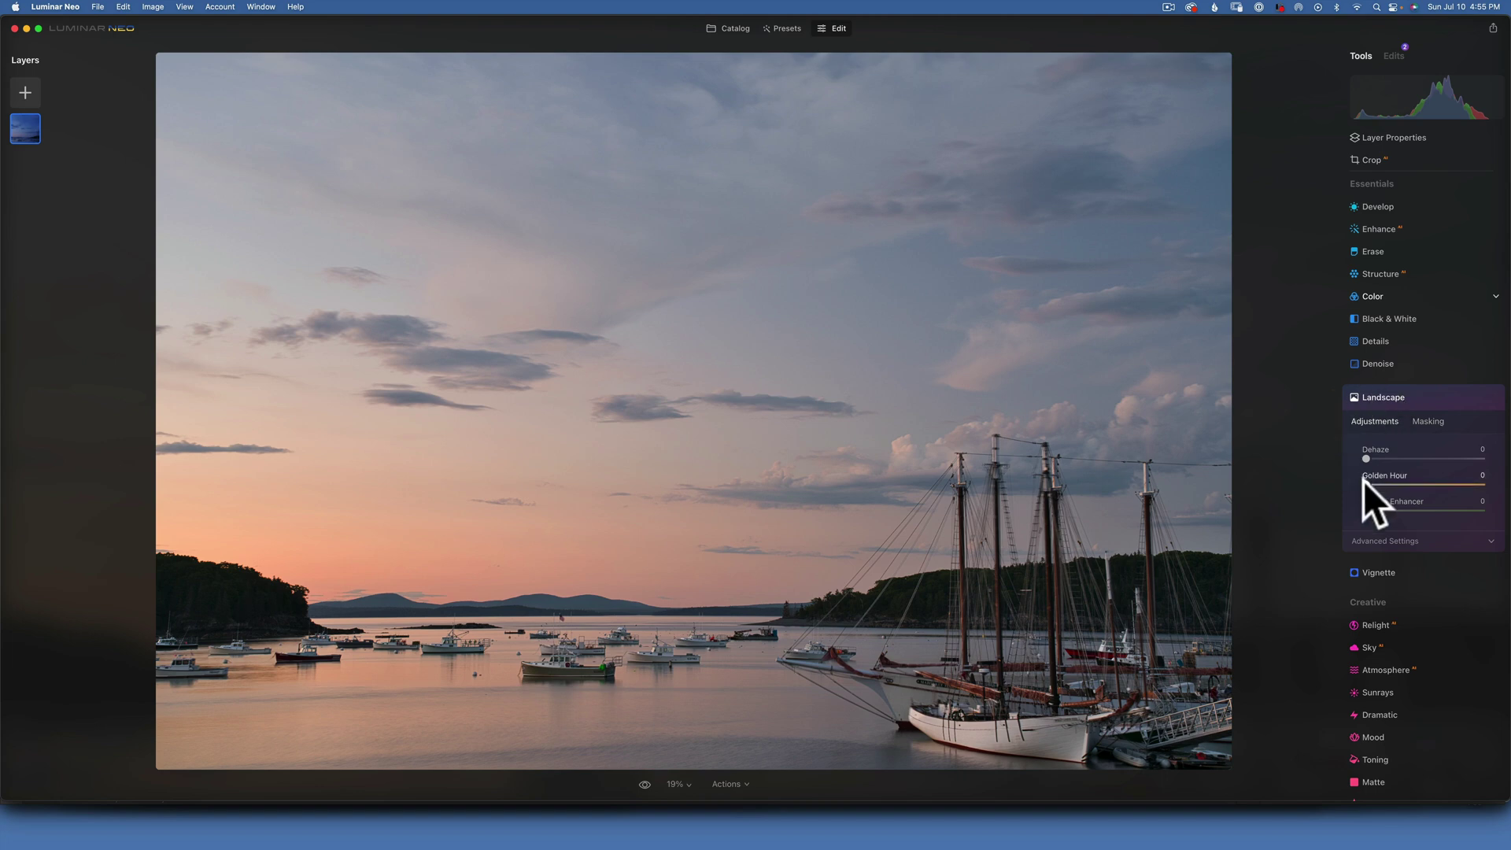
pyautogui.moveTo(1362, 483); pyautogui.dragTo(1429, 488)
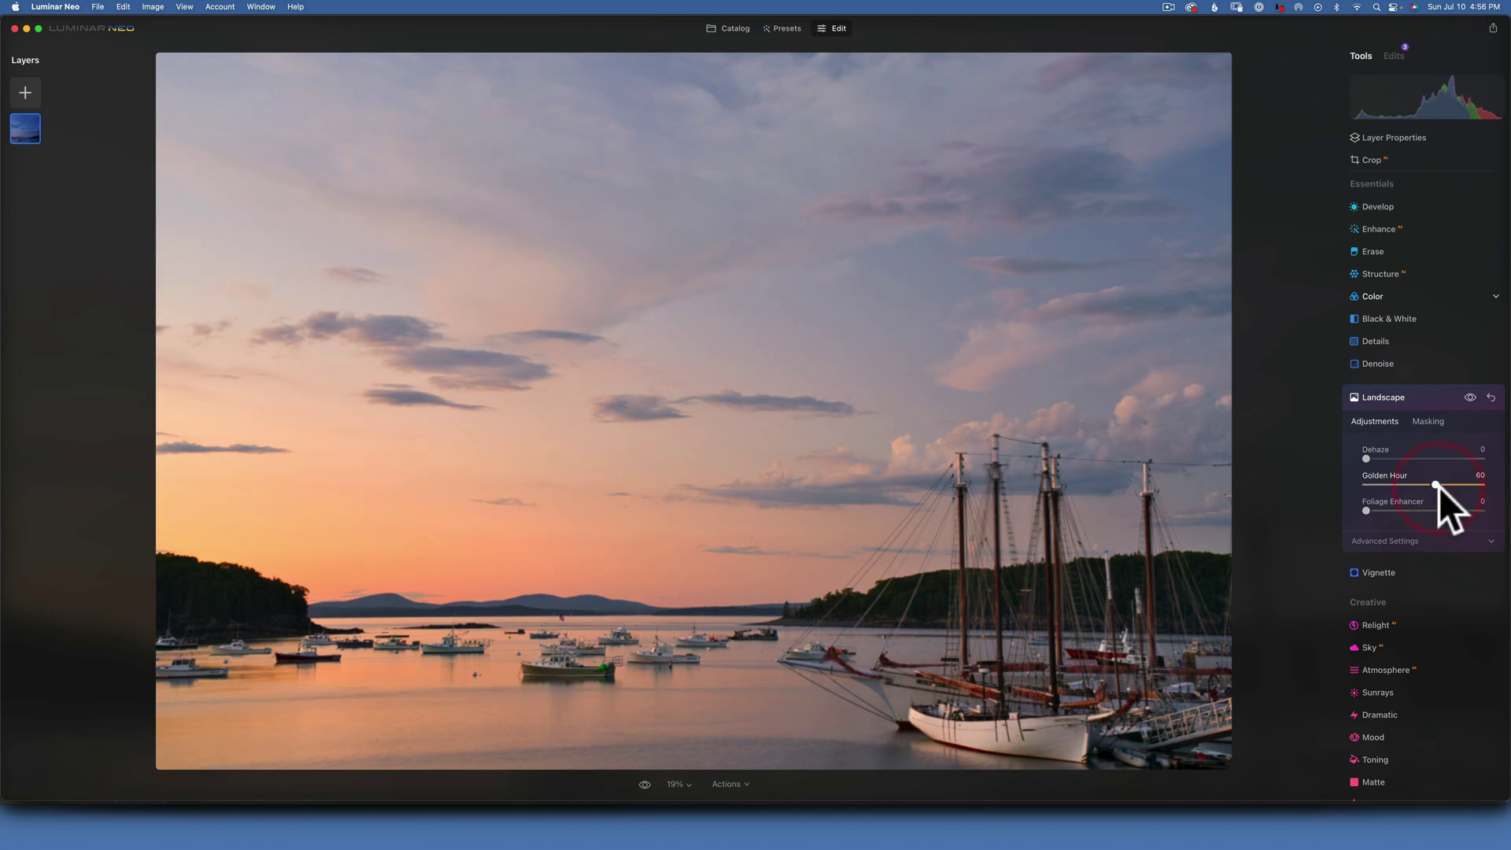
pyautogui.moveTo(1438, 486); pyautogui.dragTo(1438, 486)
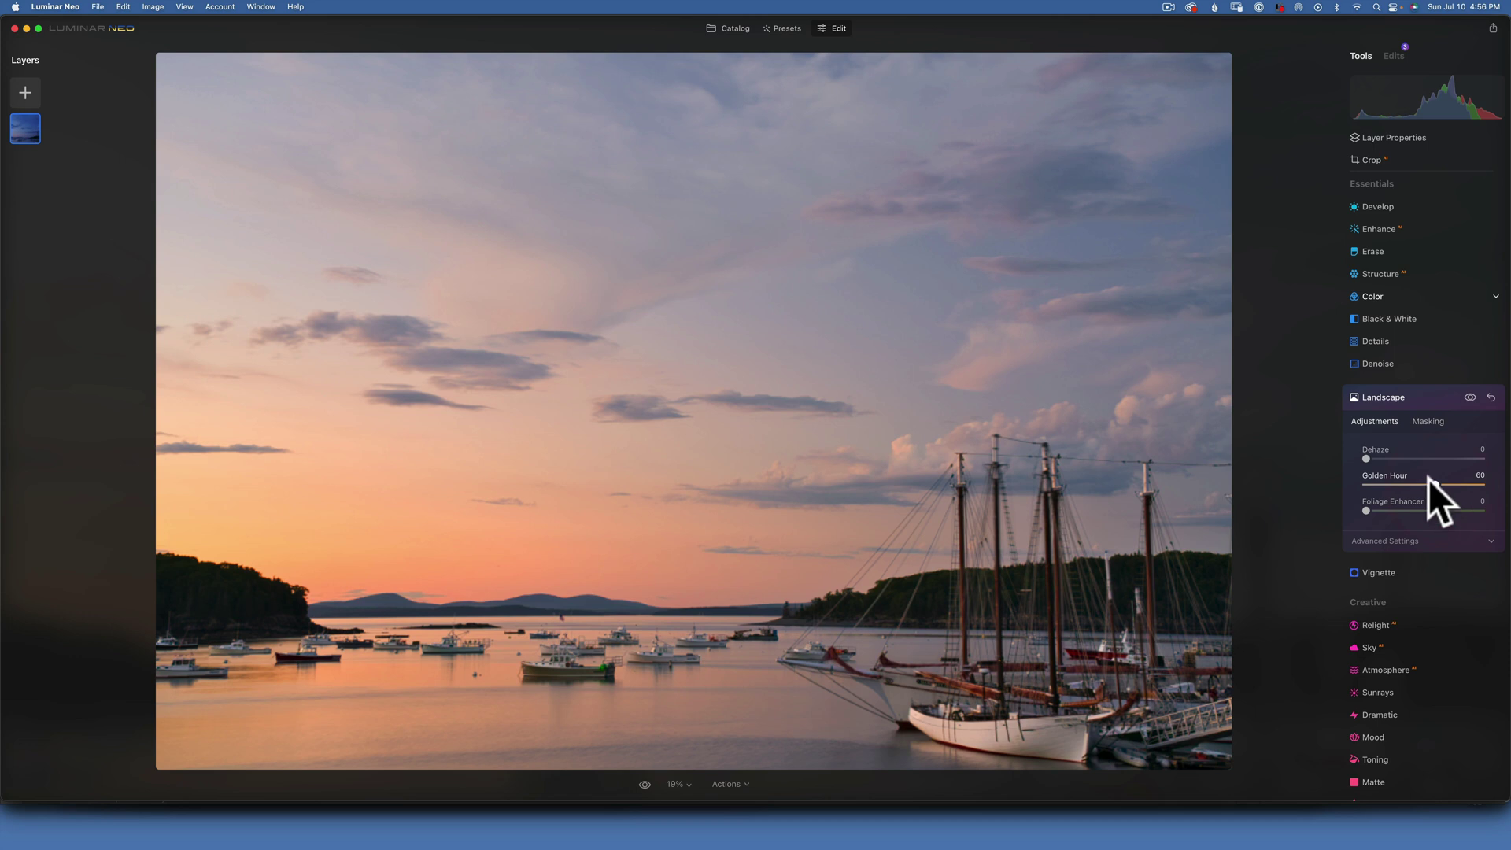
pyautogui.click(1469, 396)
pyautogui.click(1470, 396)
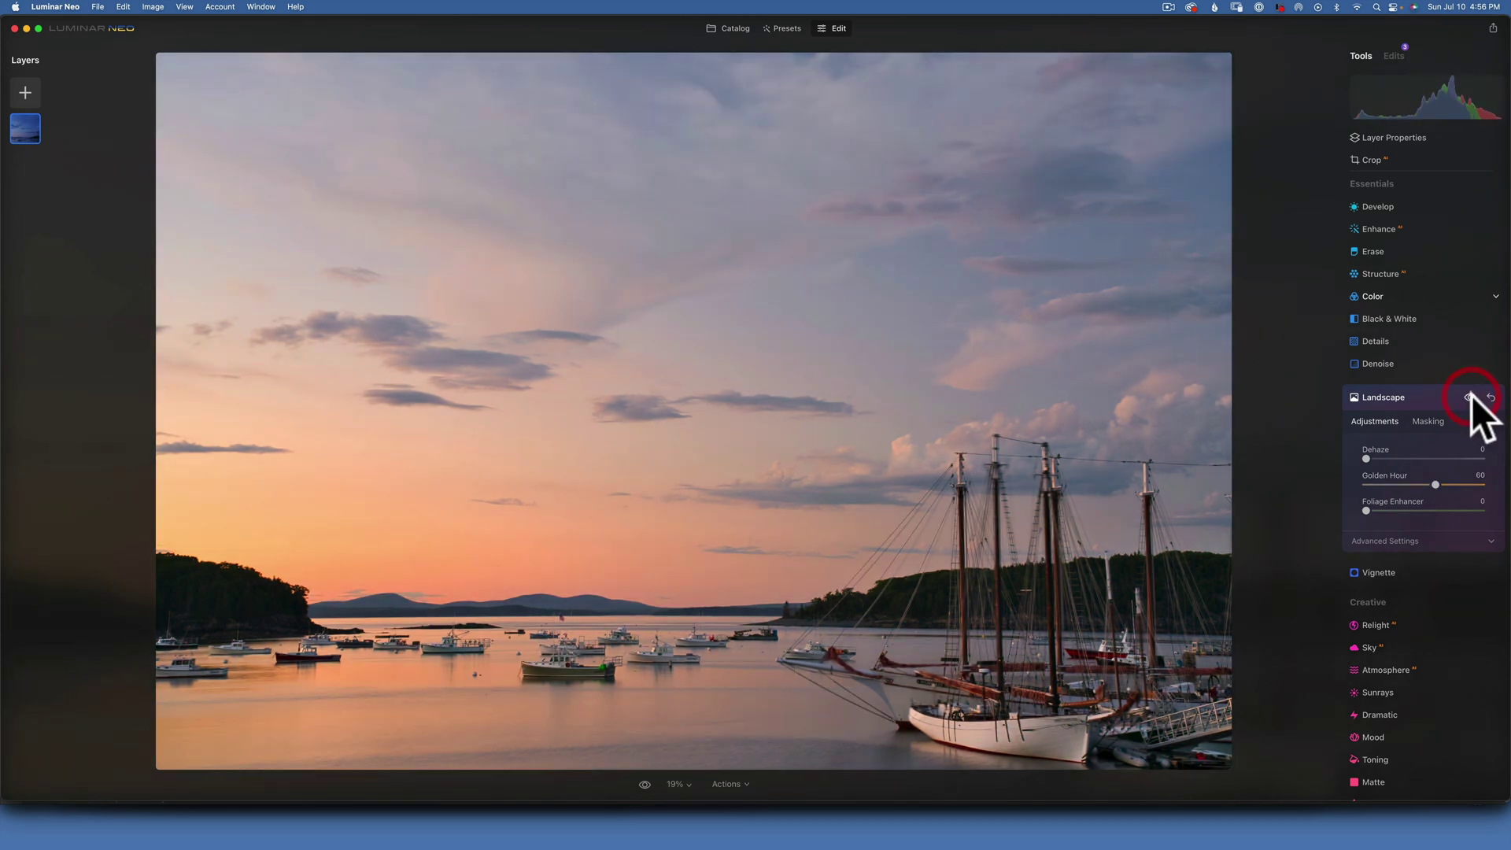
pyautogui.click(1471, 396)
pyautogui.click(1471, 396)
pyautogui.moveTo(1416, 481); pyautogui.dragTo(1420, 483)
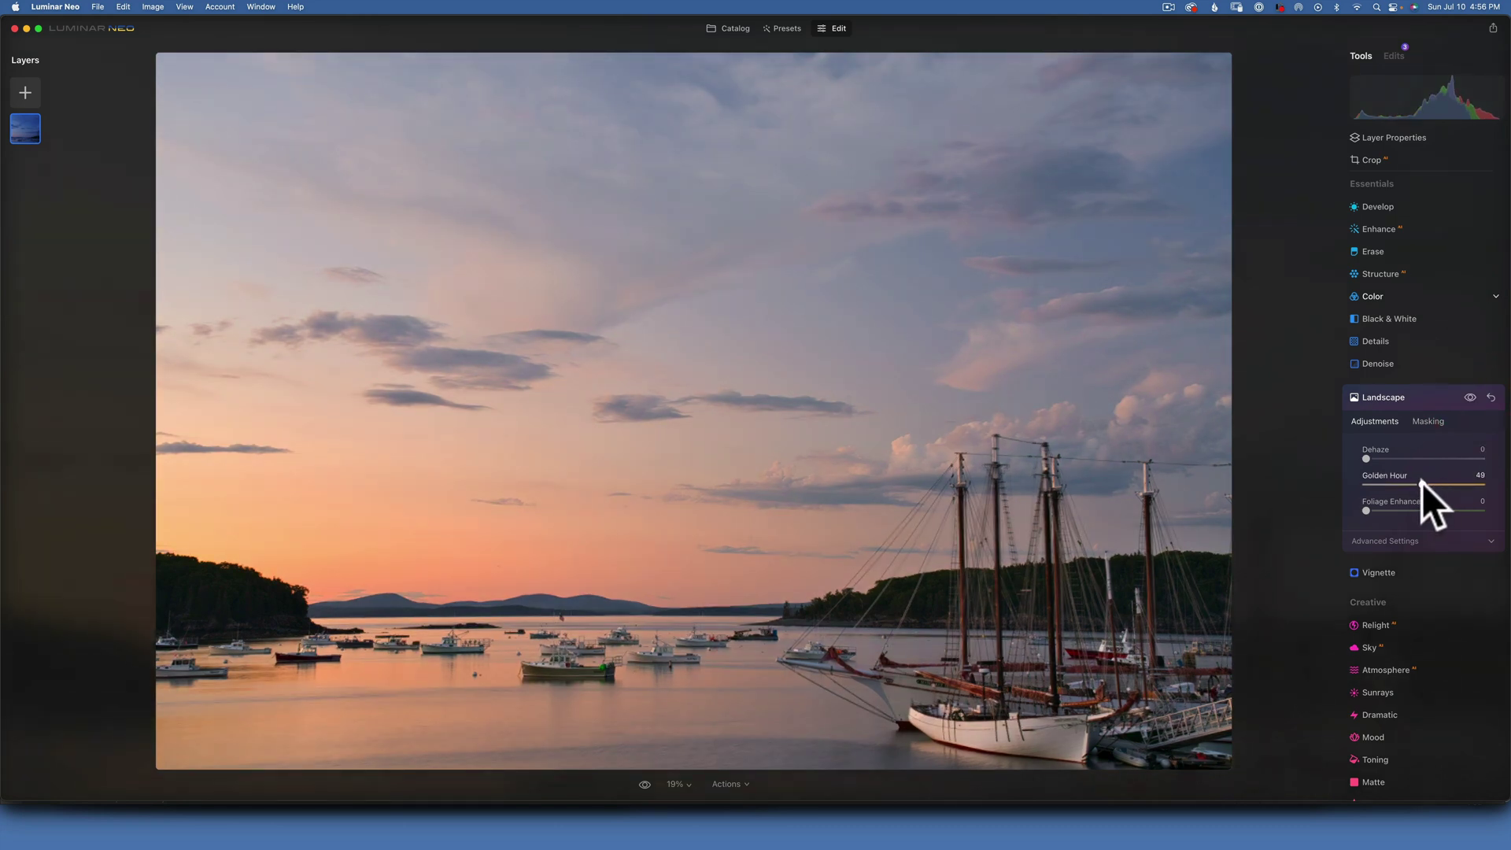
pyautogui.click(1422, 483)
pyautogui.click(1470, 396)
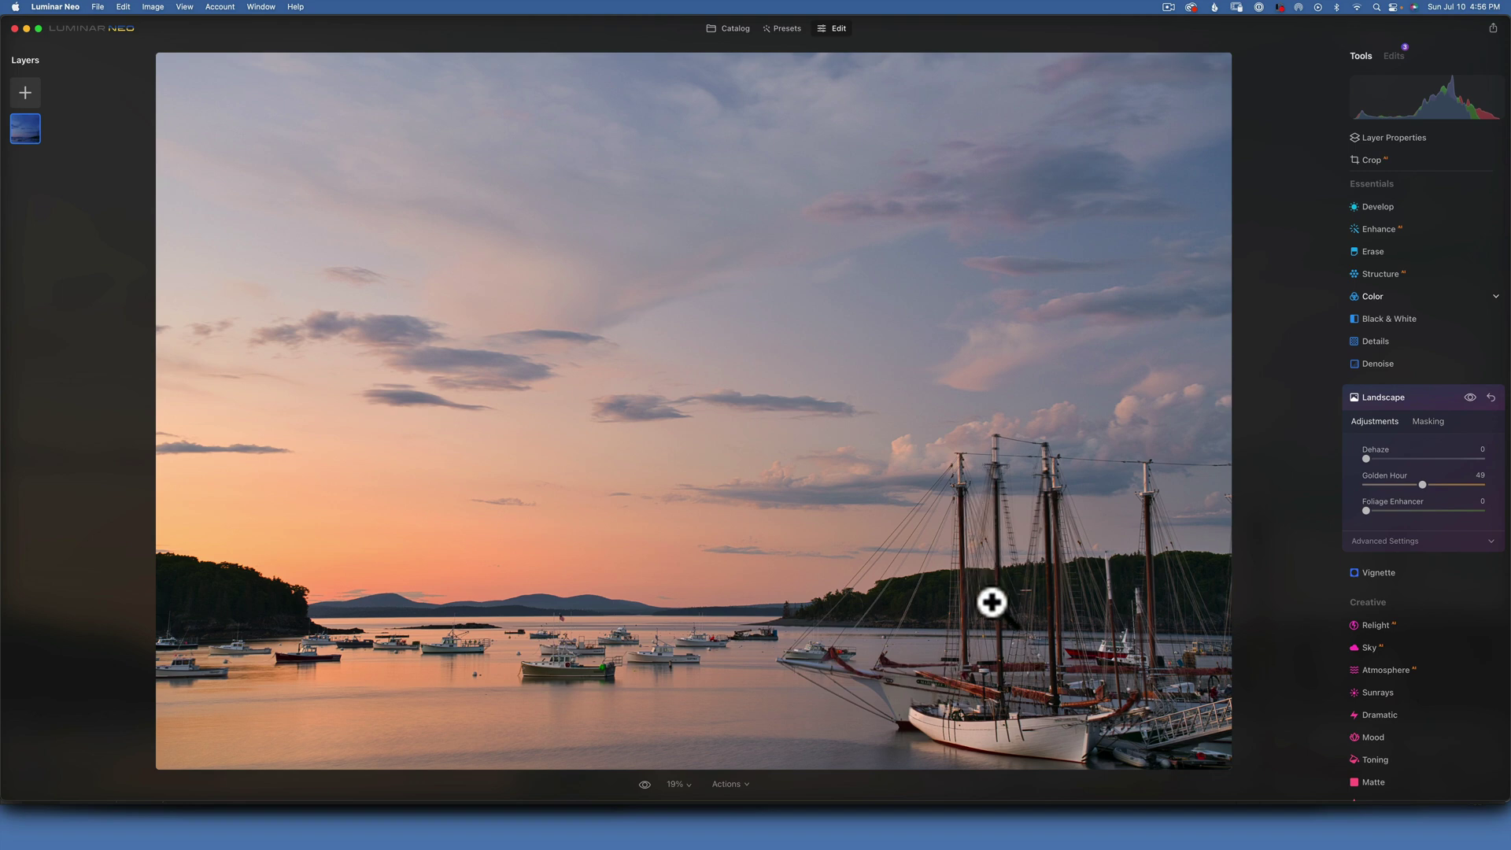
pyautogui.click(1469, 395)
pyautogui.click(1470, 395)
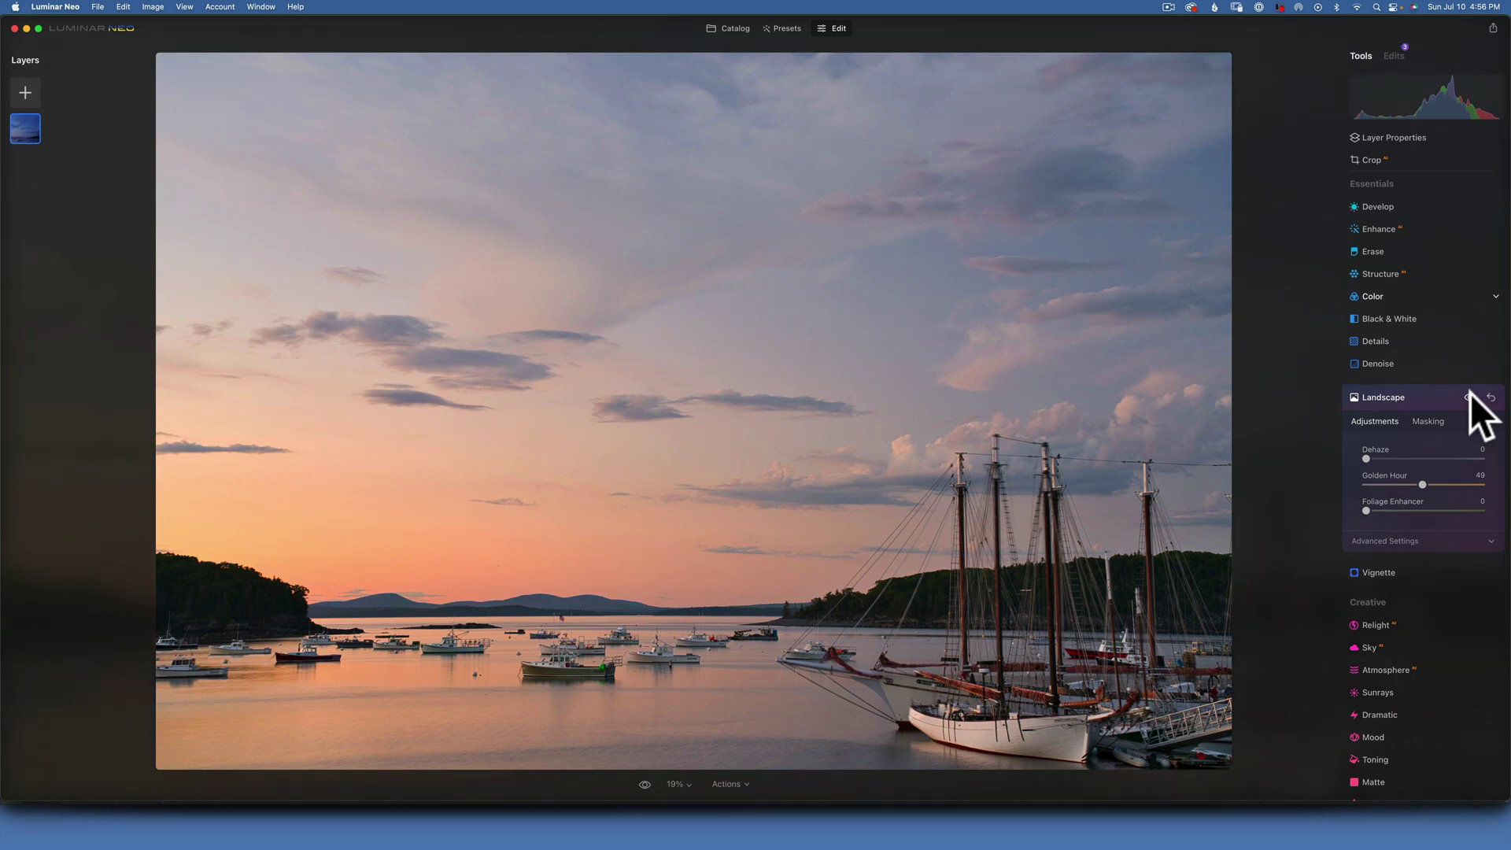
# Collapse Landscape, open Toning on Highlights, and set Amount to 100
pyautogui.click(1396, 394)
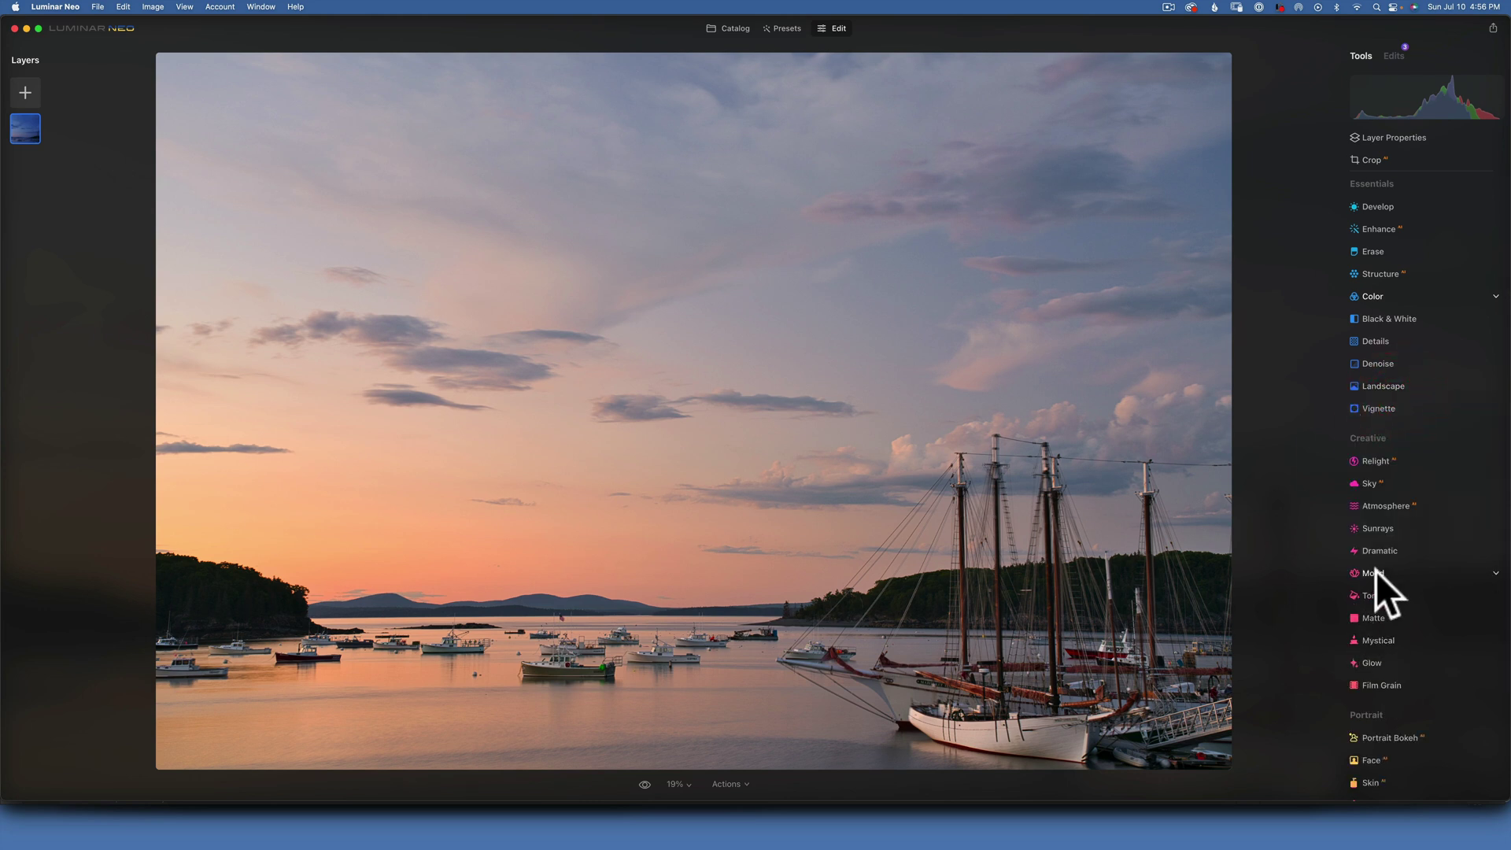
pyautogui.click(1376, 595)
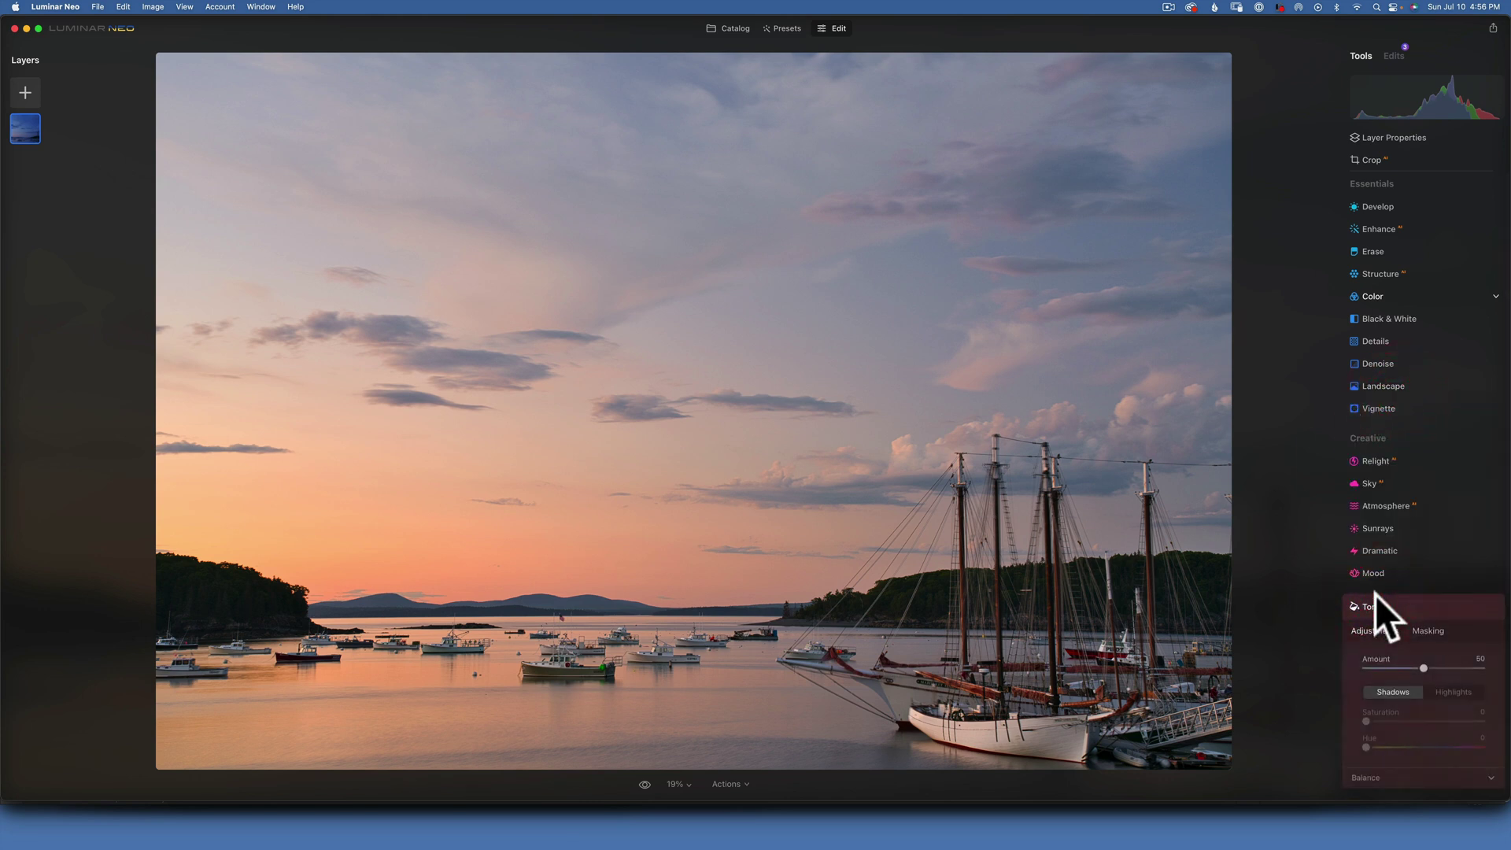
pyautogui.scroll(-4, 1375, 593)
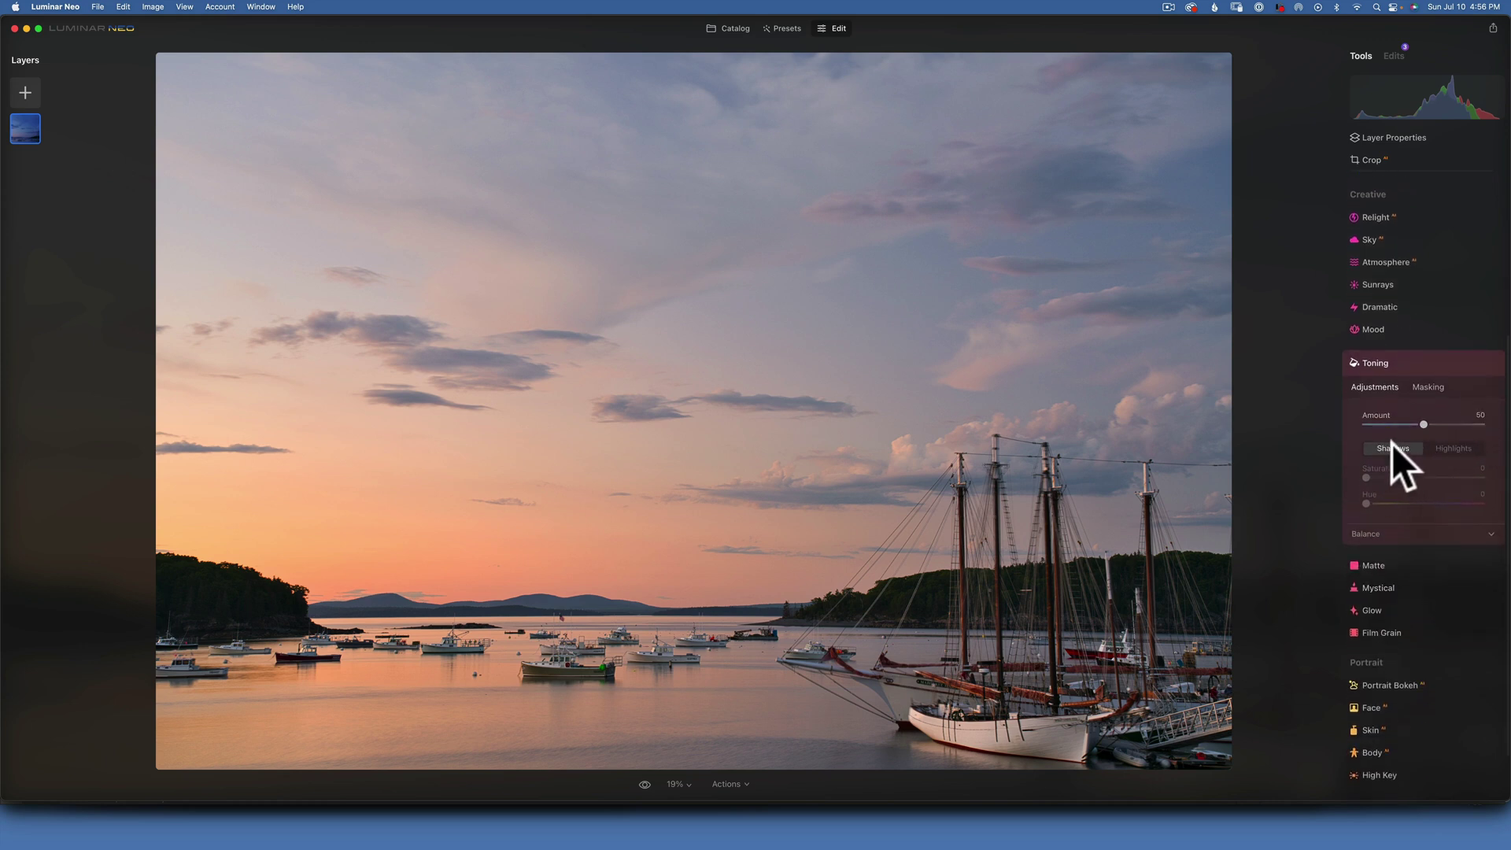
pyautogui.click(1457, 447)
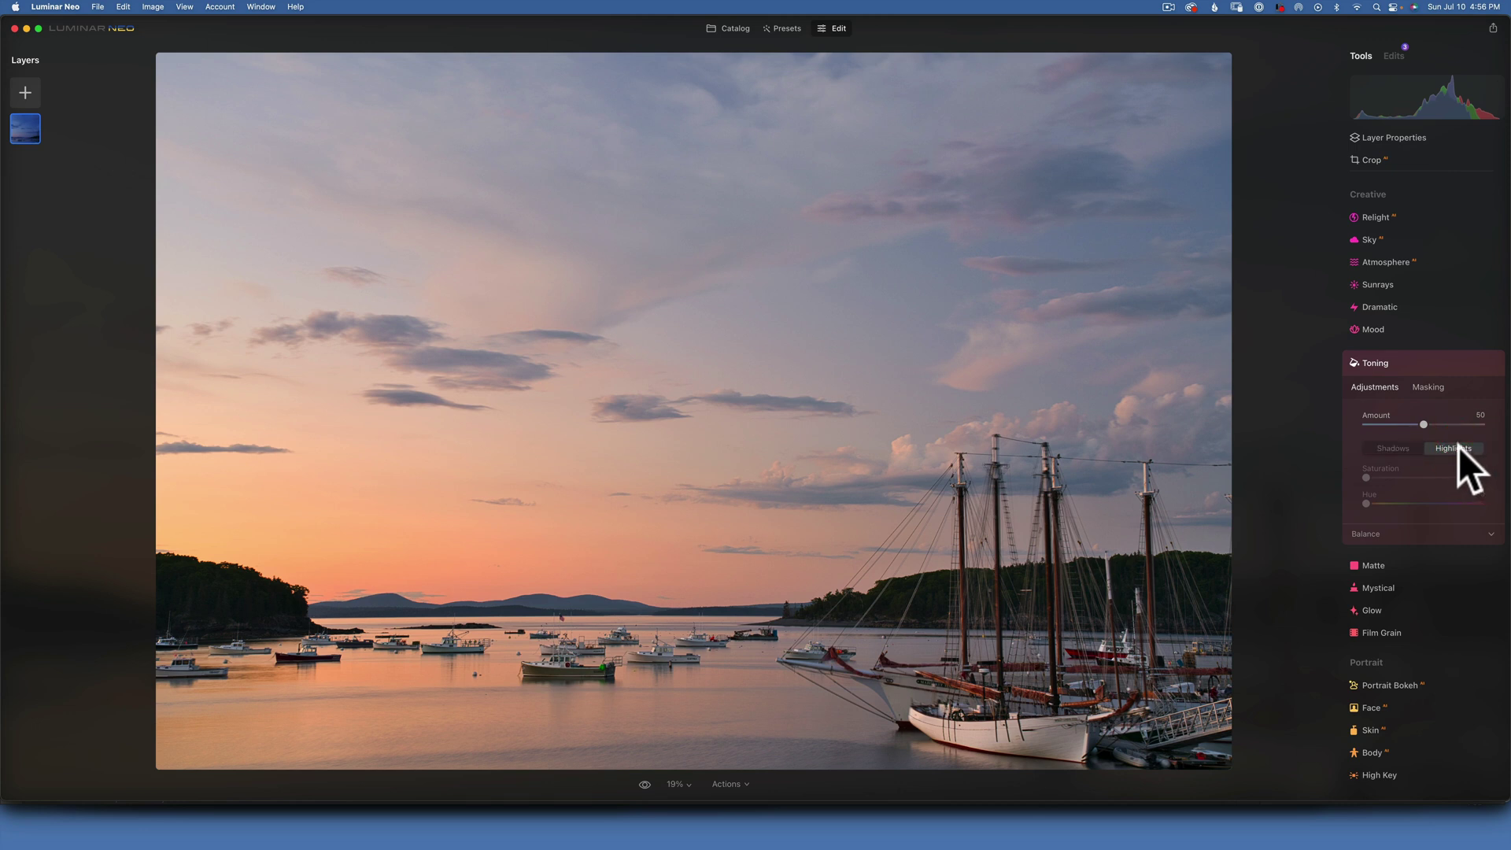
pyautogui.click(1457, 447)
pyautogui.moveTo(1424, 421); pyautogui.dragTo(1508, 422)
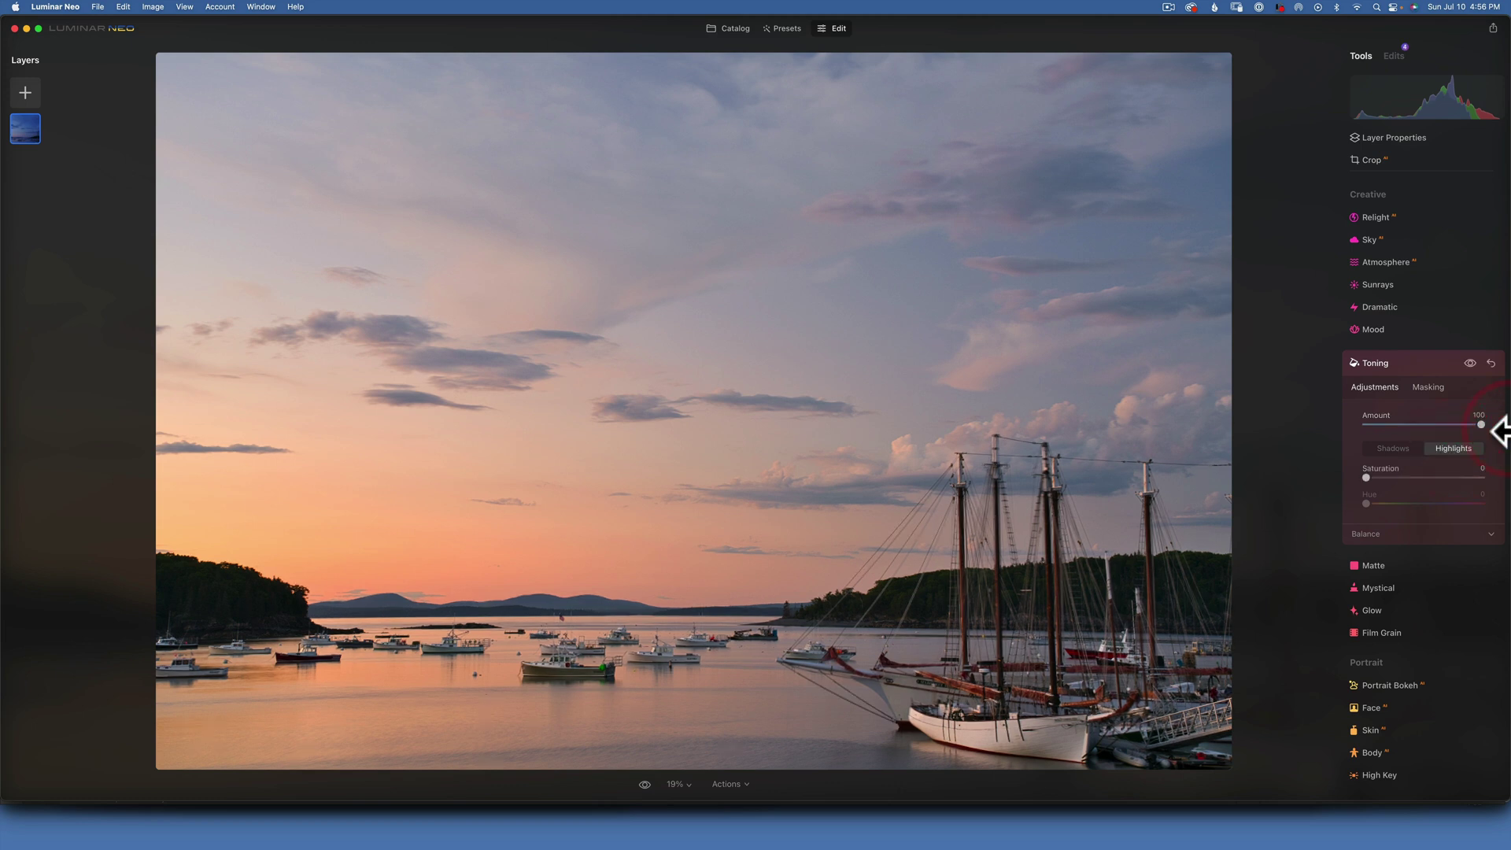
# Tint the highlights at Saturation 44 and Hue 44, comparing with toning on and off
pyautogui.moveTo(1366, 474); pyautogui.dragTo(1508, 479)
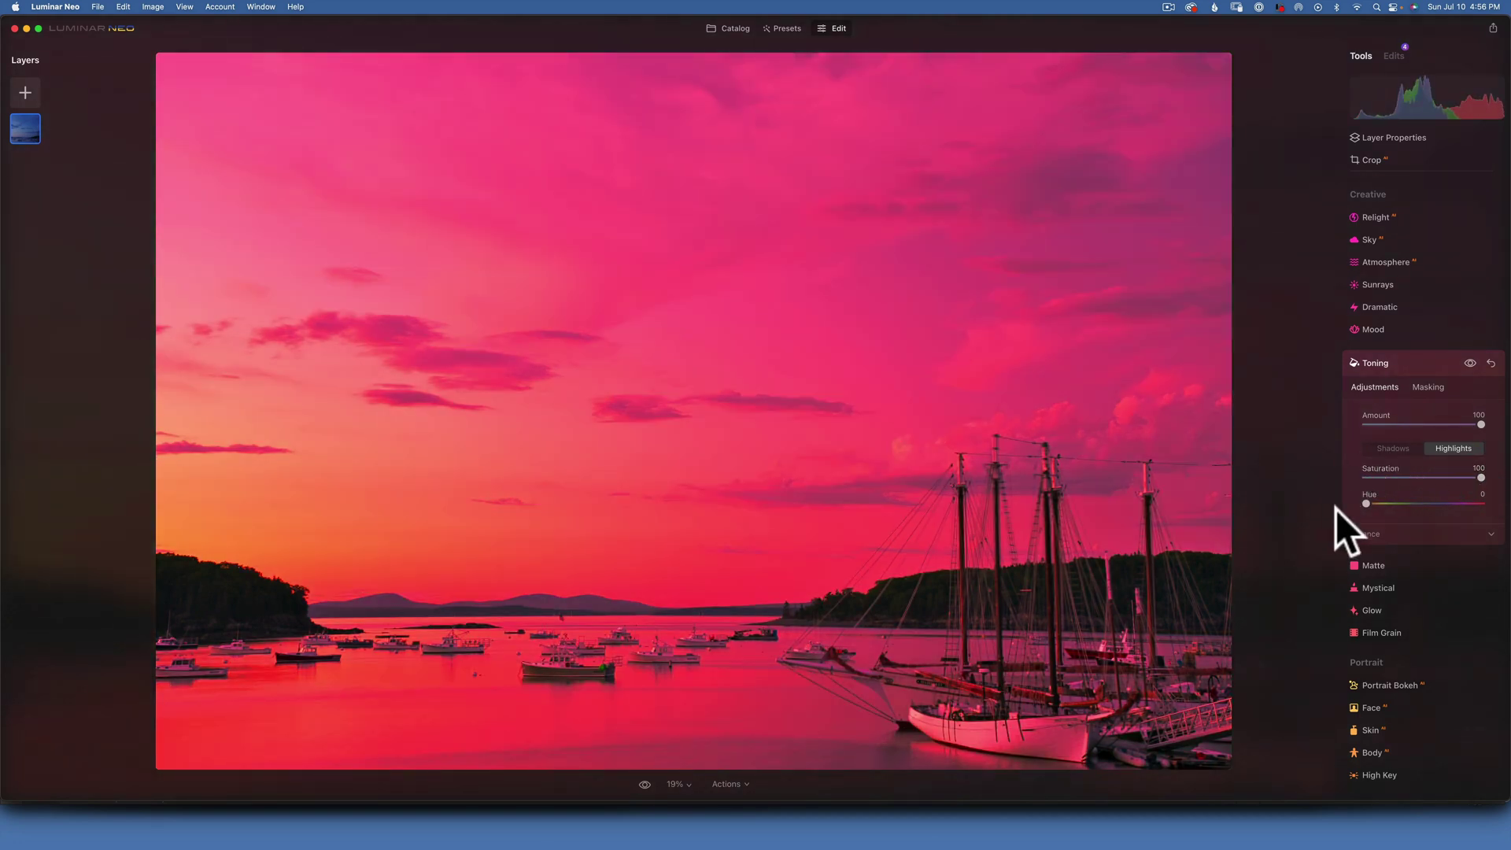
pyautogui.moveTo(1366, 503); pyautogui.dragTo(1381, 503)
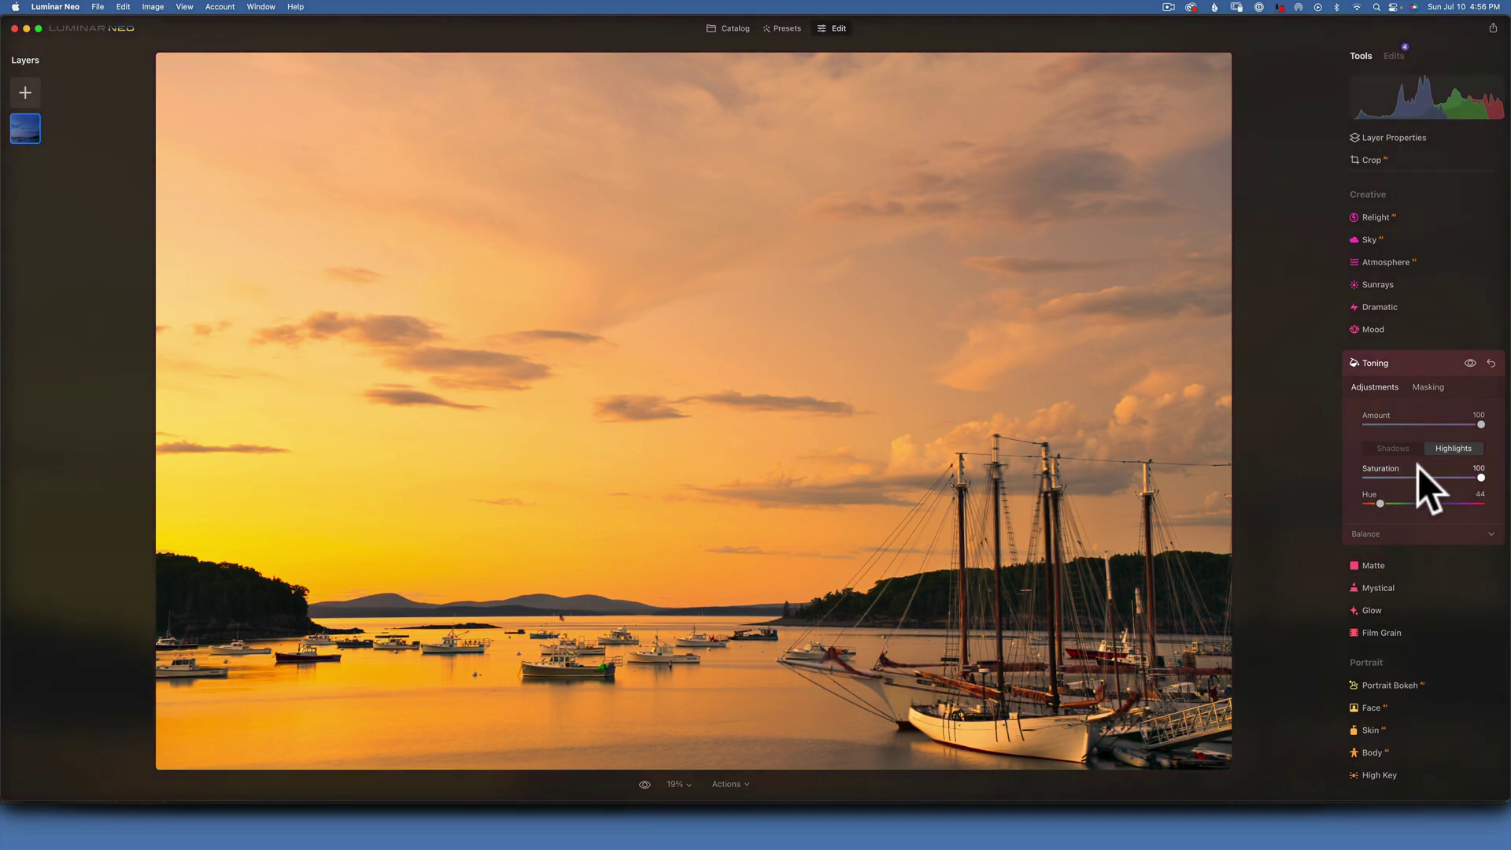
pyautogui.moveTo(1479, 477); pyautogui.dragTo(1406, 477)
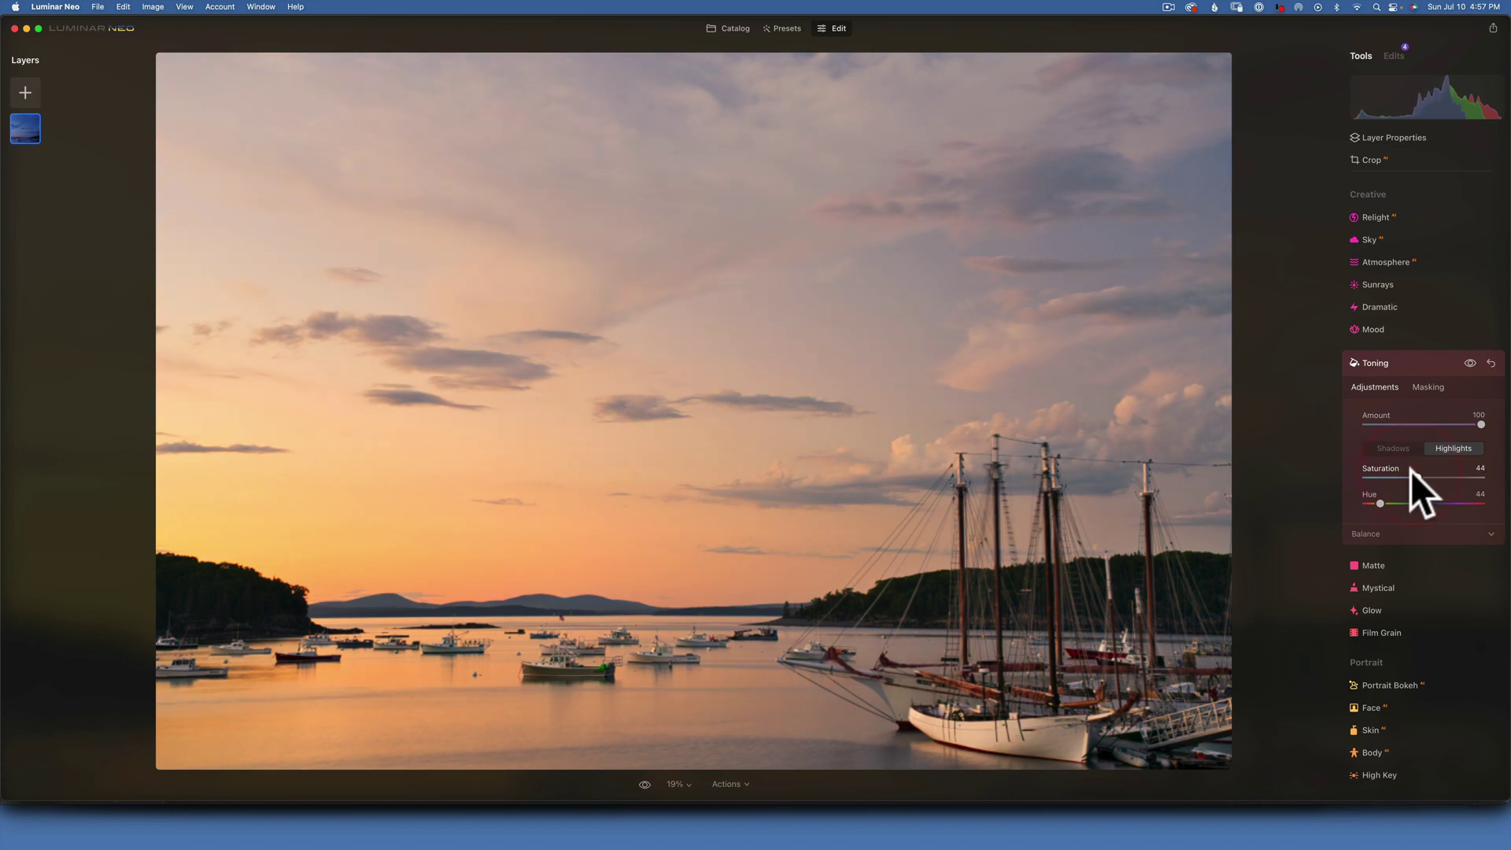
pyautogui.click(1468, 362)
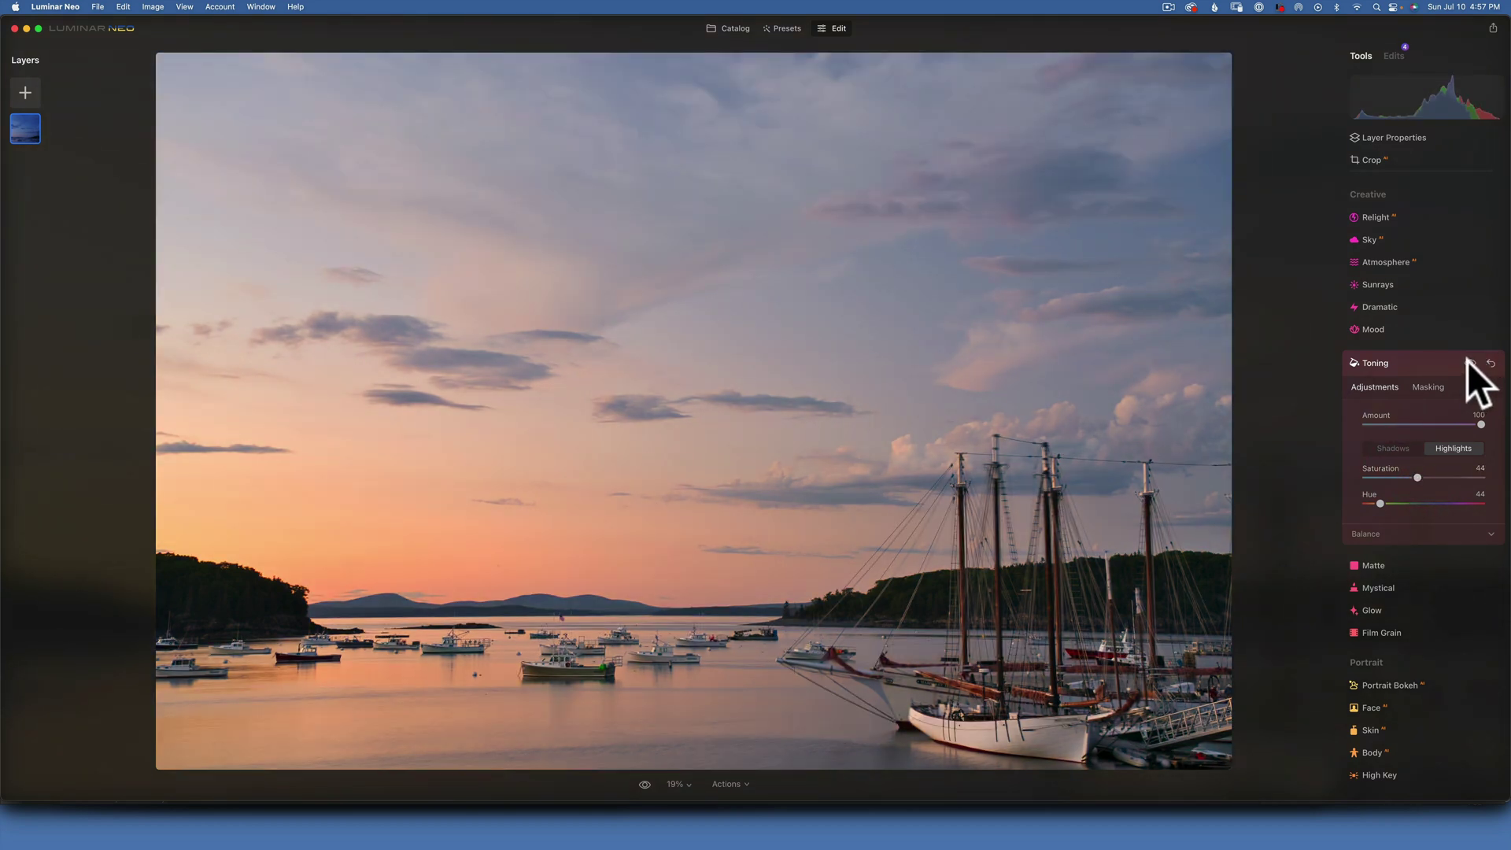
pyautogui.click(1467, 362)
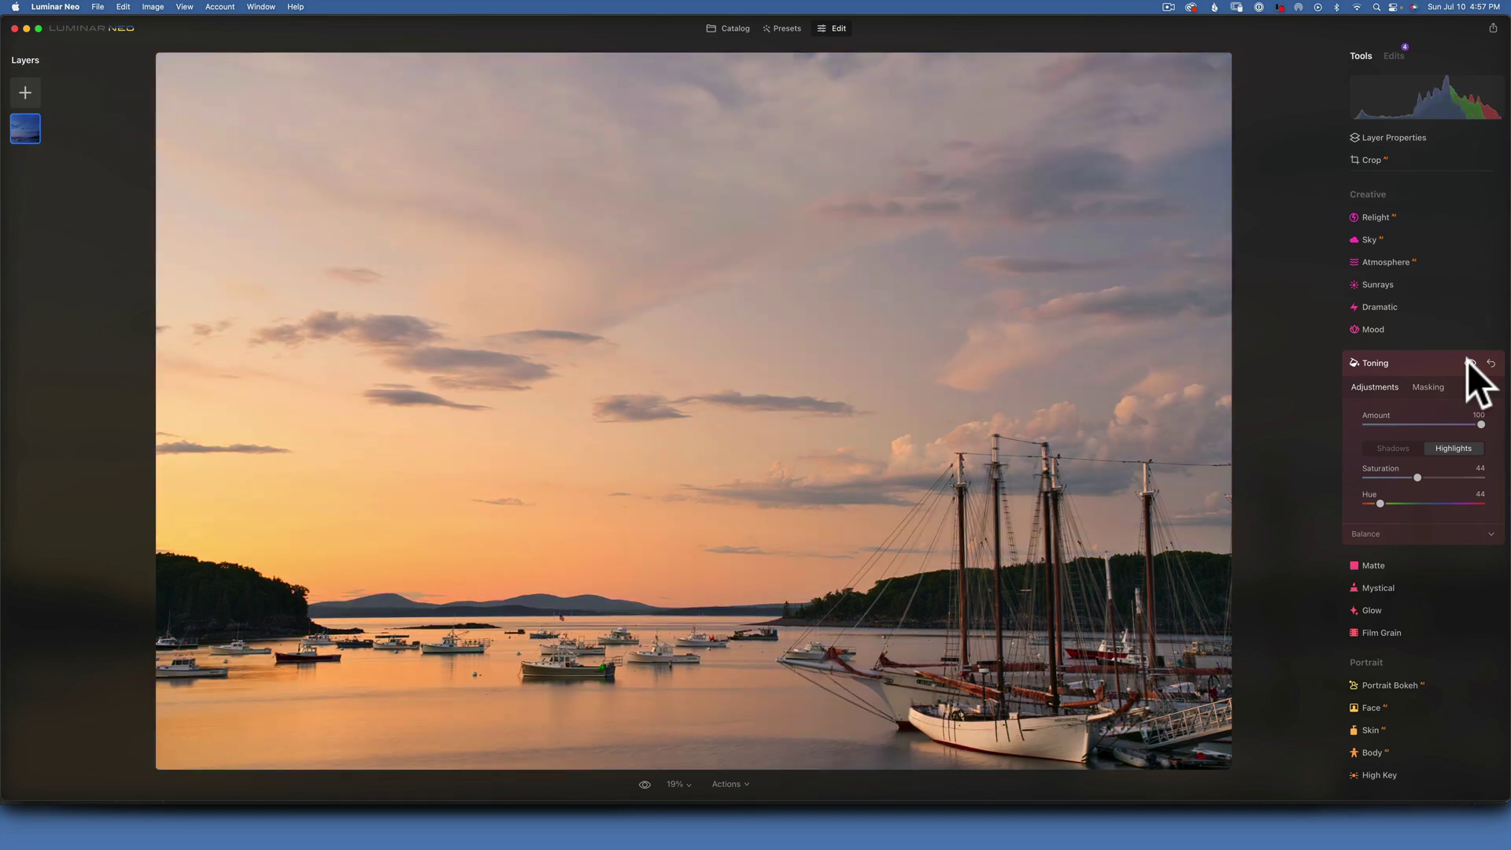
pyautogui.click(1466, 361)
pyautogui.click(1467, 361)
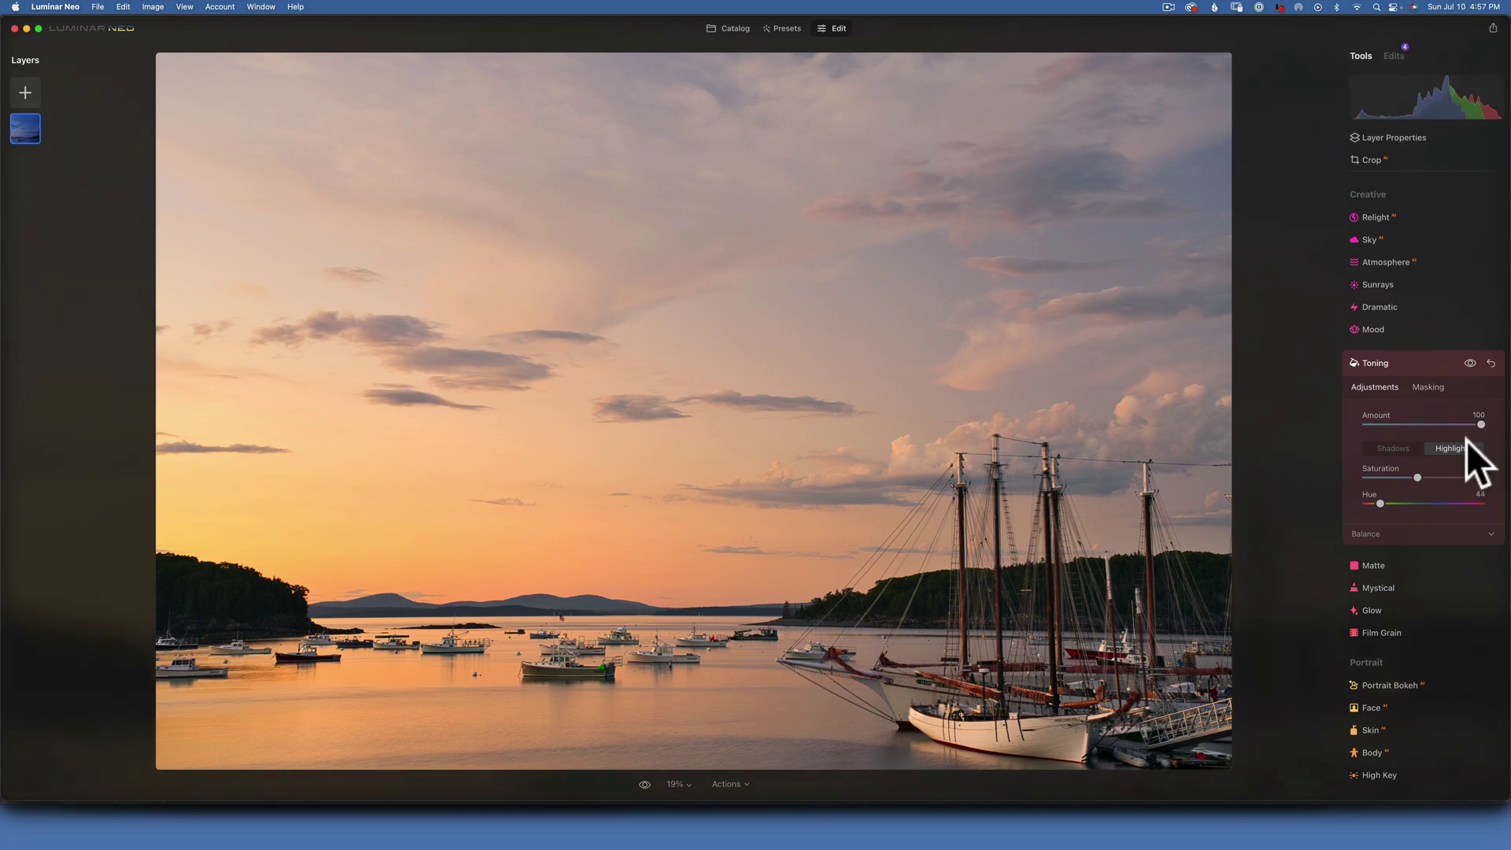
pyautogui.click(1469, 362)
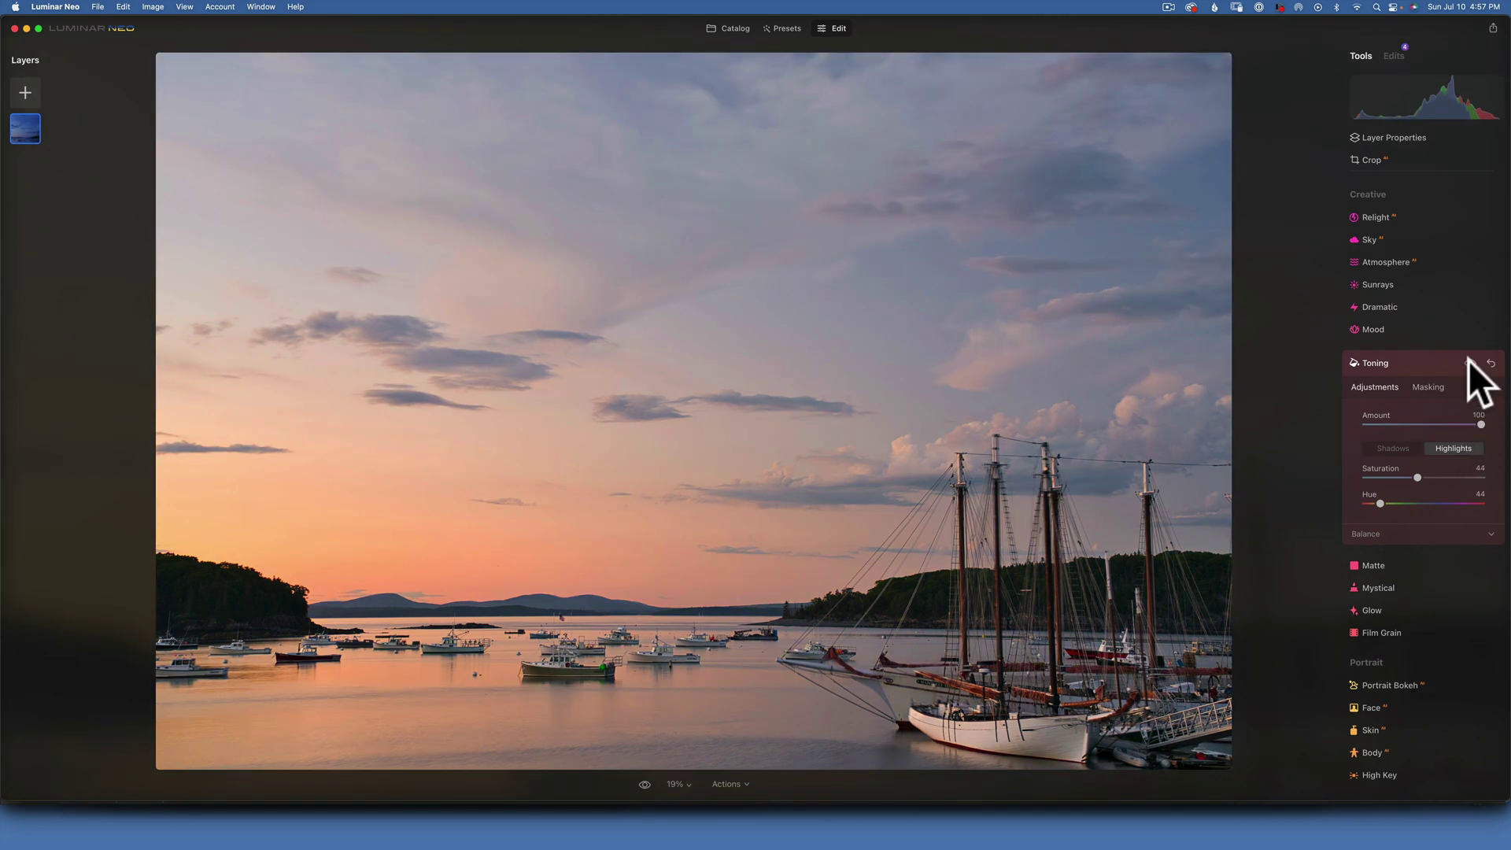
pyautogui.click(1468, 361)
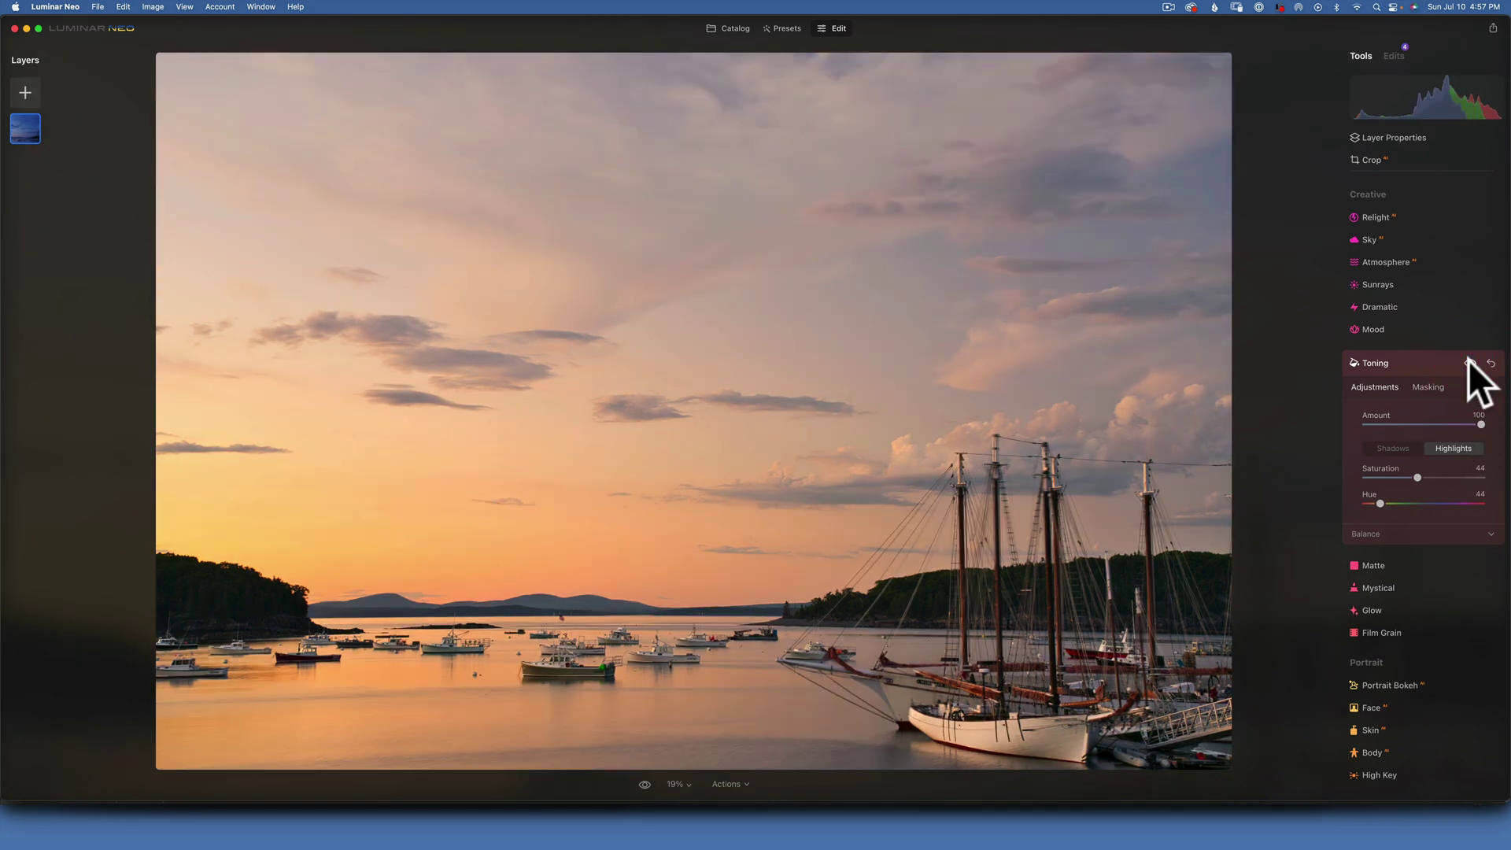
# Tone the shadows blue at Saturation 39 and Hue 217, comparing with the eye toggle
pyautogui.click(1391, 448)
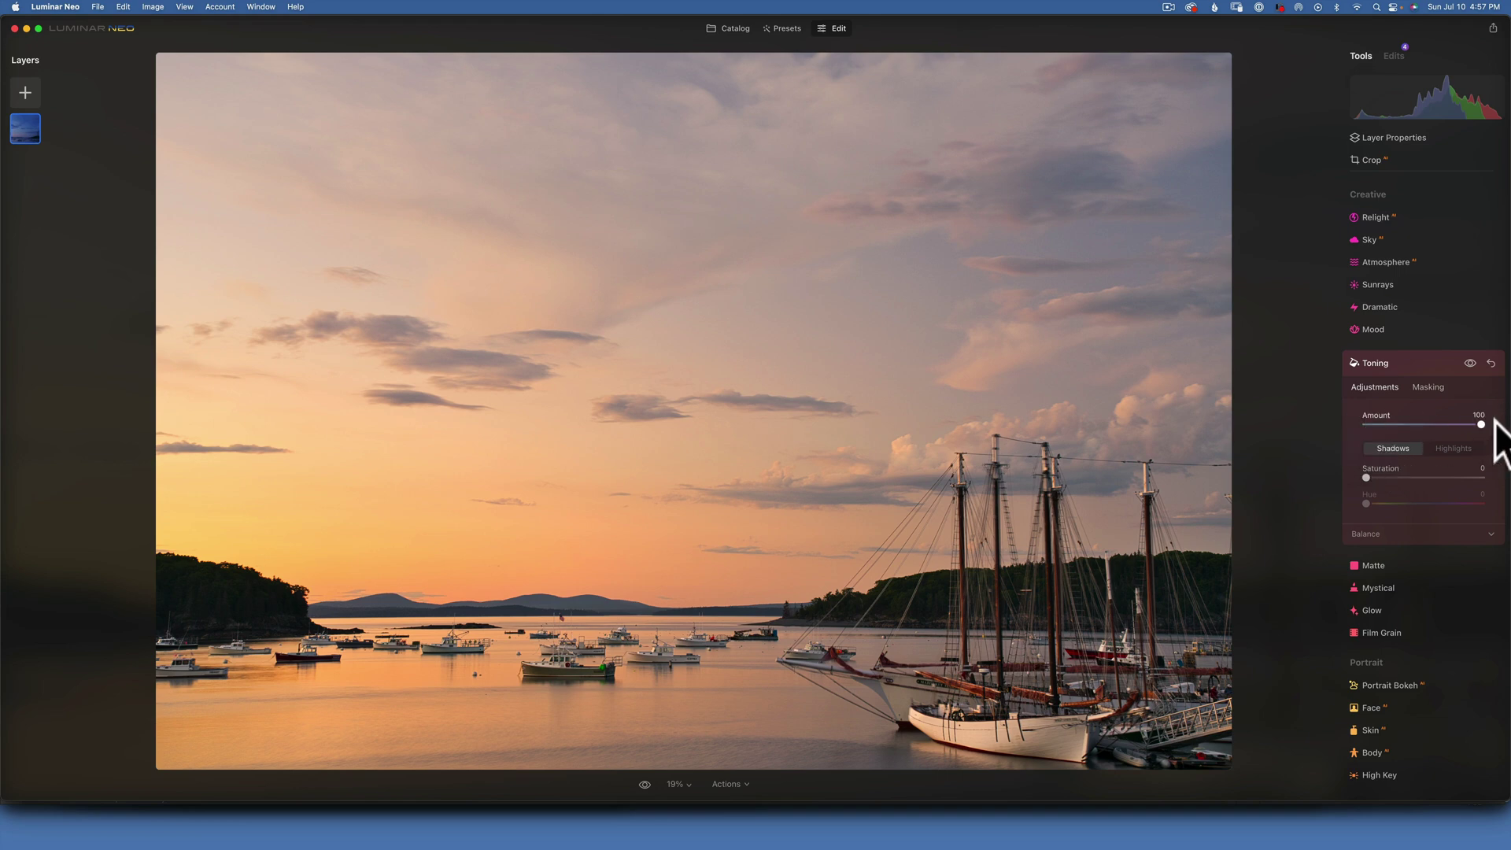
pyautogui.moveTo(1364, 477); pyautogui.dragTo(1506, 504)
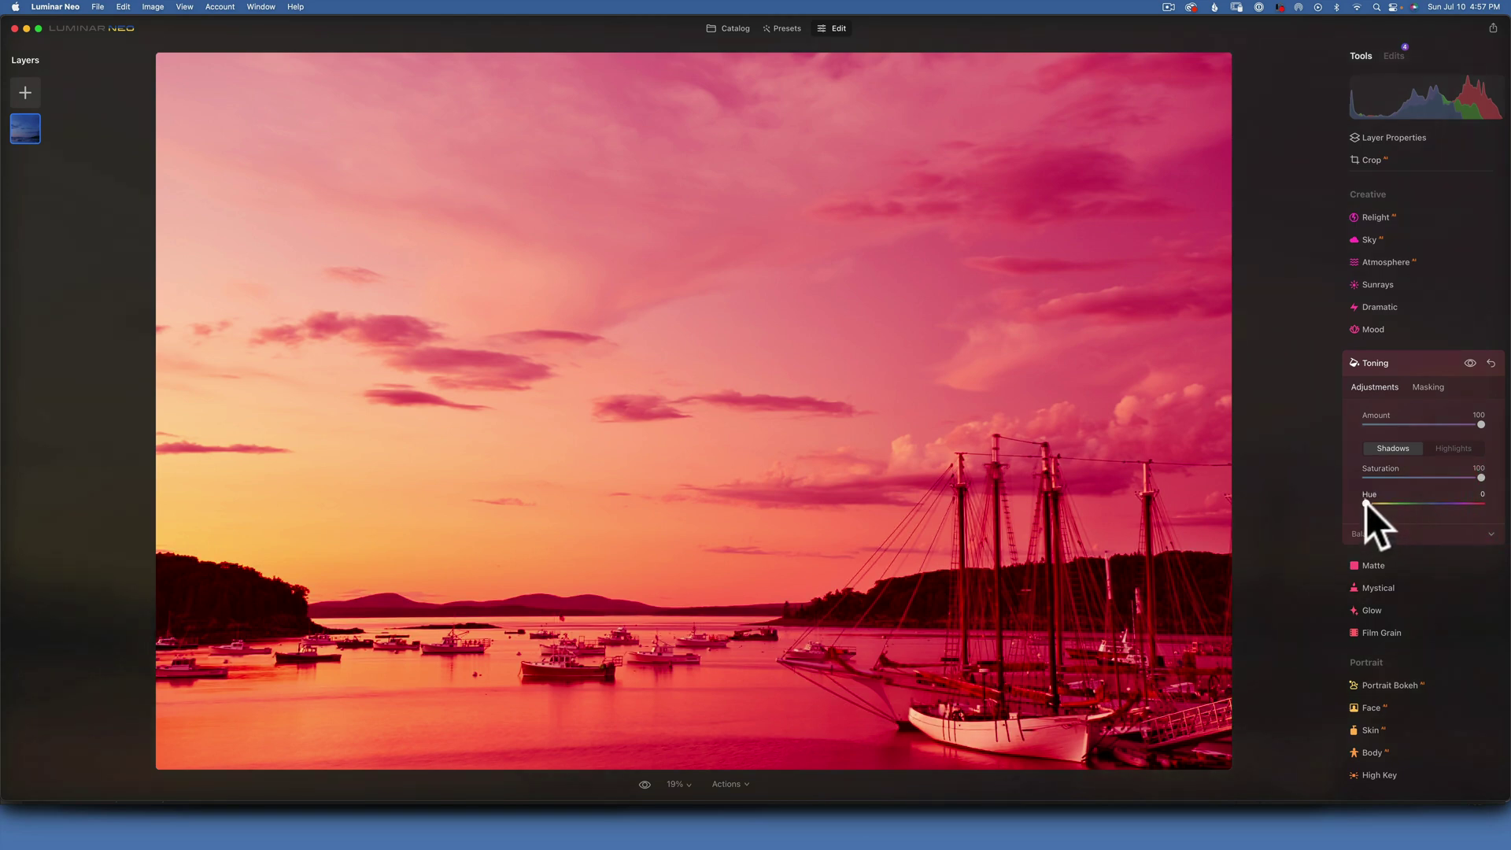
pyautogui.moveTo(1366, 502); pyautogui.dragTo(1439, 508)
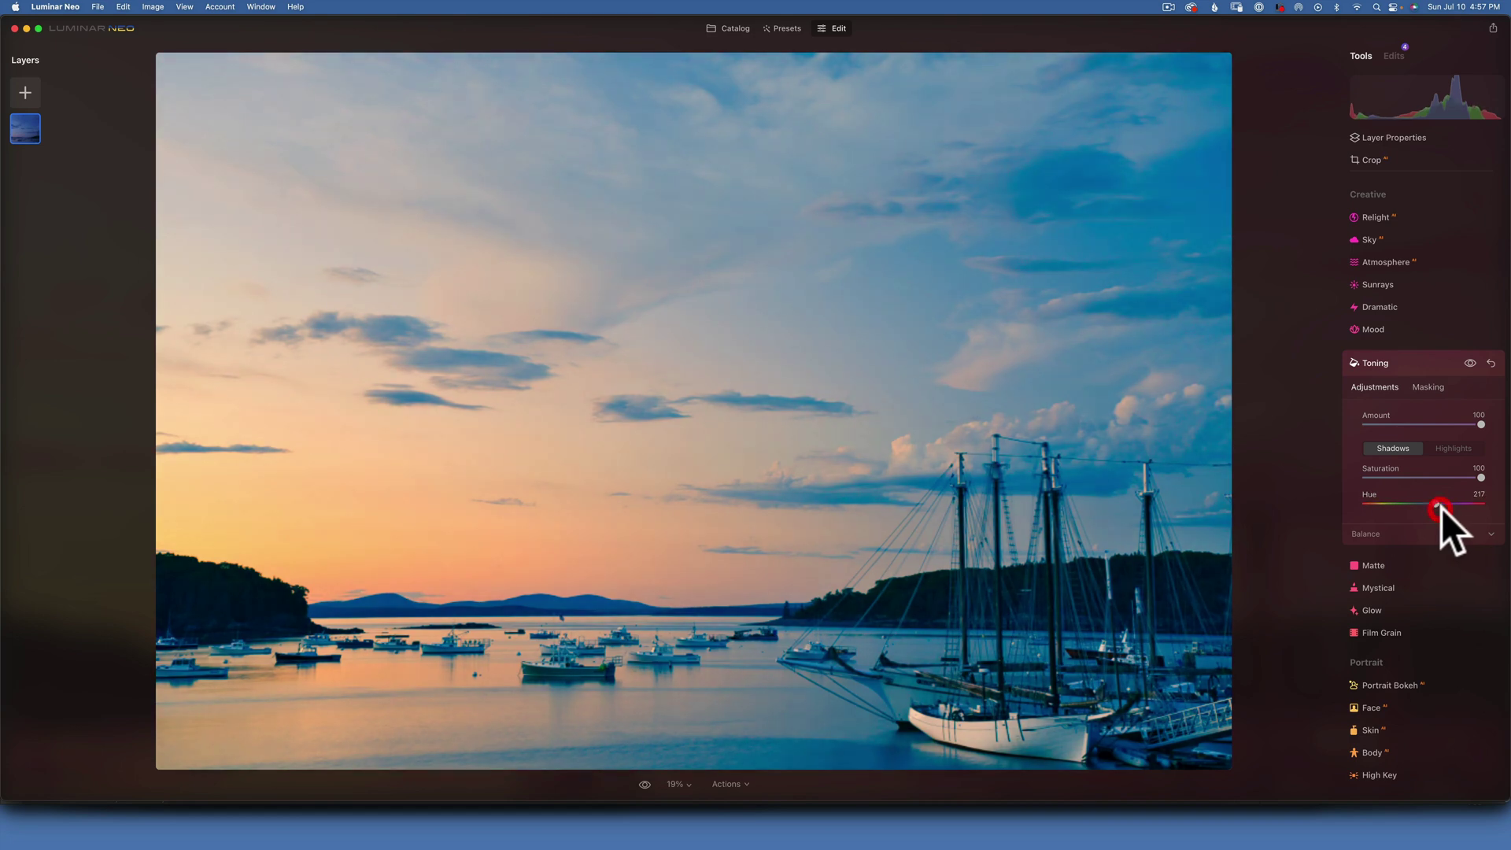
pyautogui.moveTo(1482, 477); pyautogui.dragTo(1406, 478)
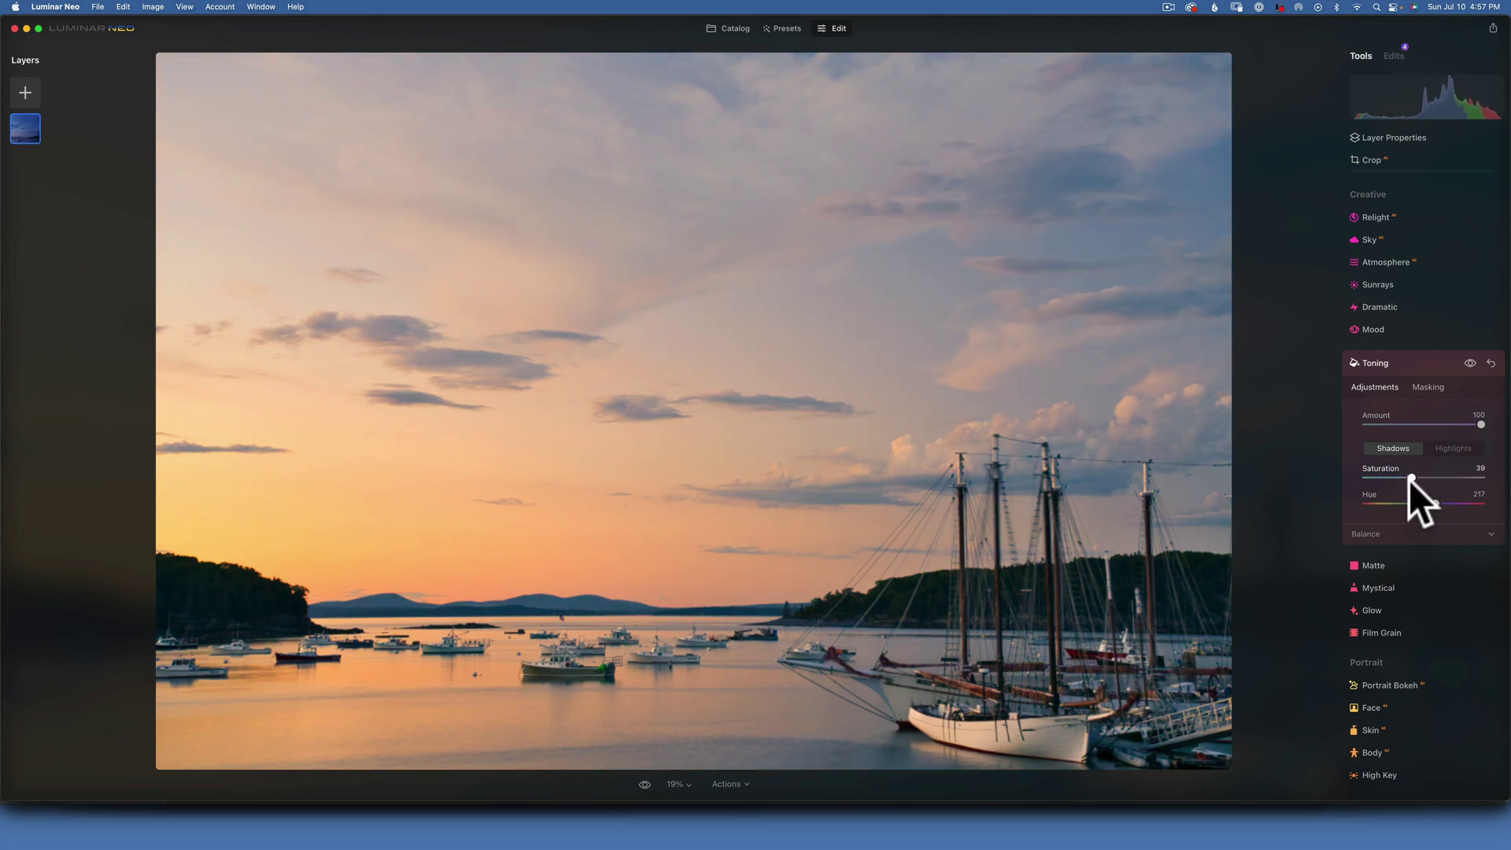
pyautogui.click(1470, 359)
pyautogui.click(1470, 358)
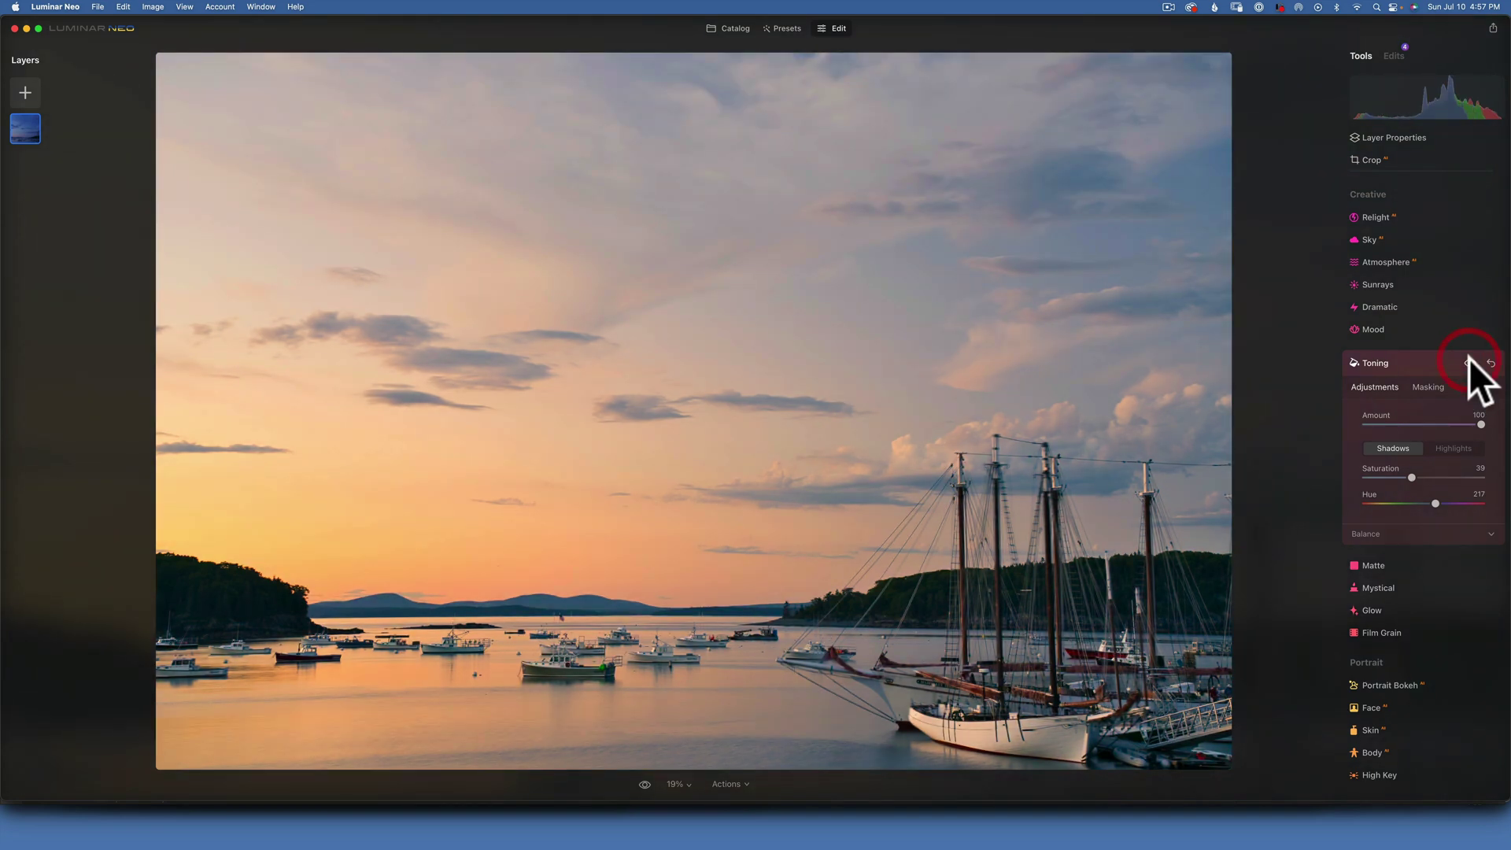
pyautogui.click(1470, 358)
pyautogui.click(1470, 359)
# Try Toning Balance values toward highlights and shadows, finally resetting Balance to 0
pyautogui.click(1399, 532)
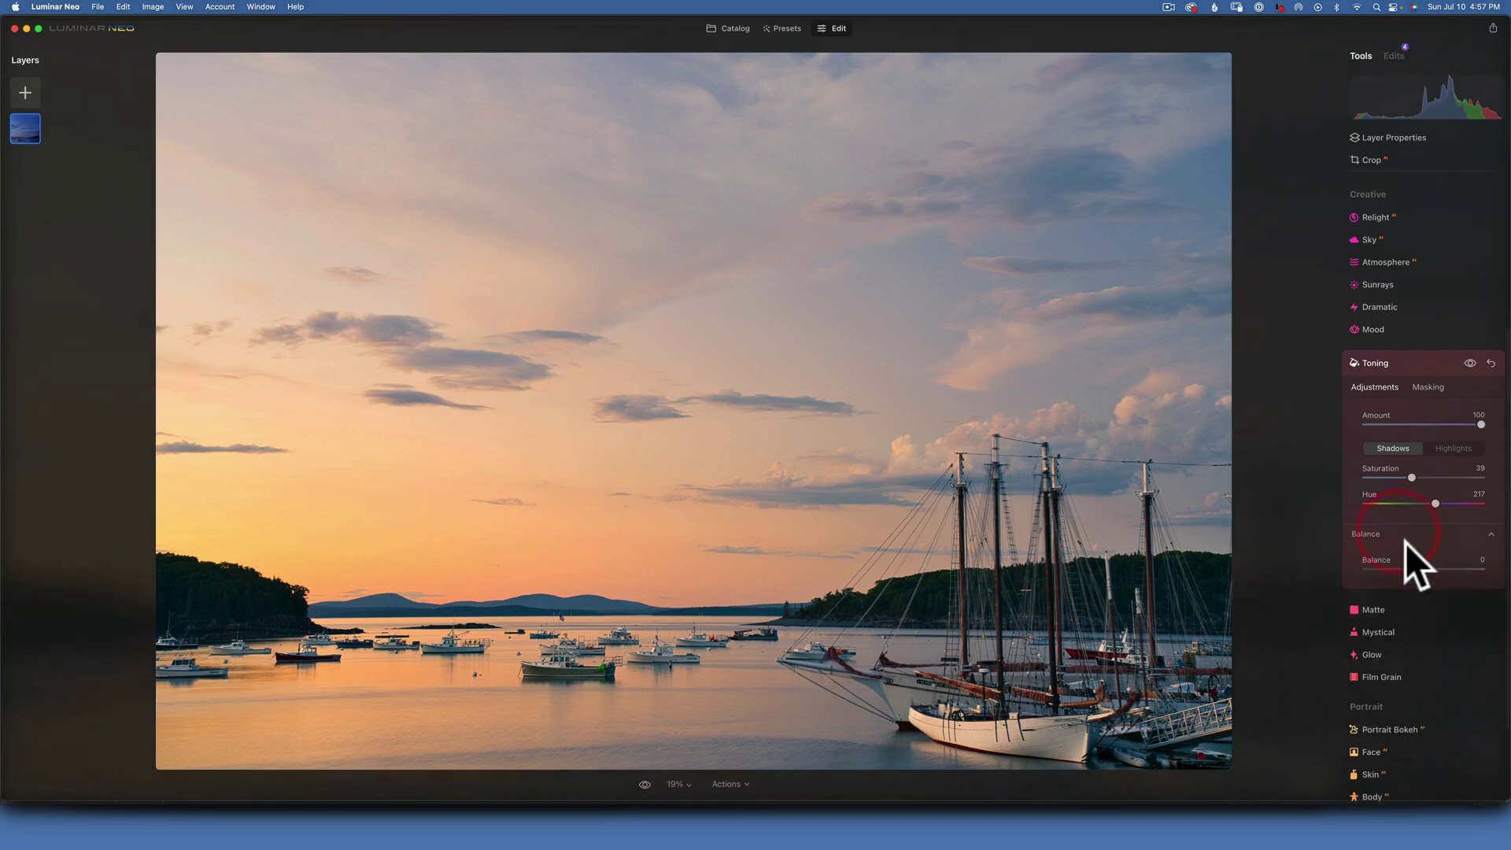
pyautogui.moveTo(1423, 565); pyautogui.dragTo(1499, 573)
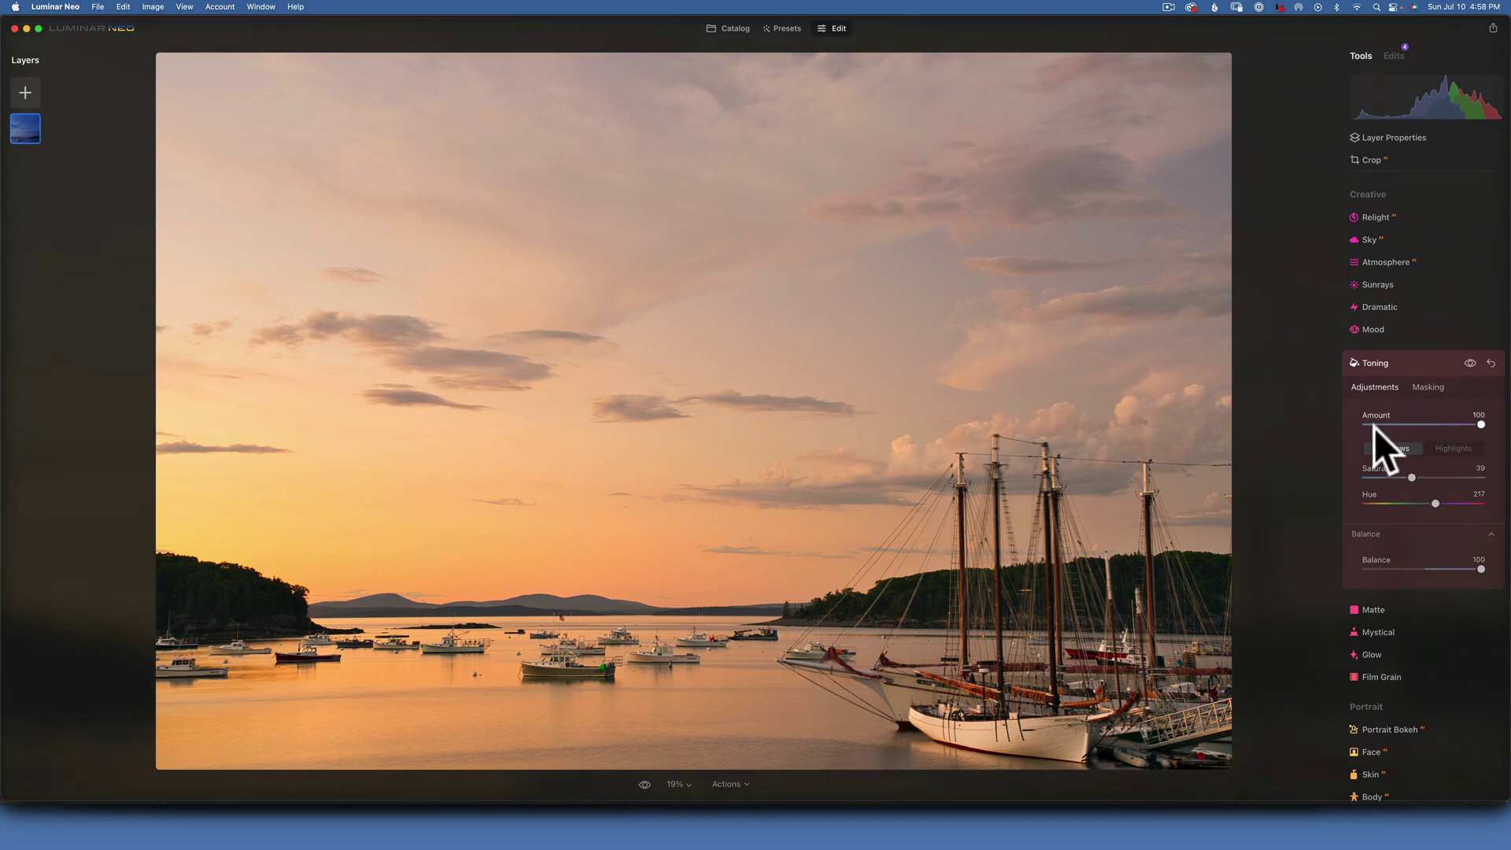
pyautogui.moveTo(1480, 565); pyautogui.dragTo(1339, 564)
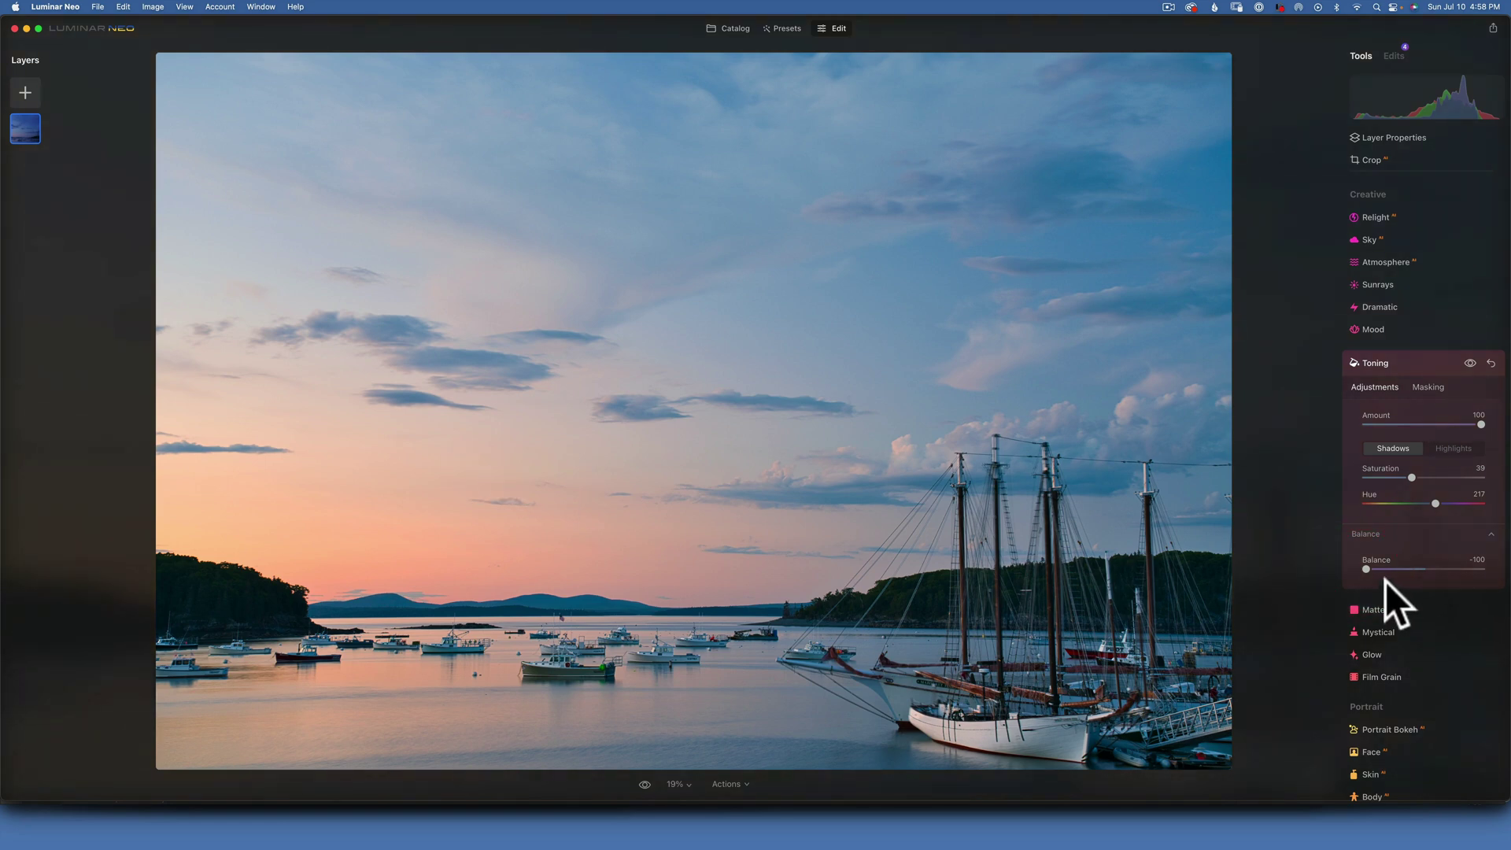
pyautogui.moveTo(1366, 568); pyautogui.dragTo(1429, 569)
pyautogui.doubleClick(1372, 559)
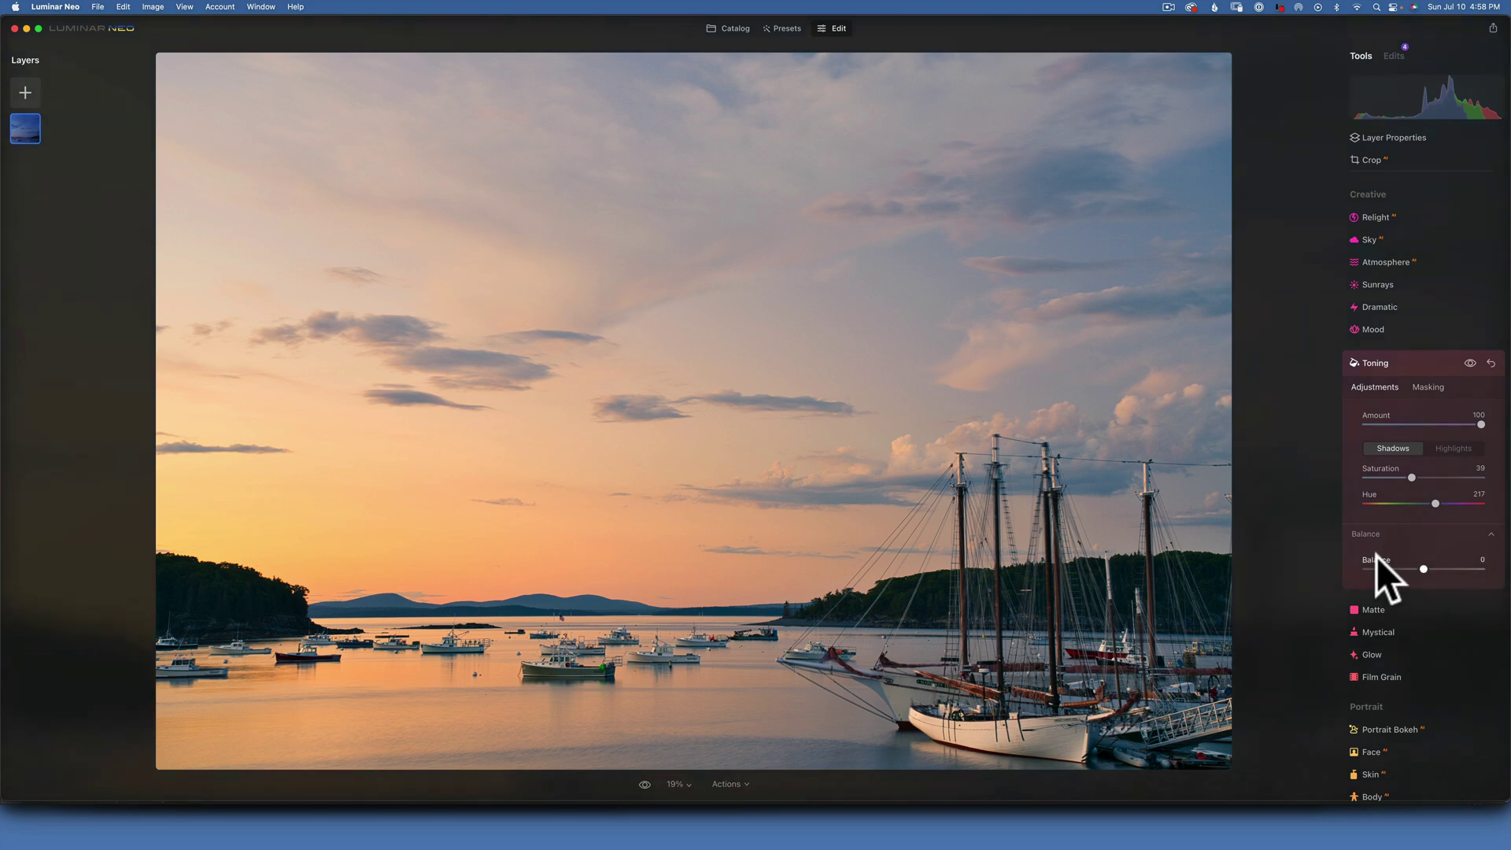
pyautogui.moveTo(1427, 569); pyautogui.dragTo(1468, 570)
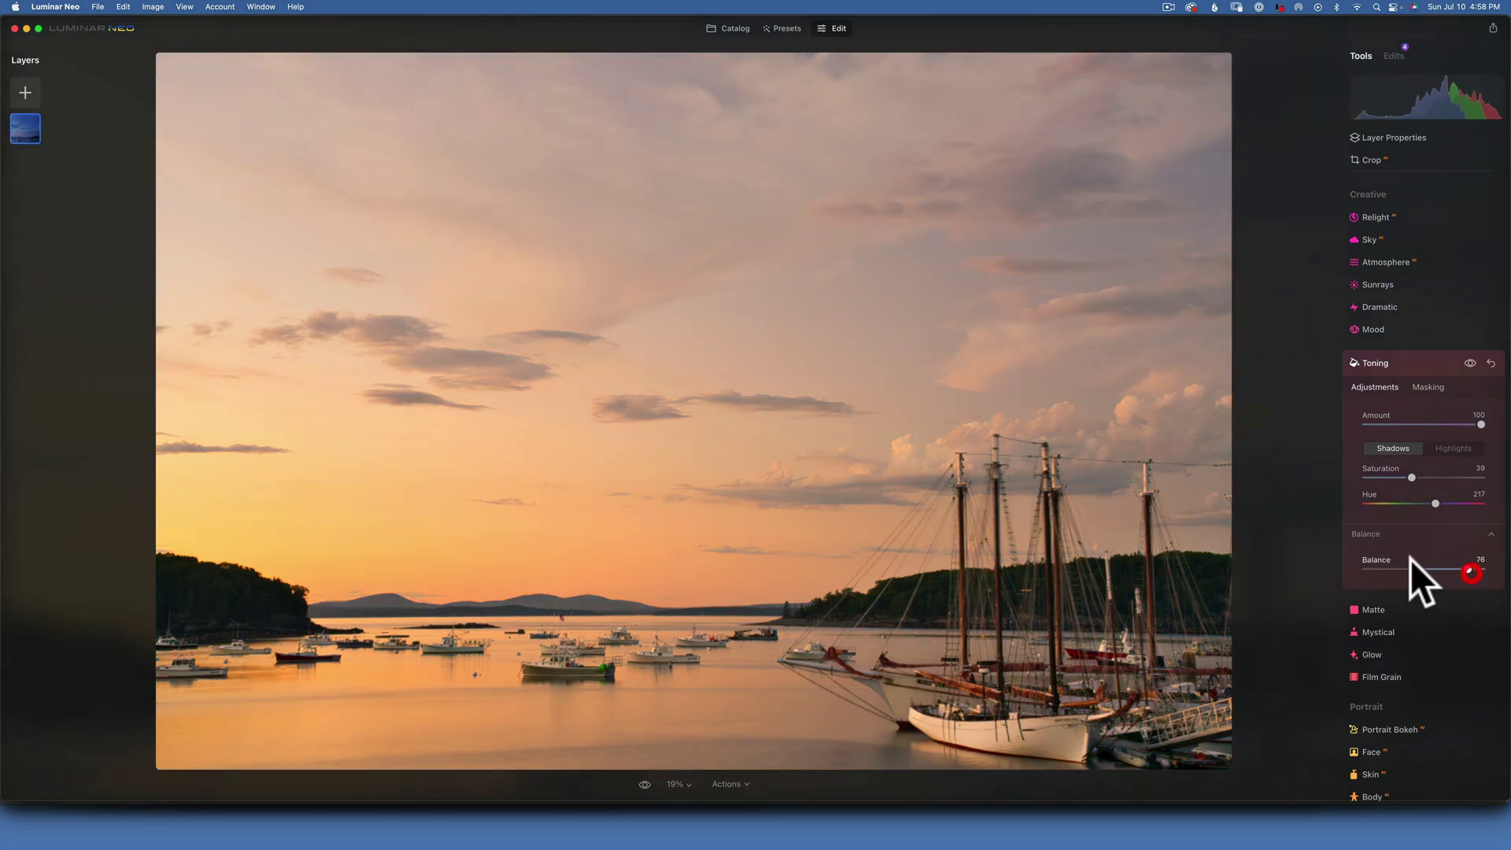
pyautogui.doubleClick(1375, 556)
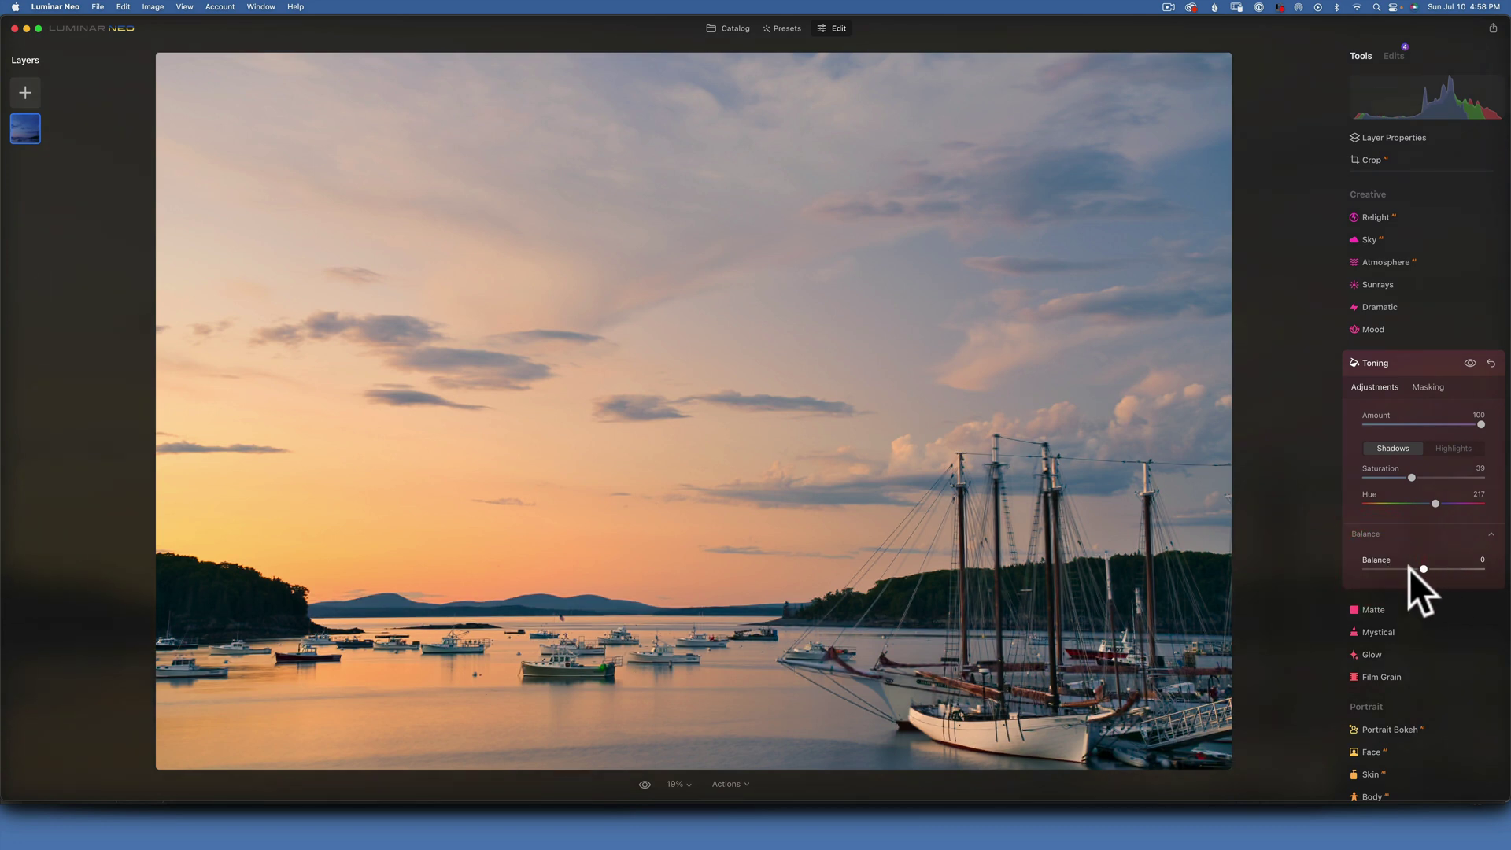
pyautogui.moveTo(1422, 566); pyautogui.dragTo(1430, 568)
pyautogui.doubleClick(1374, 556)
# In the Color tool's HSL Luminance mode, lower Blue to darken the sky
pyautogui.click(1398, 359)
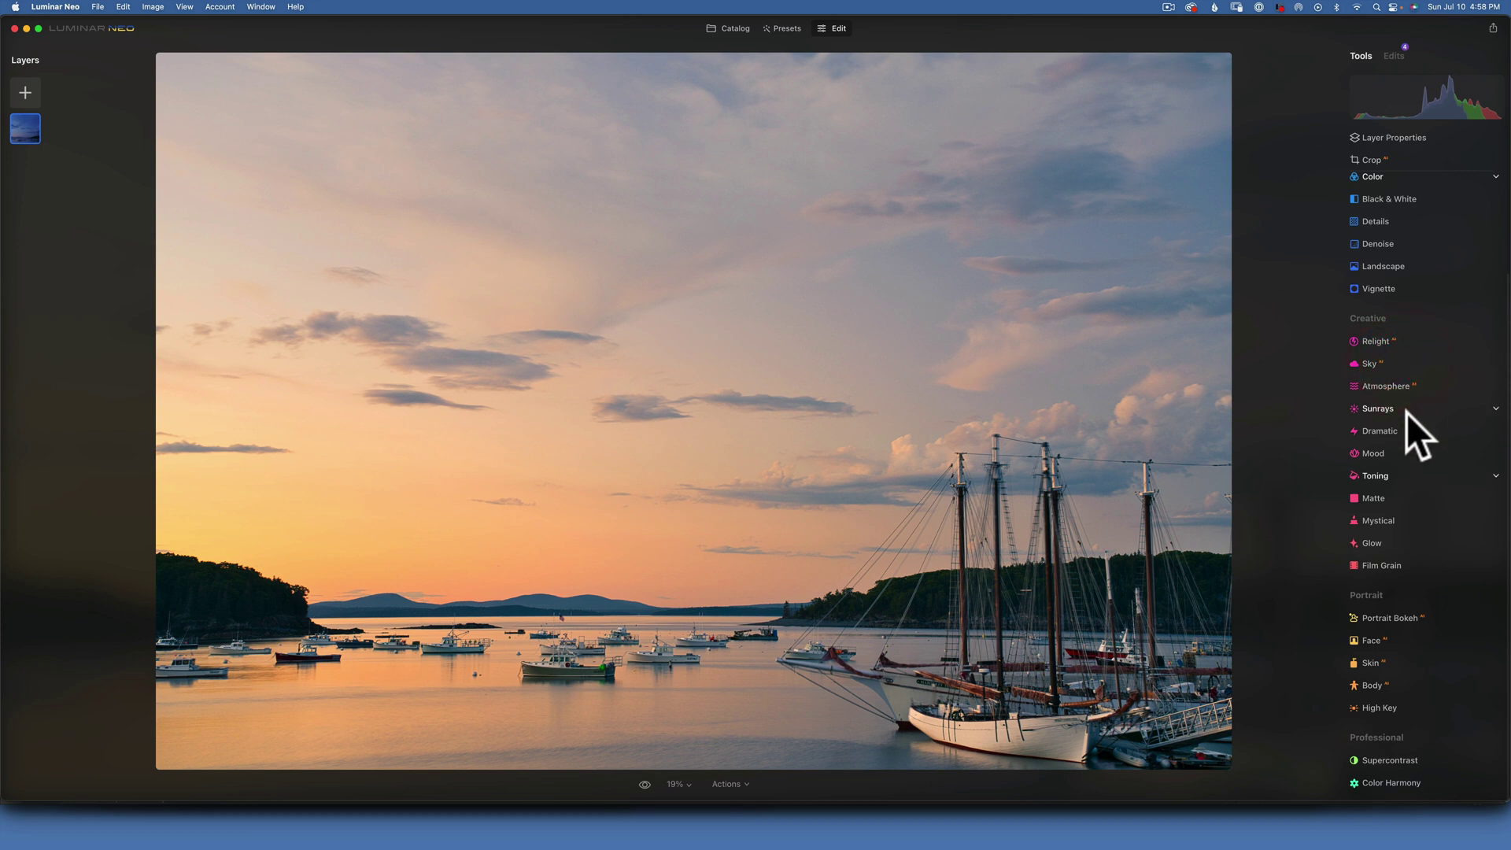
pyautogui.scroll(3, 1405, 412)
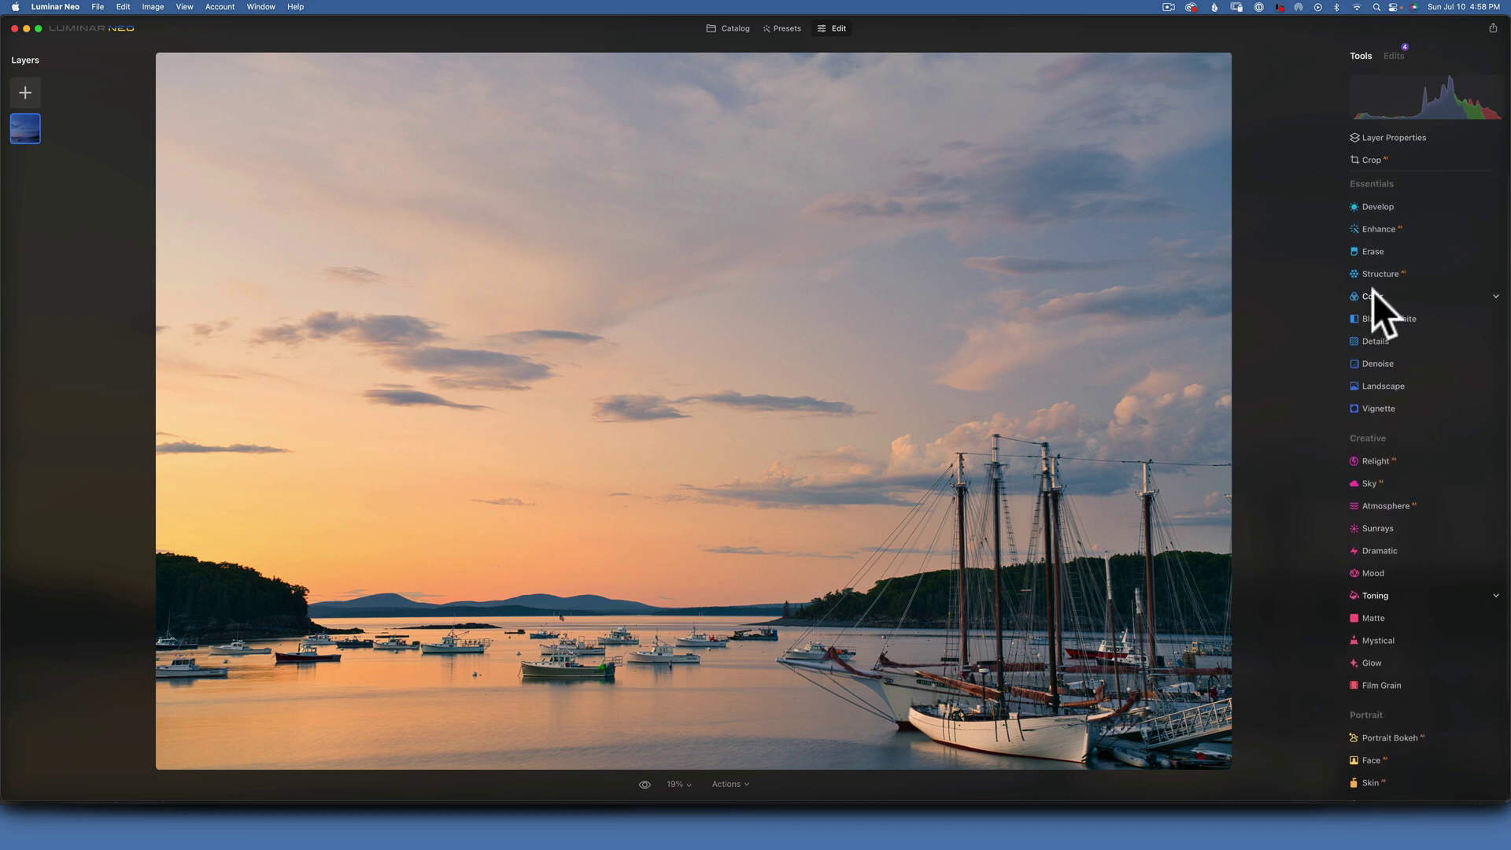
pyautogui.click(1372, 295)
pyautogui.click(1411, 478)
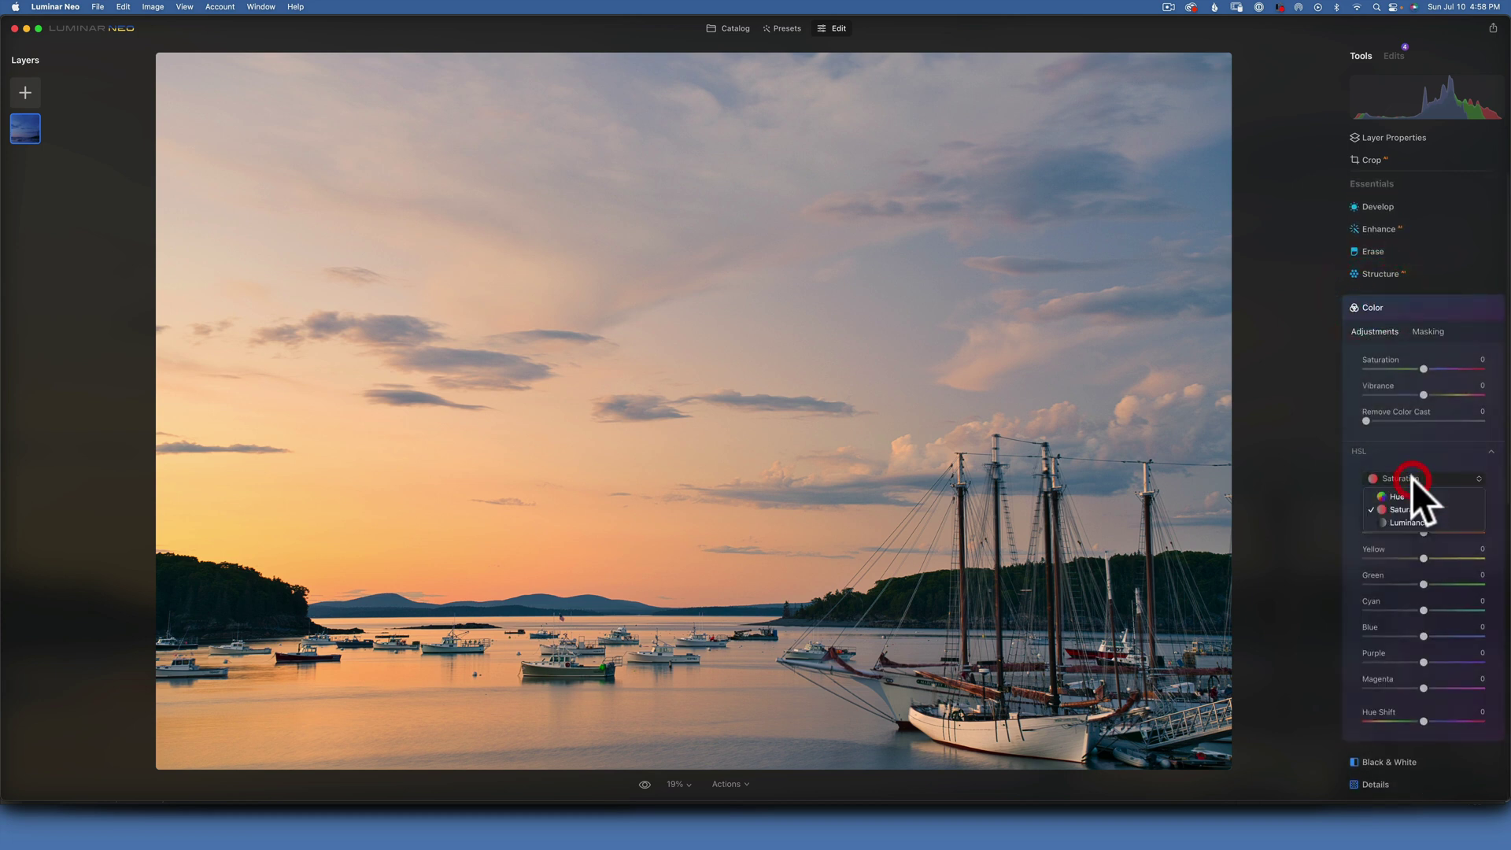
pyautogui.click(1416, 523)
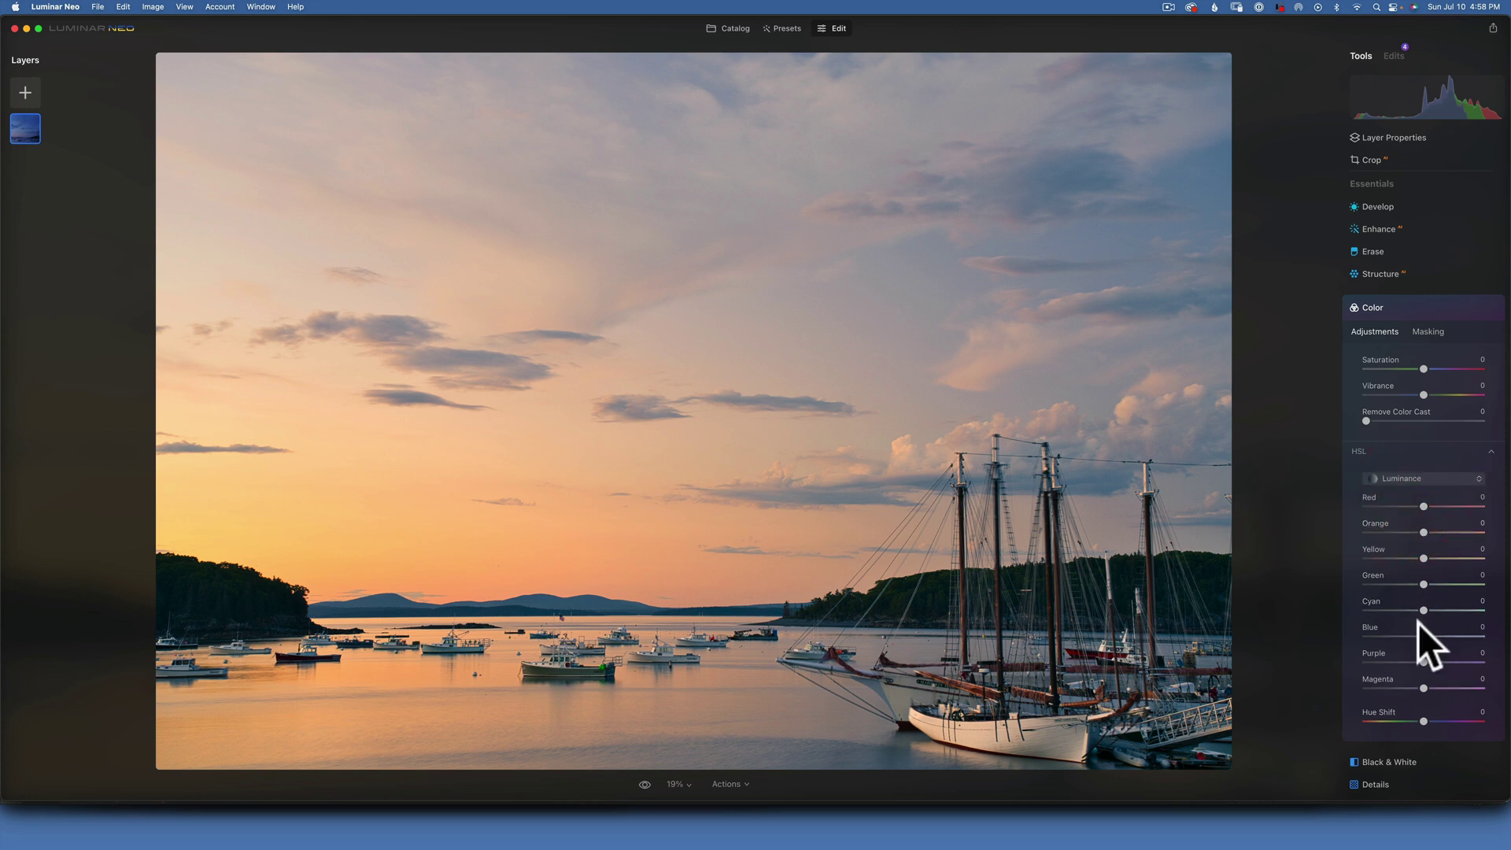
pyautogui.moveTo(1423, 635); pyautogui.dragTo(1410, 632)
pyautogui.click(1394, 307)
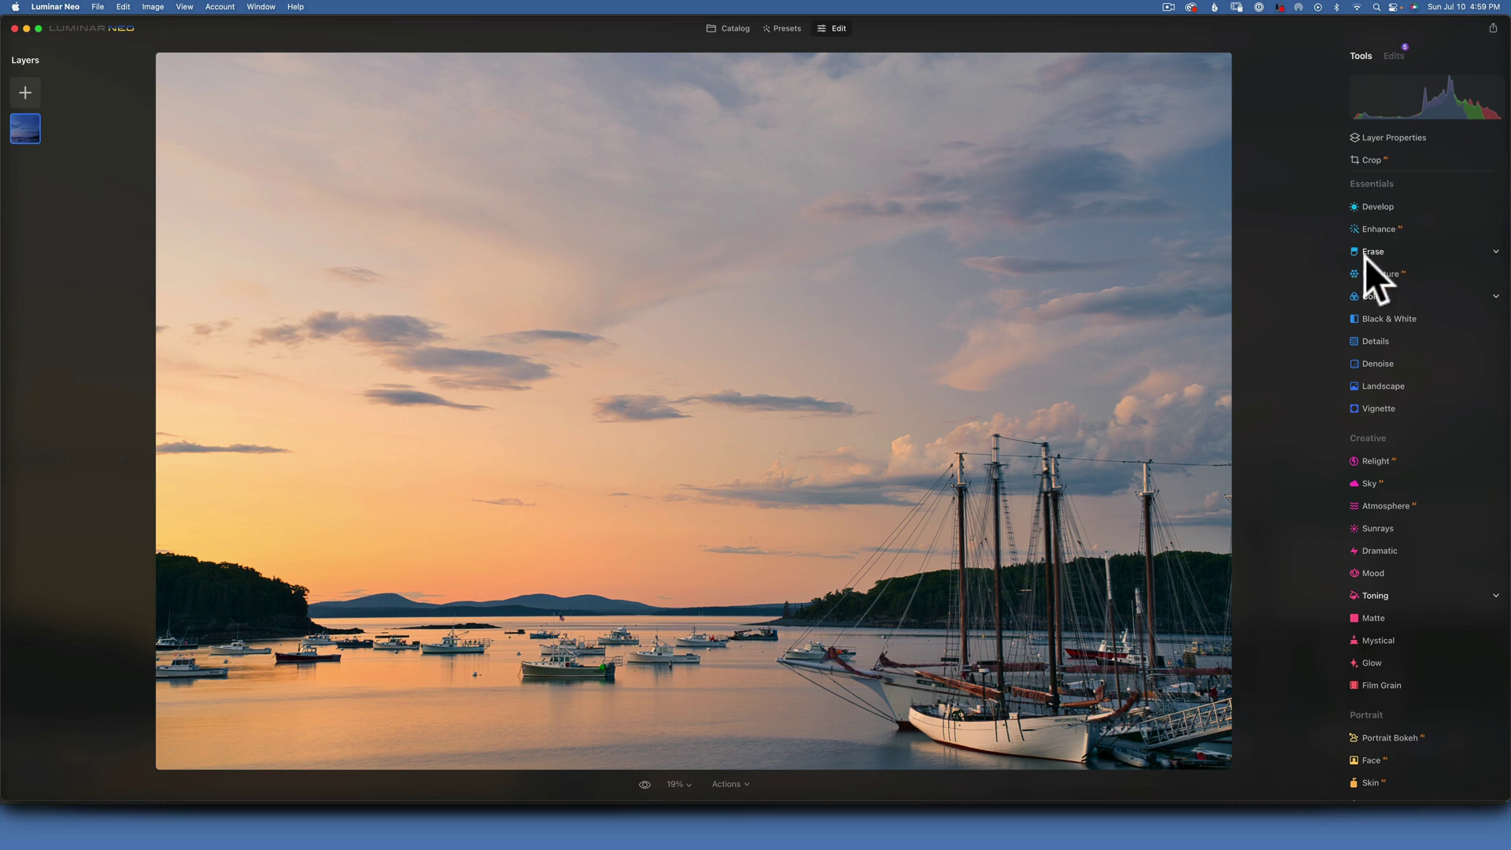
# Apply Structure at Amount 22 to bring out harbour detail
pyautogui.click(1380, 272)
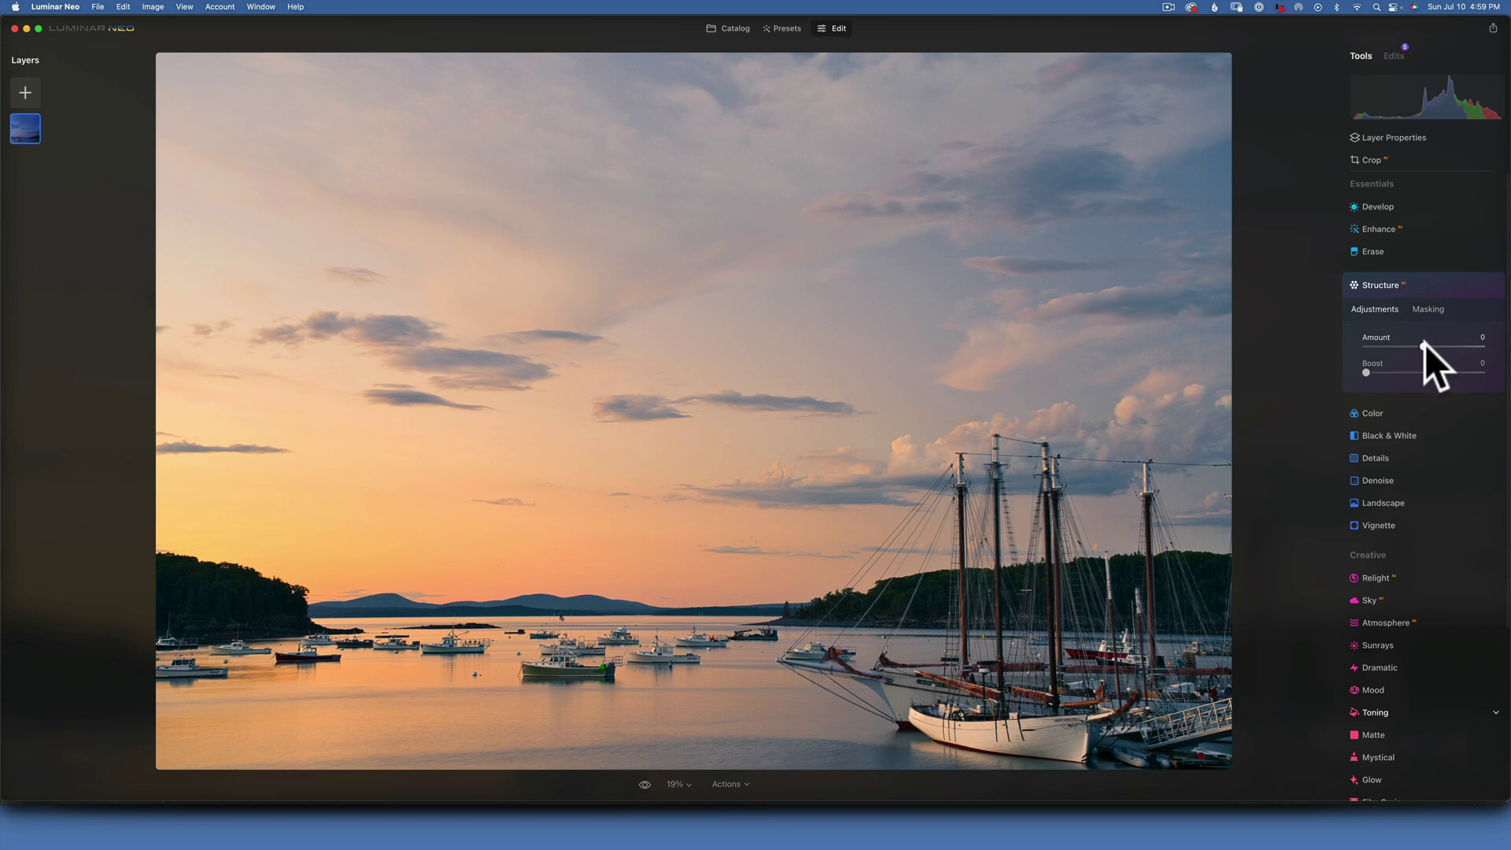
pyautogui.moveTo(1424, 345); pyautogui.dragTo(1506, 362)
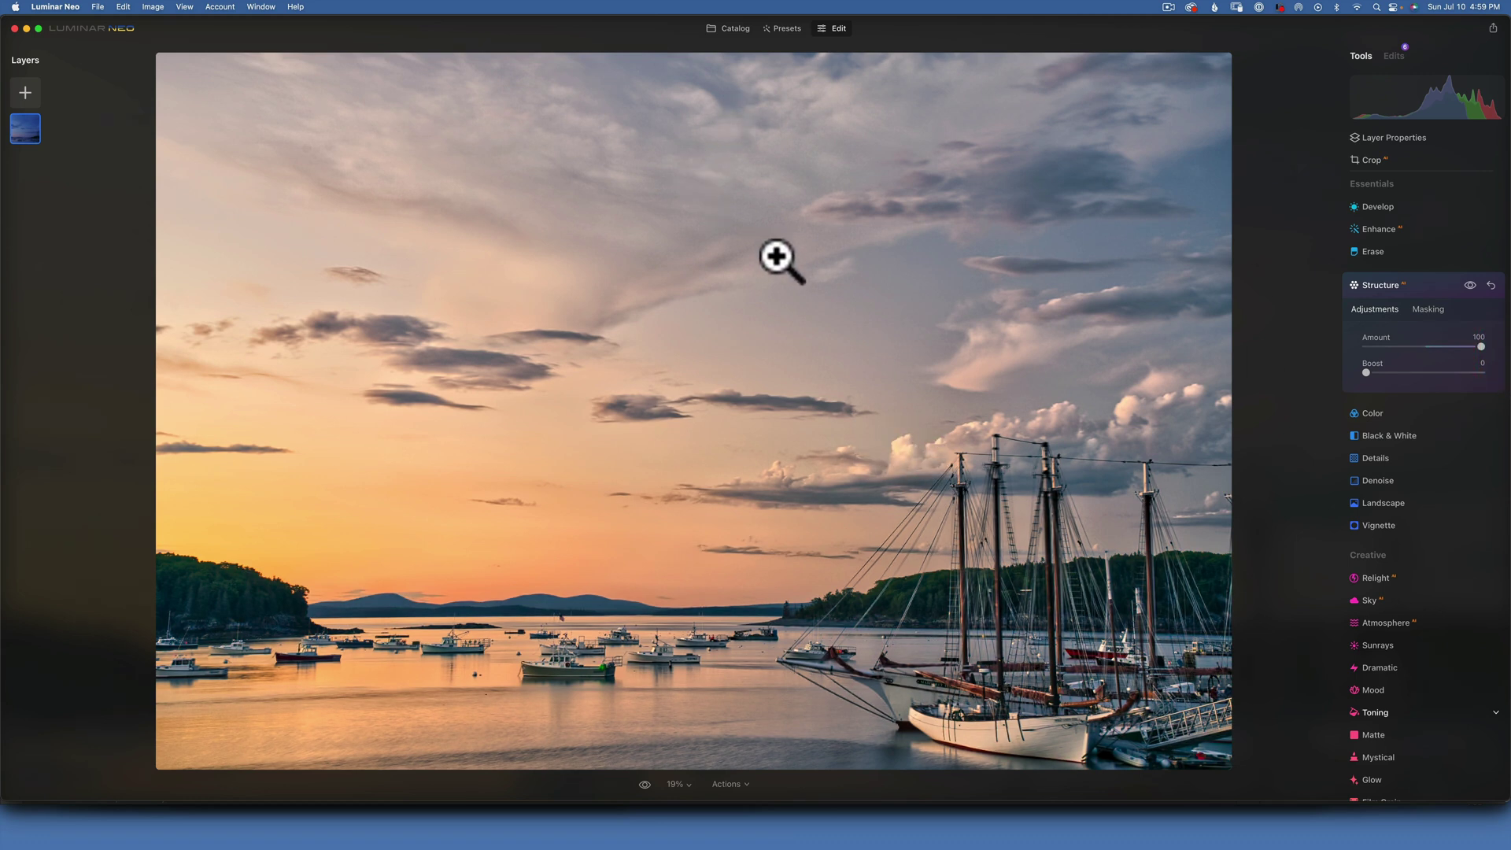
pyautogui.moveTo(1482, 346); pyautogui.dragTo(1437, 342)
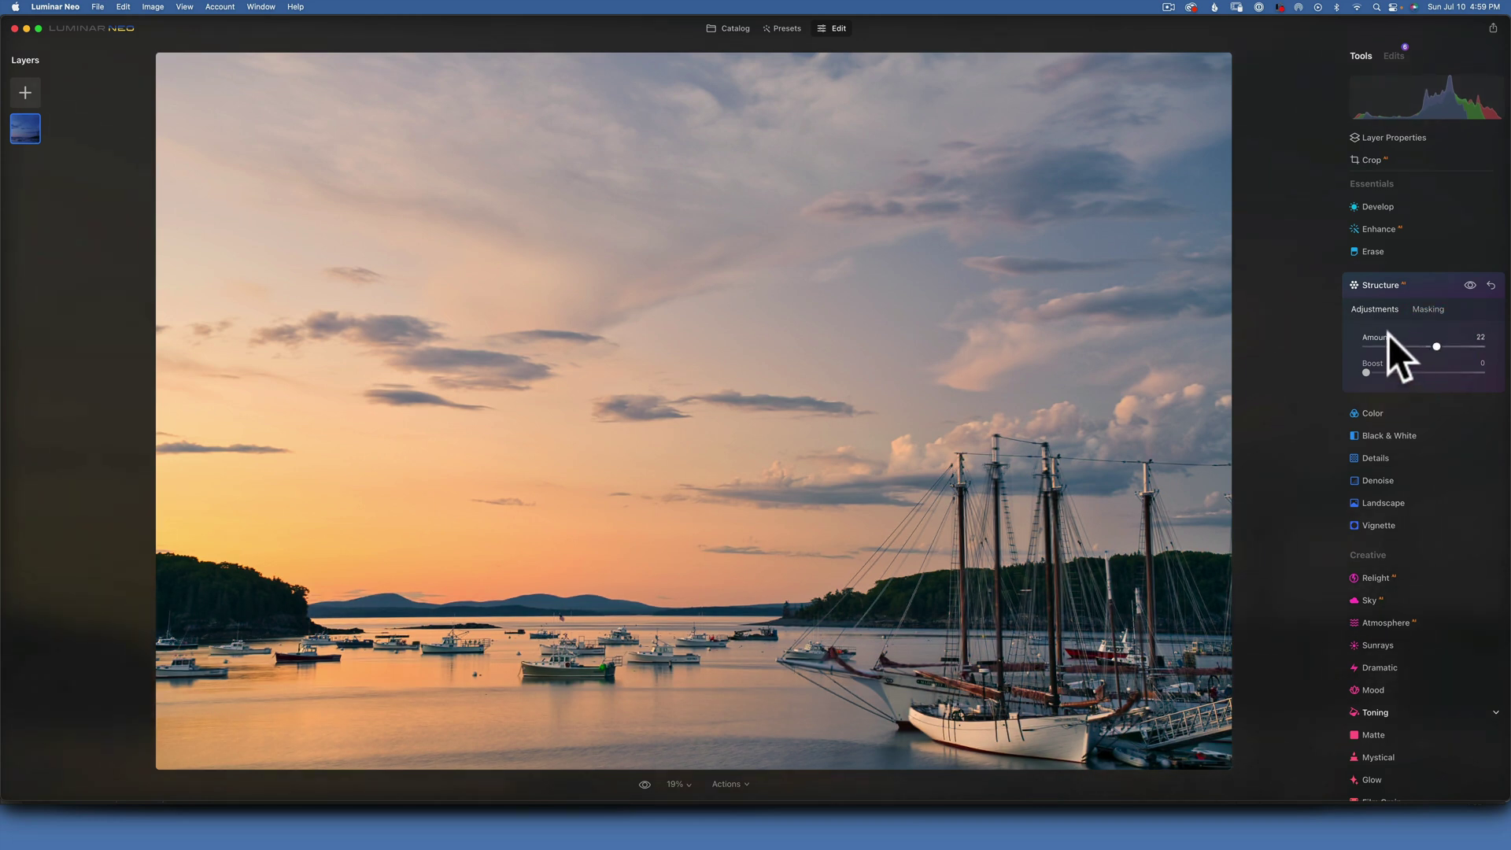
pyautogui.click(1386, 285)
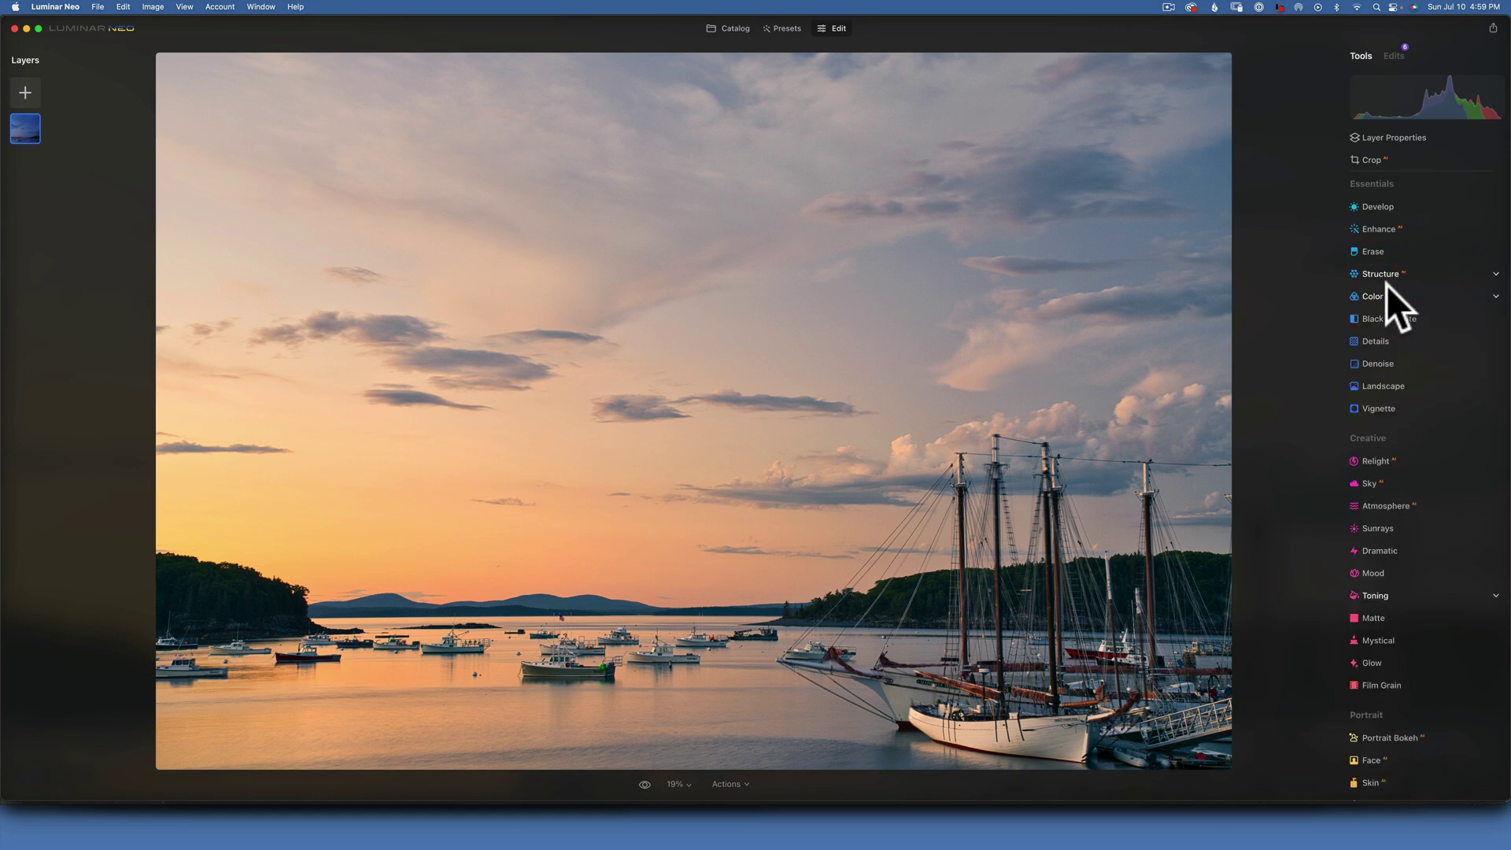
# Set Enhance Accent to 18 and toggle Enhance off and on to compare
pyautogui.click(1378, 229)
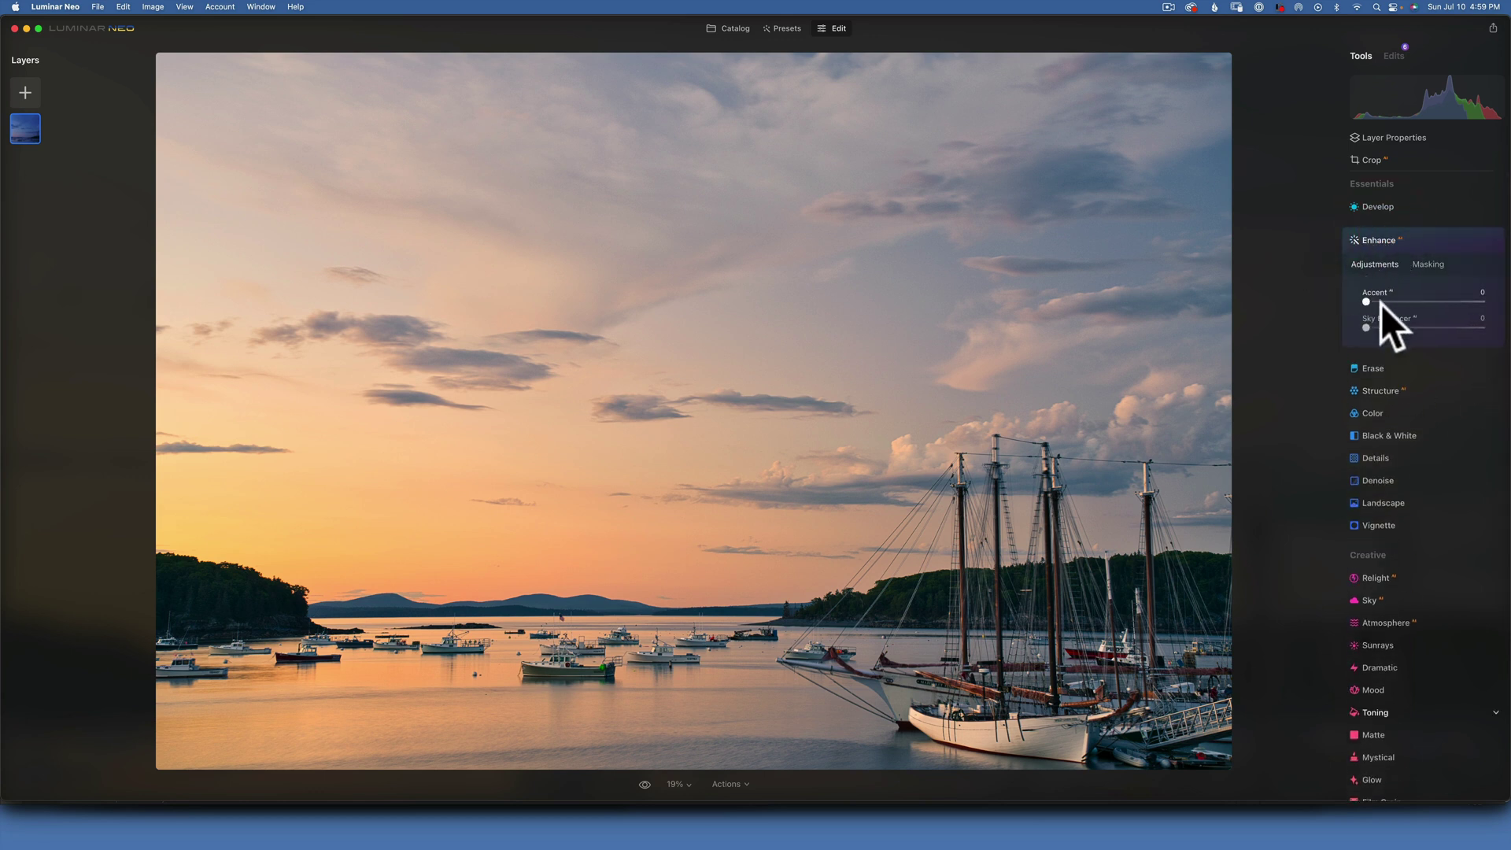
pyautogui.moveTo(1364, 299)
pyautogui.mouseDown()
pyautogui.moveTo(1408, 300)
pyautogui.moveTo(1390, 298)
pyautogui.mouseUp()
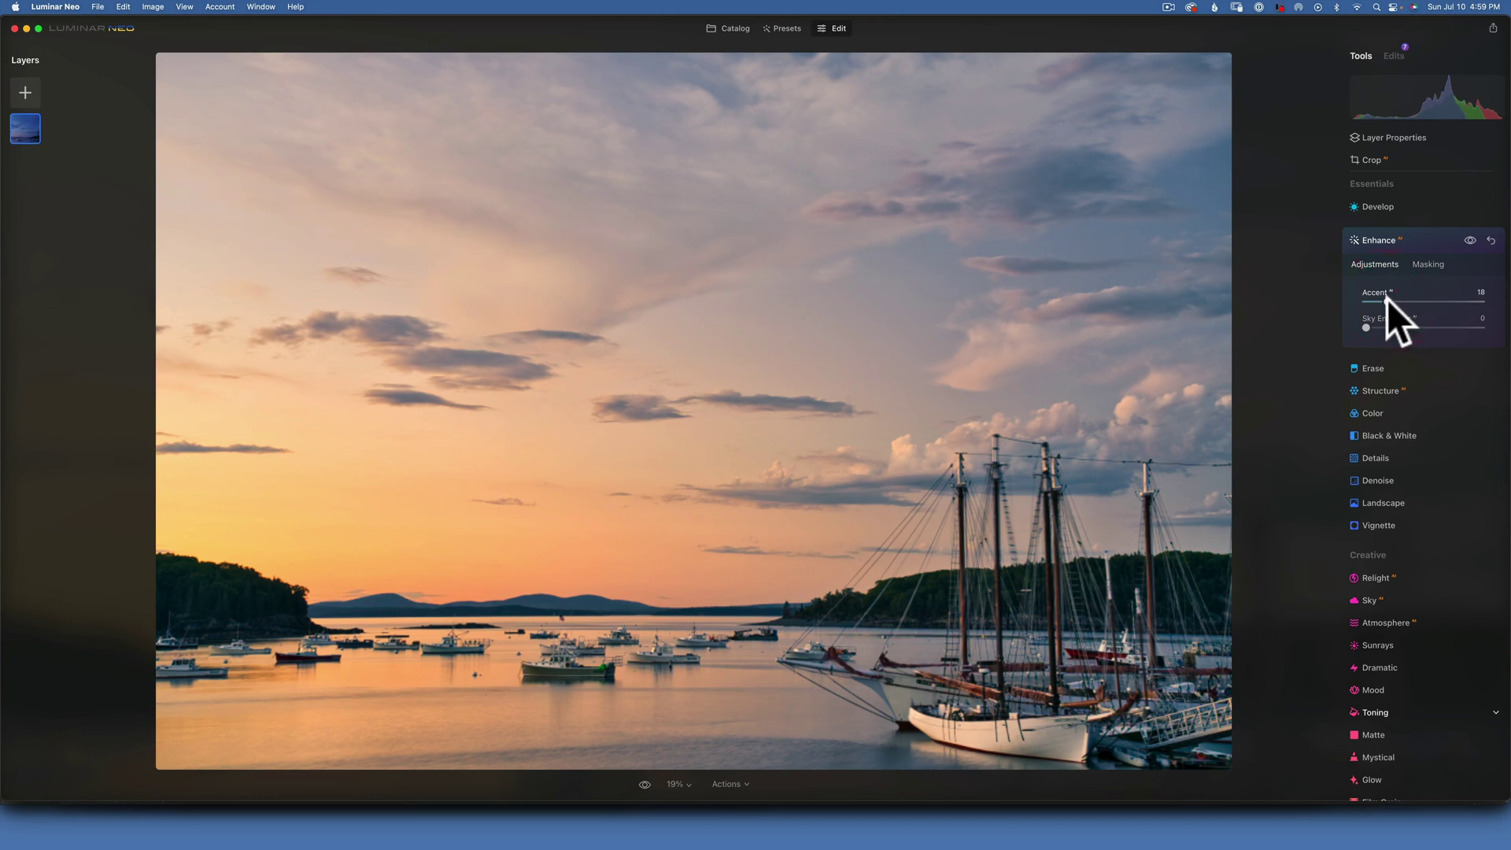
pyautogui.click(1468, 240)
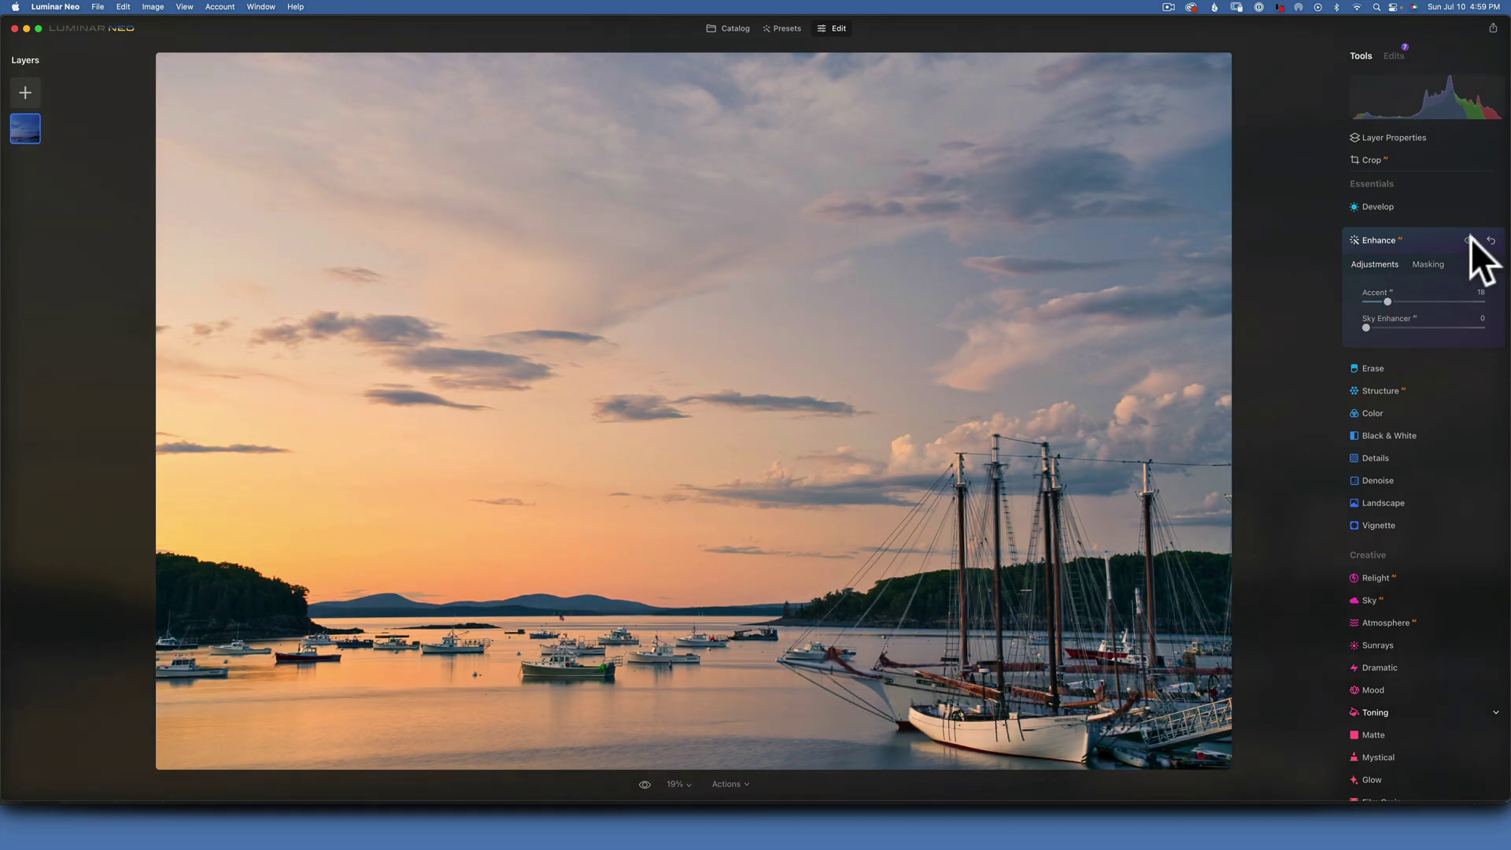
pyautogui.click(1468, 240)
pyautogui.click(1468, 240)
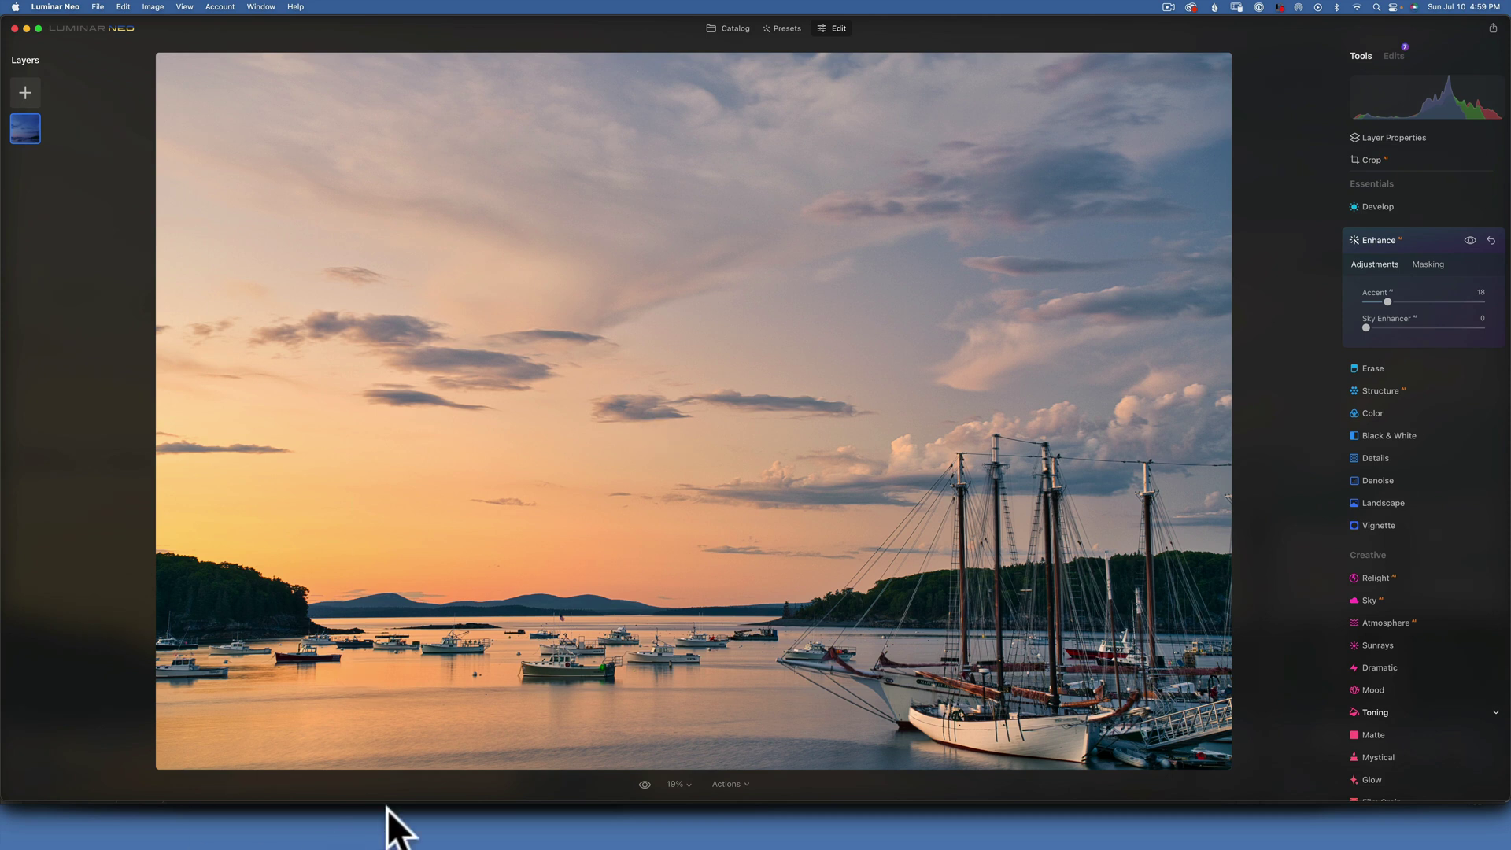
# Compare the original blue-hour photo with the edited sunset version
pyautogui.click(643, 782)
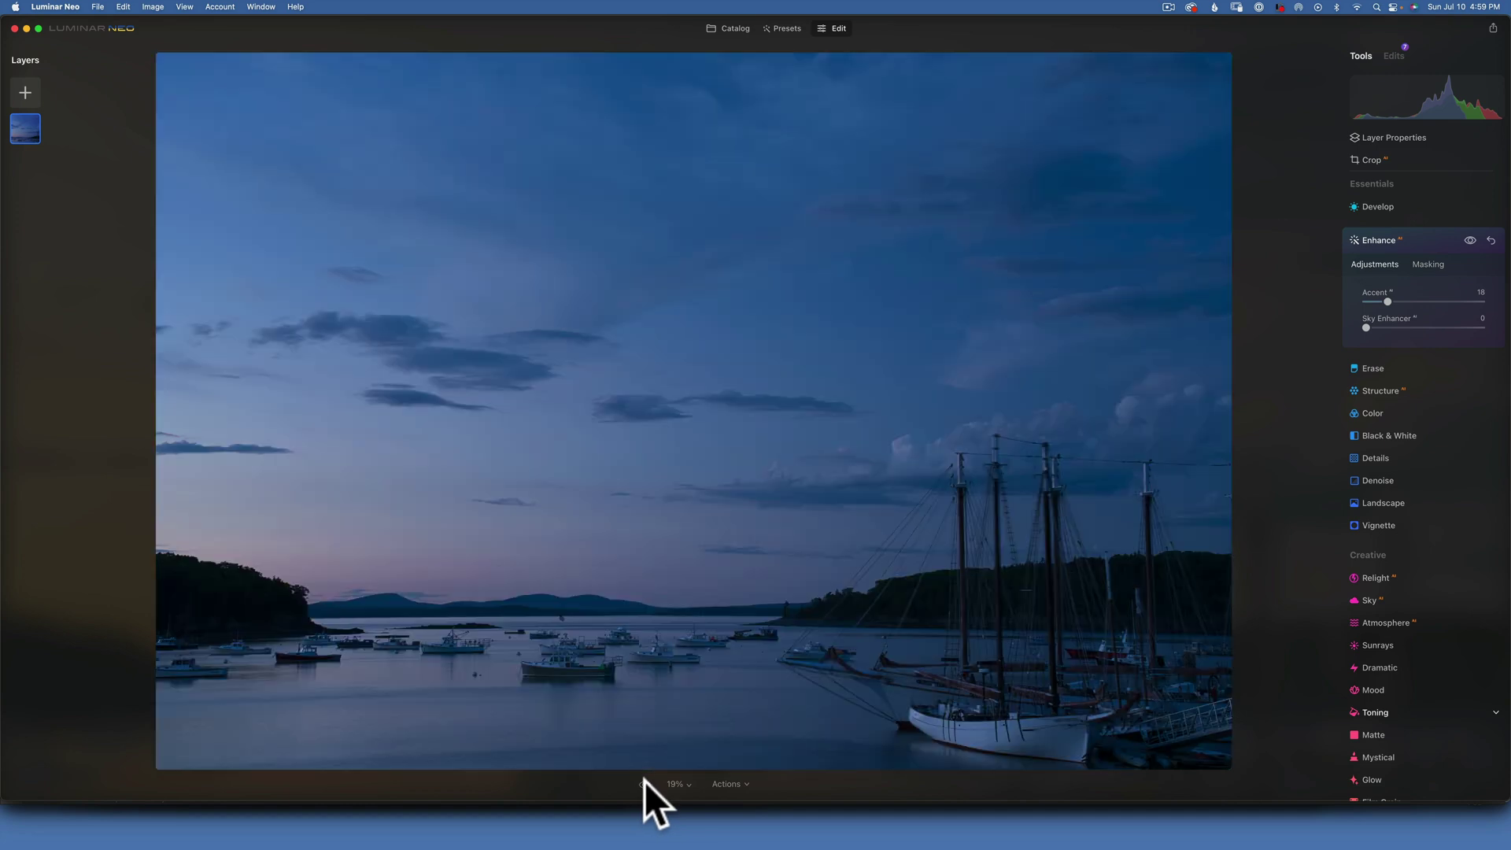
pyautogui.click(645, 783)
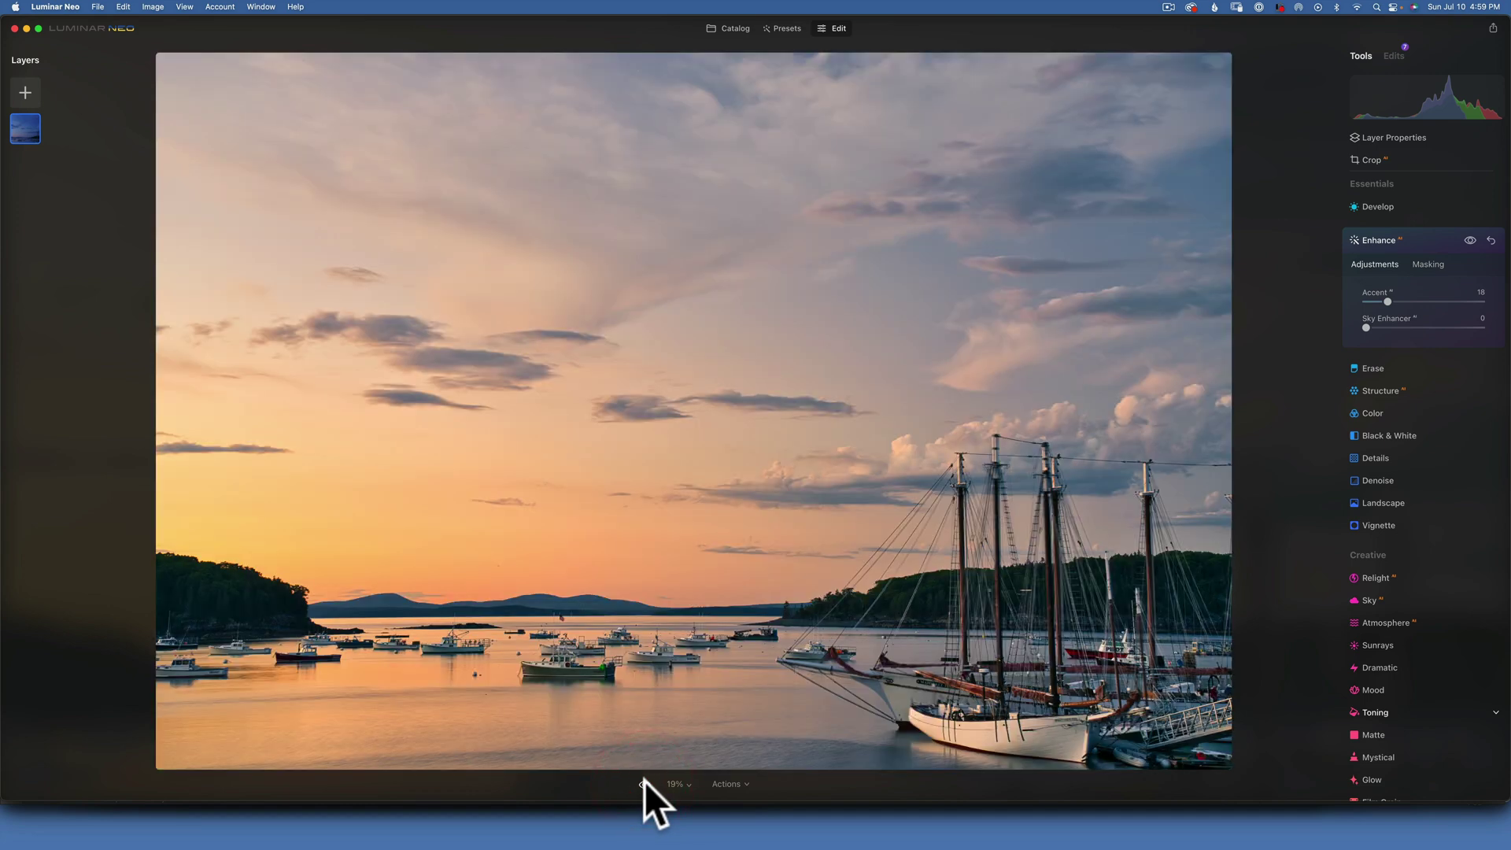
pyautogui.click(644, 782)
pyautogui.click(644, 782)
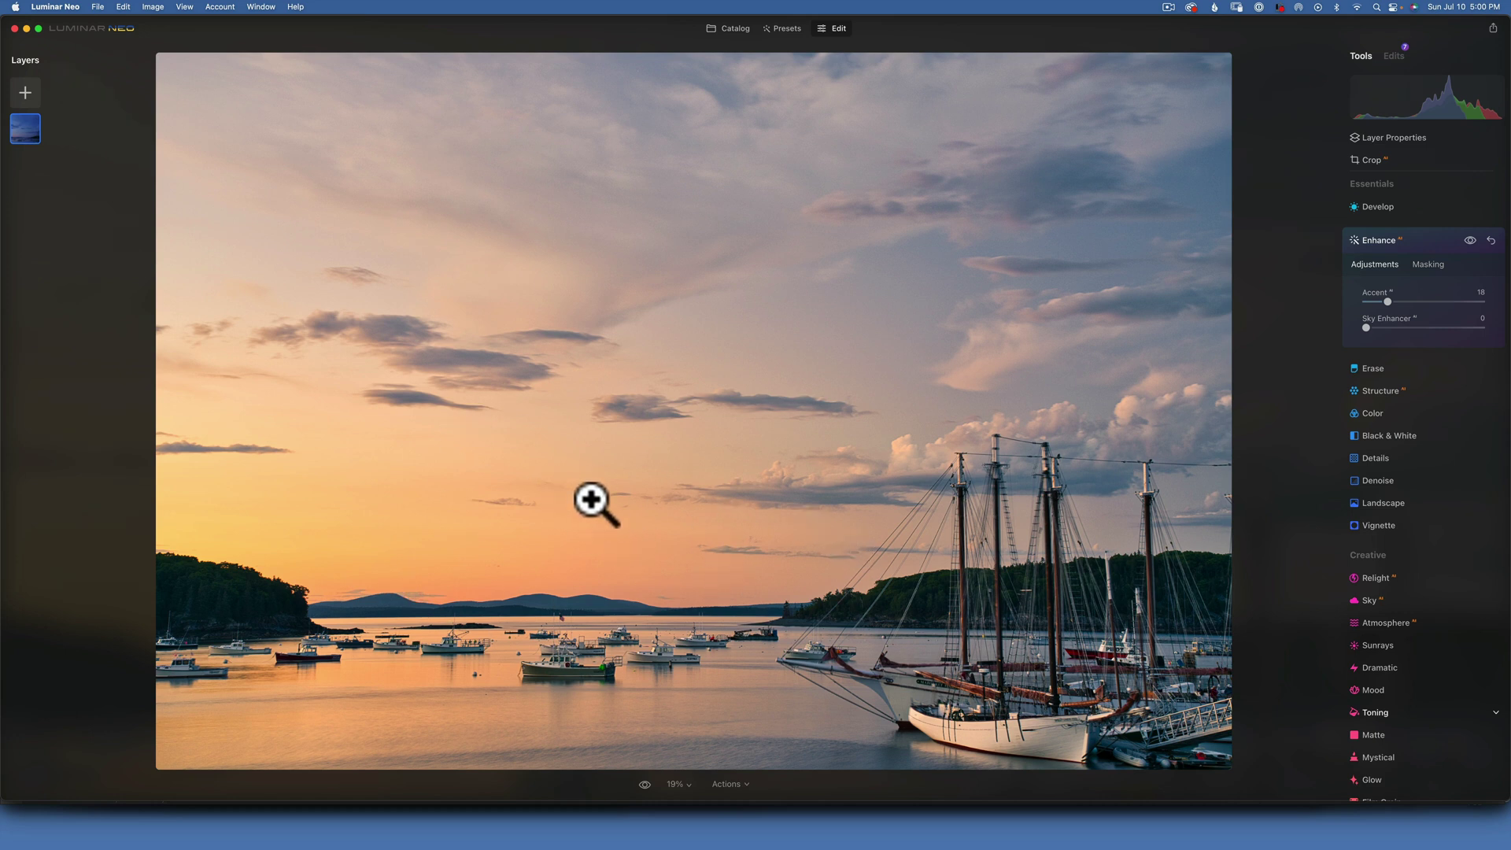
# Lower the Develop exposure slightly and start a Radial Gradient mask
pyautogui.click(1376, 239)
pyautogui.click(1376, 205)
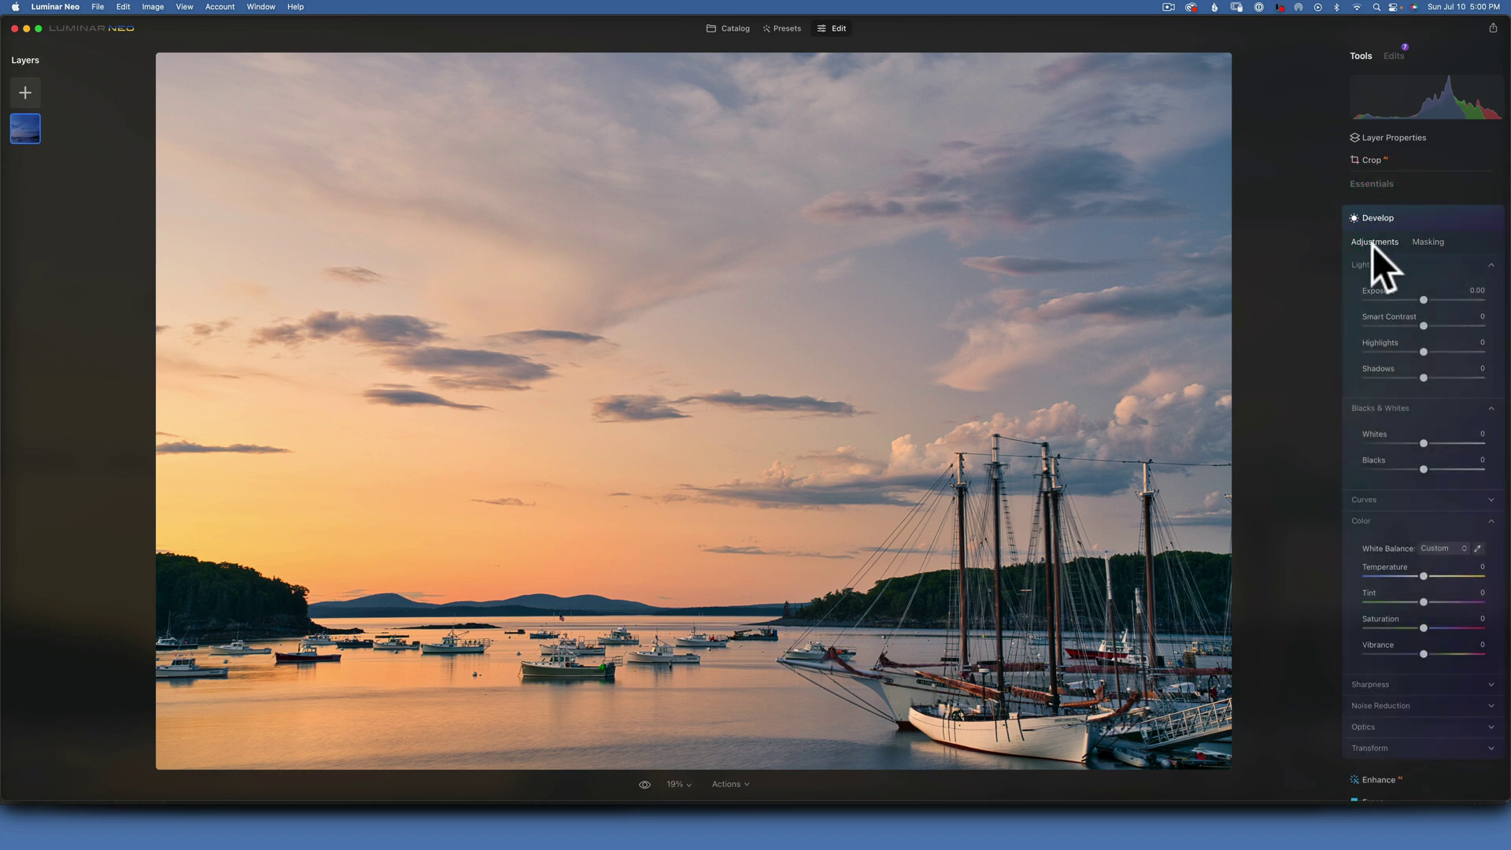
pyautogui.moveTo(1422, 297); pyautogui.dragTo(1418, 296)
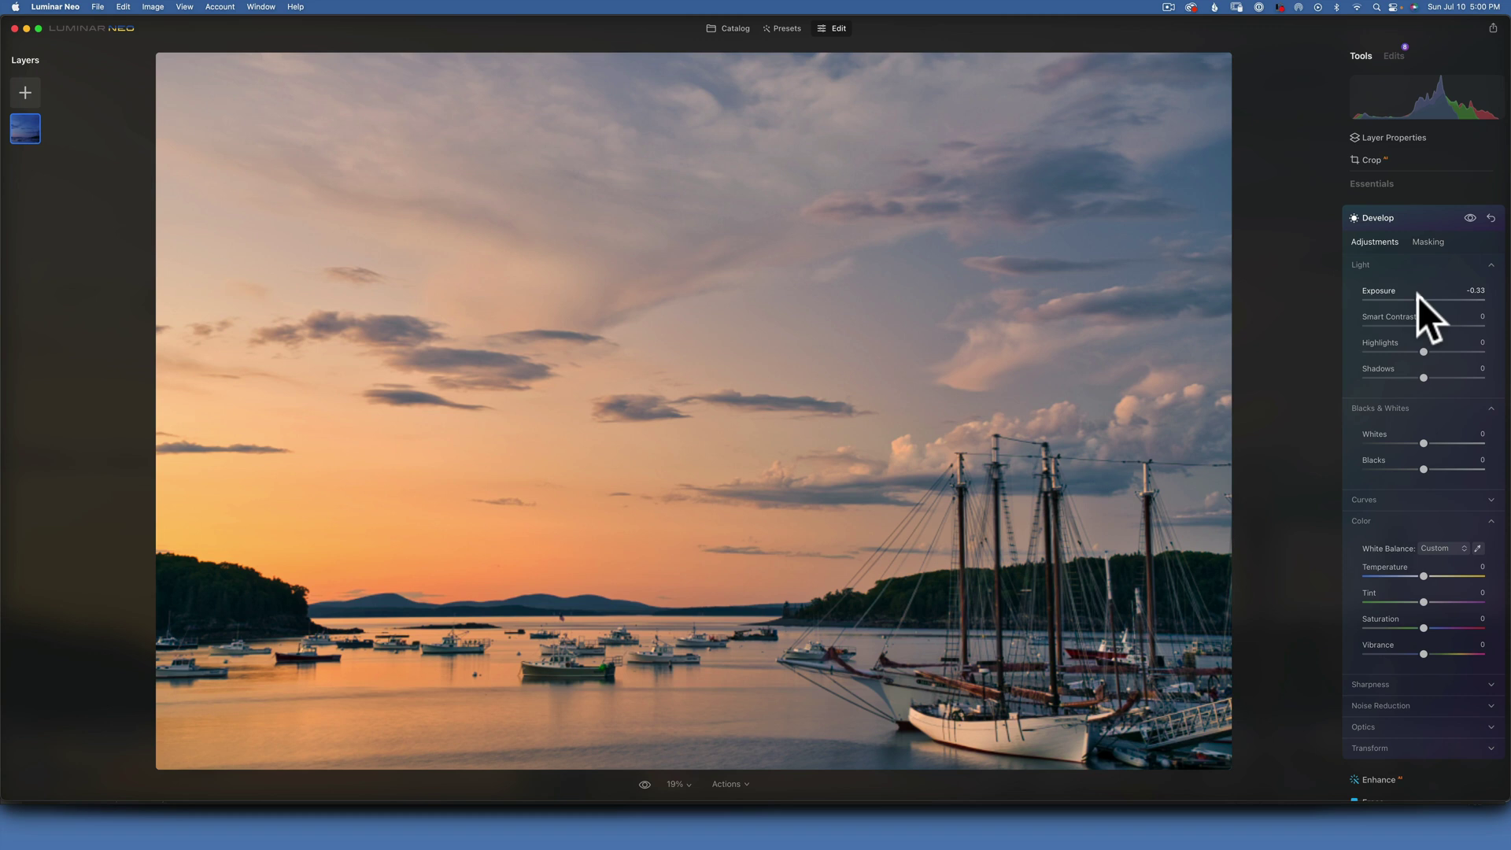
pyautogui.click(1428, 242)
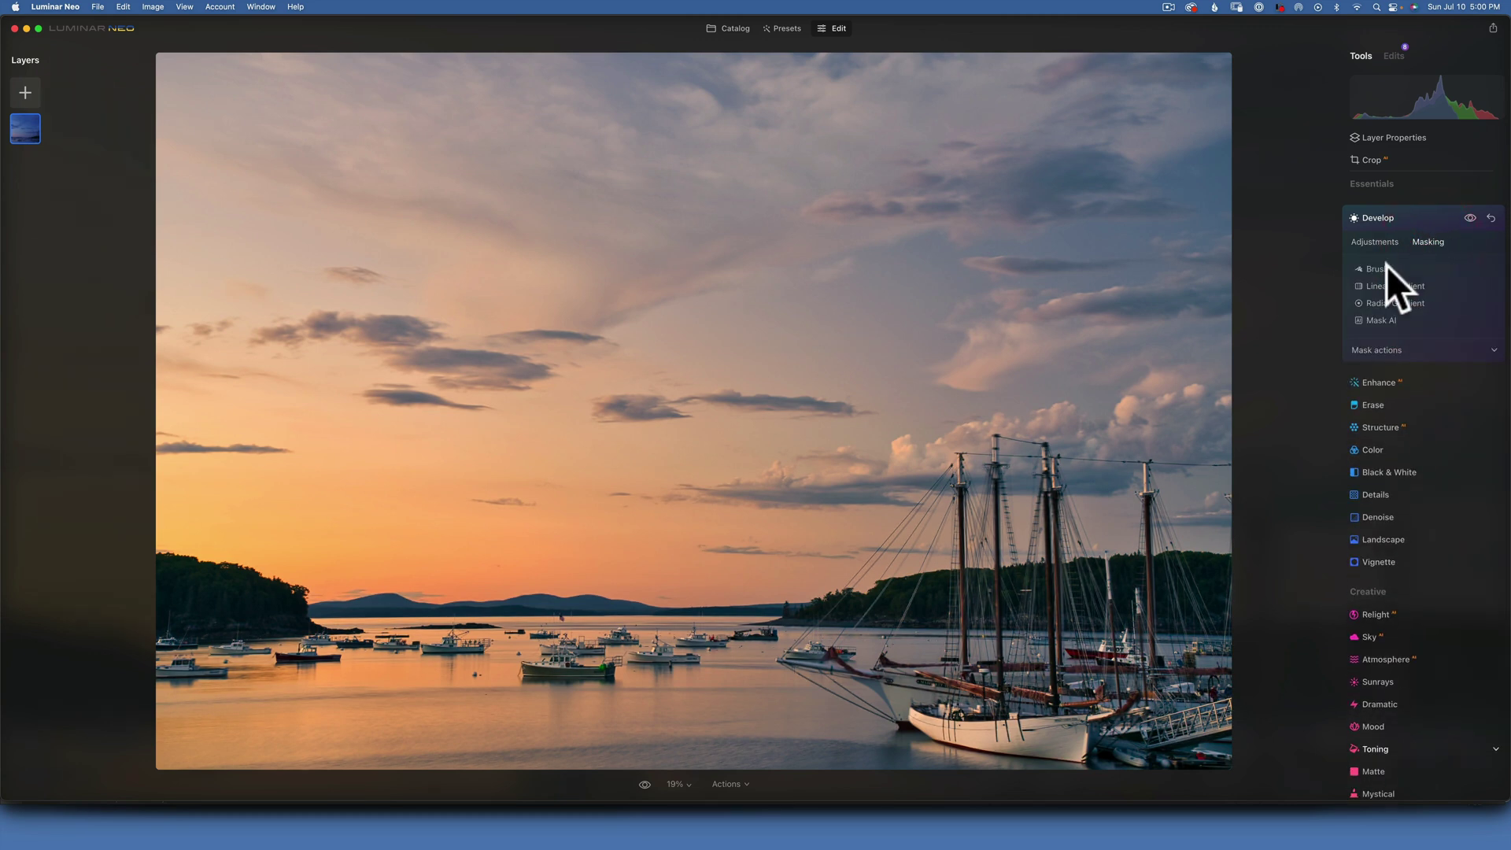
pyautogui.click(1402, 303)
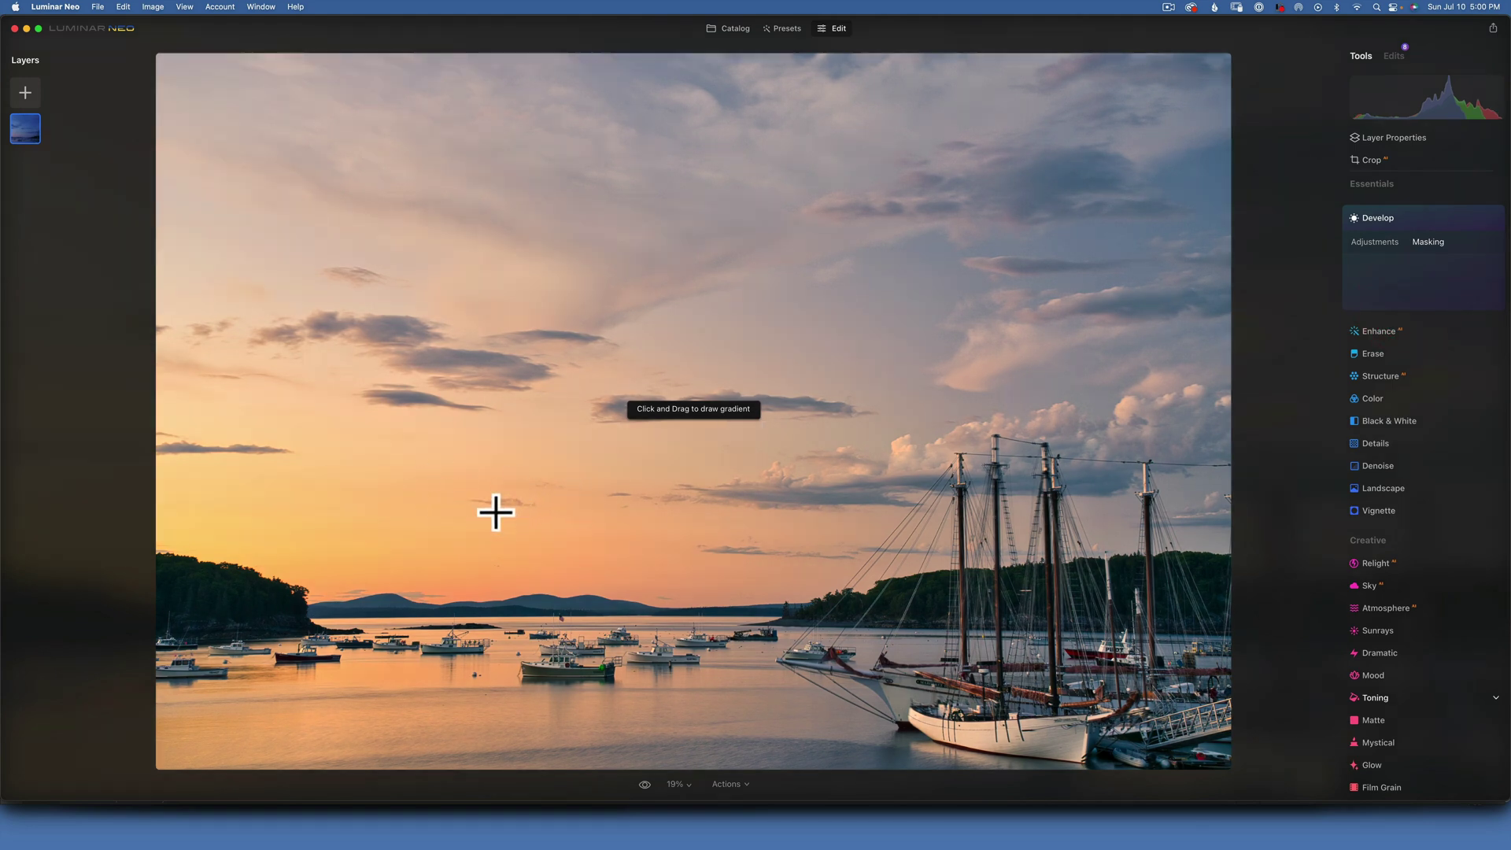
# Draw a wide elliptical mask and move it lower-right over the horizon and harbor
pyautogui.moveTo(489, 509)
pyautogui.mouseDown()
pyautogui.moveTo(692, 516)
pyautogui.moveTo(673, 501)
pyautogui.mouseUp()
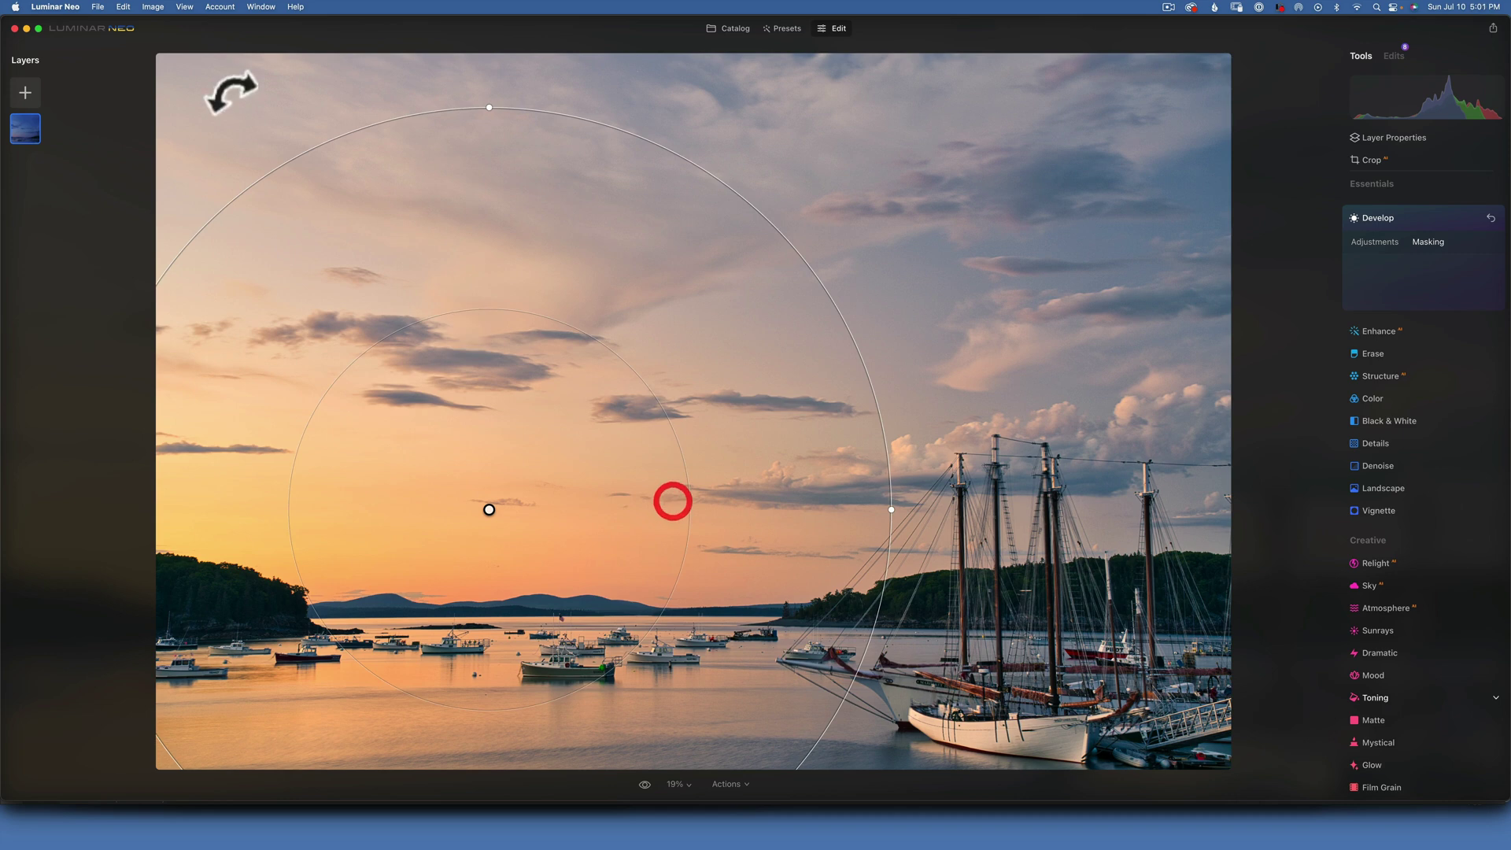
pyautogui.moveTo(488, 108); pyautogui.dragTo(483, 283)
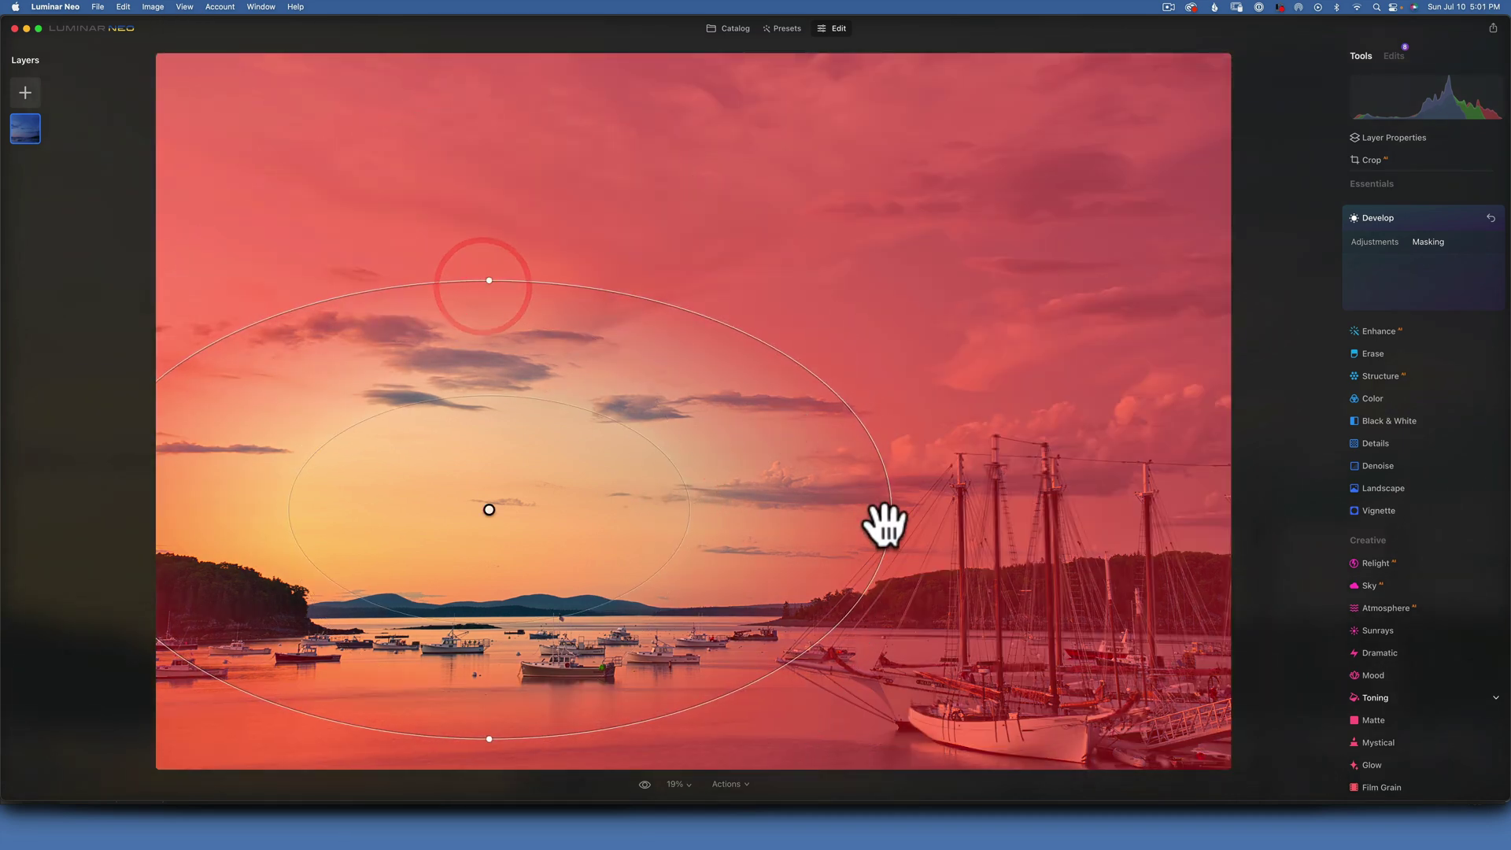
pyautogui.moveTo(886, 508); pyautogui.dragTo(1079, 527)
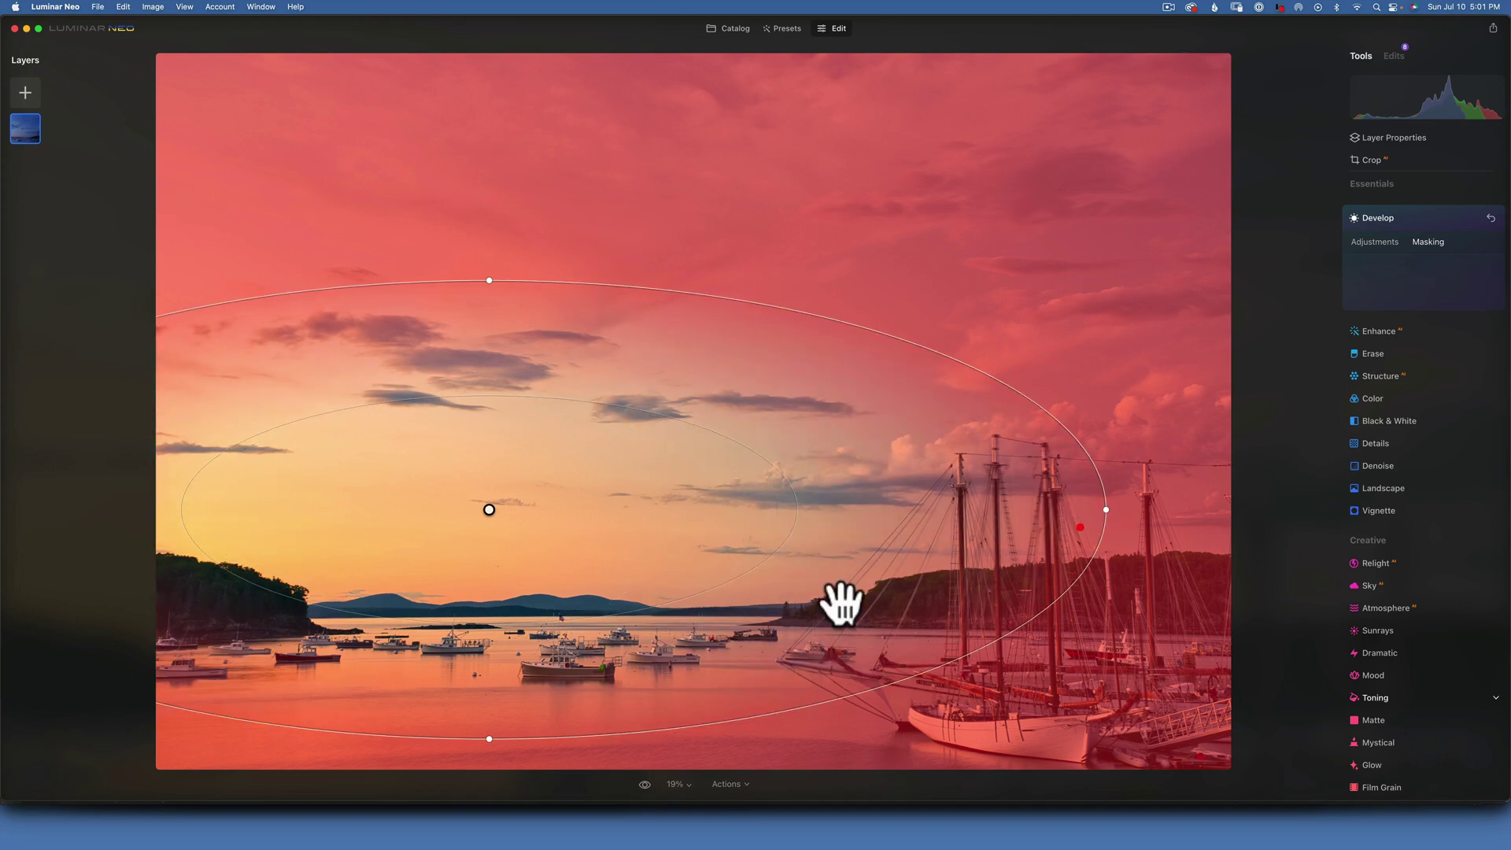
pyautogui.moveTo(488, 737); pyautogui.dragTo(503, 769)
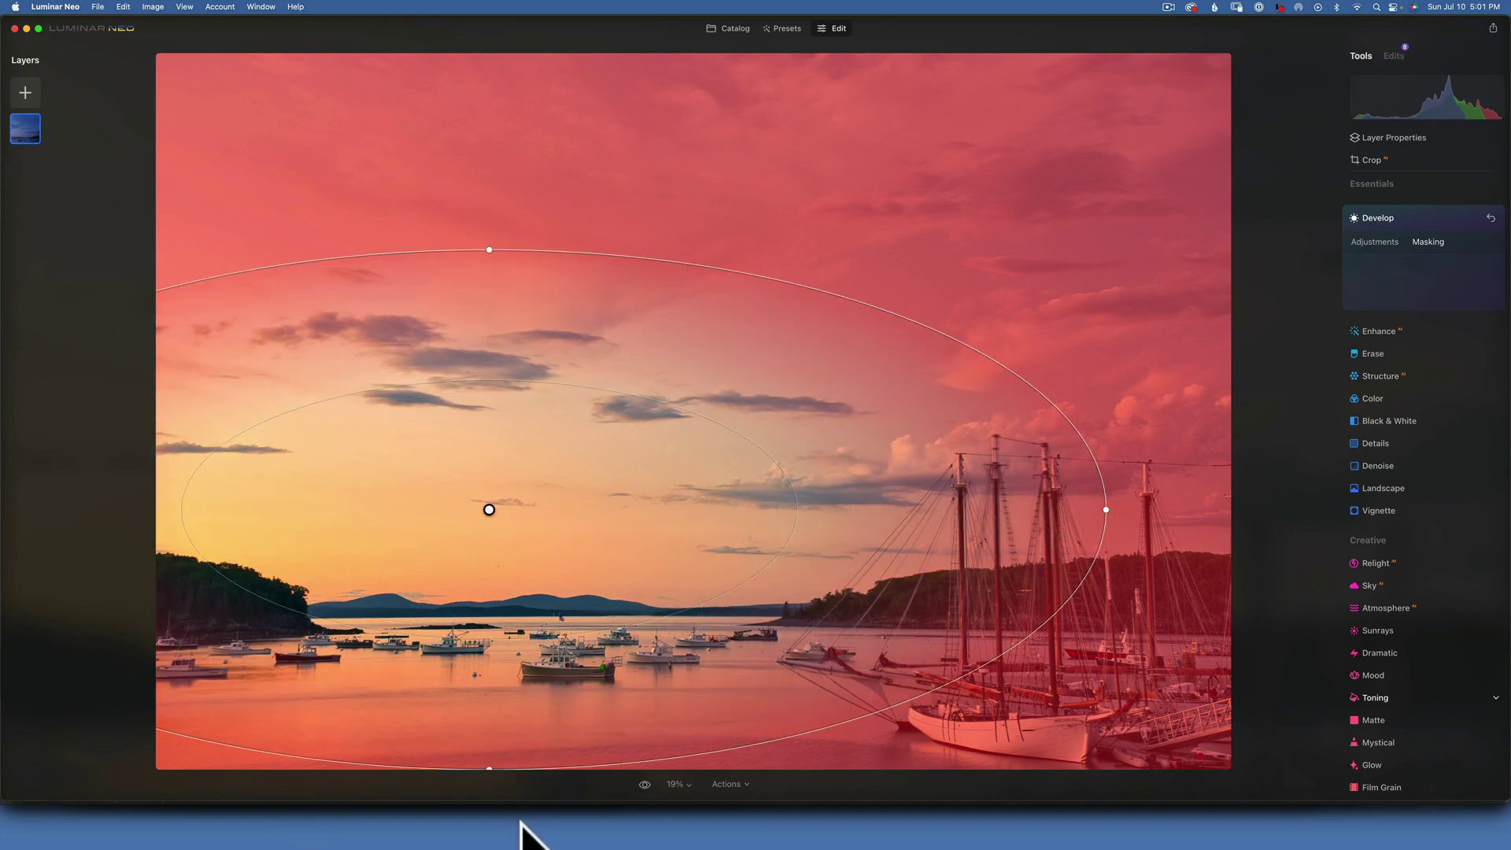
pyautogui.moveTo(591, 527); pyautogui.dragTo(658, 621)
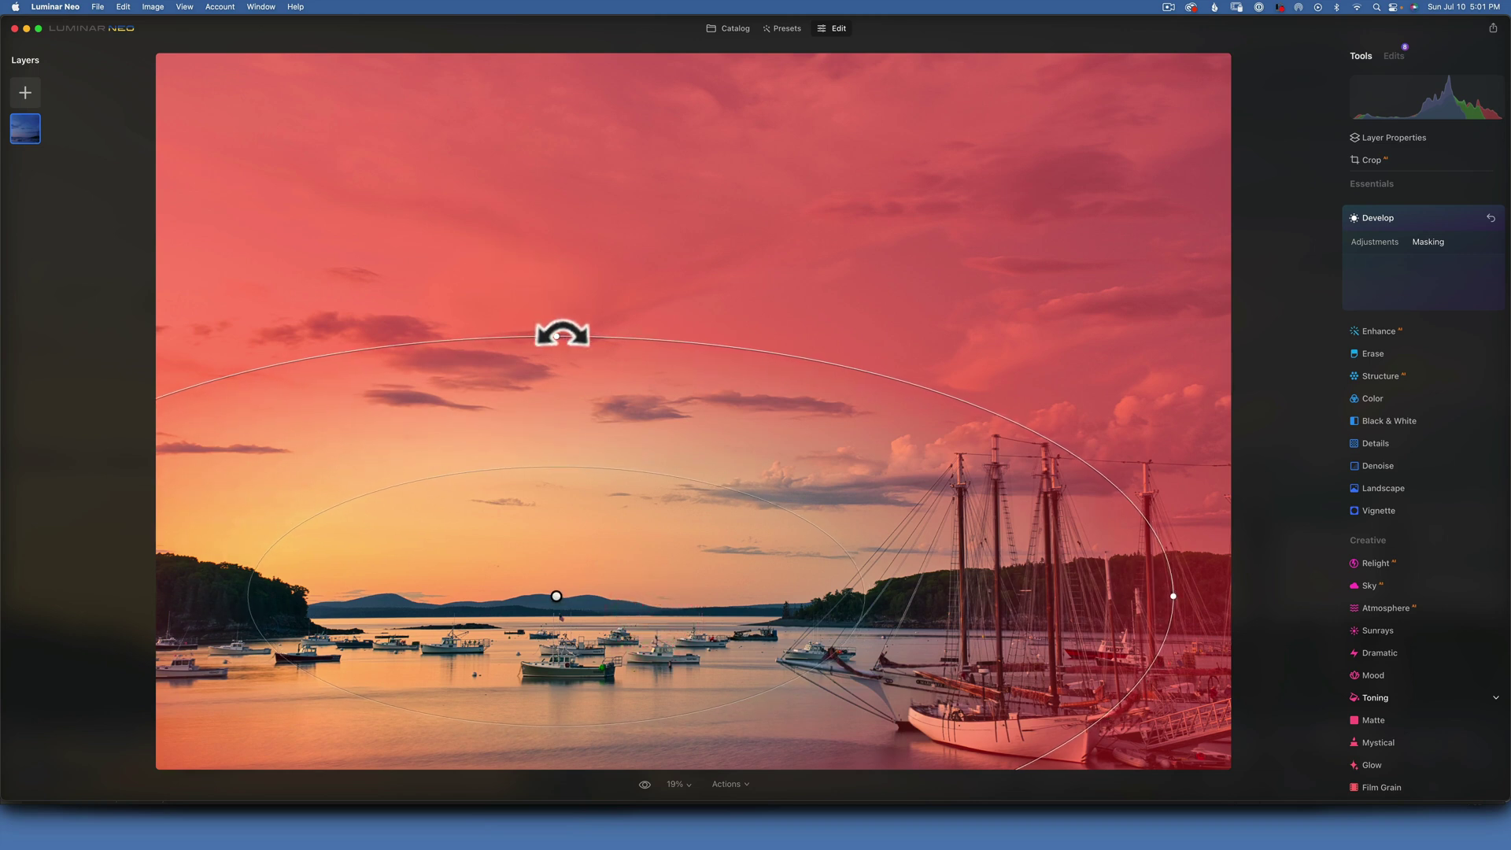
pyautogui.moveTo(557, 329); pyautogui.dragTo(557, 296)
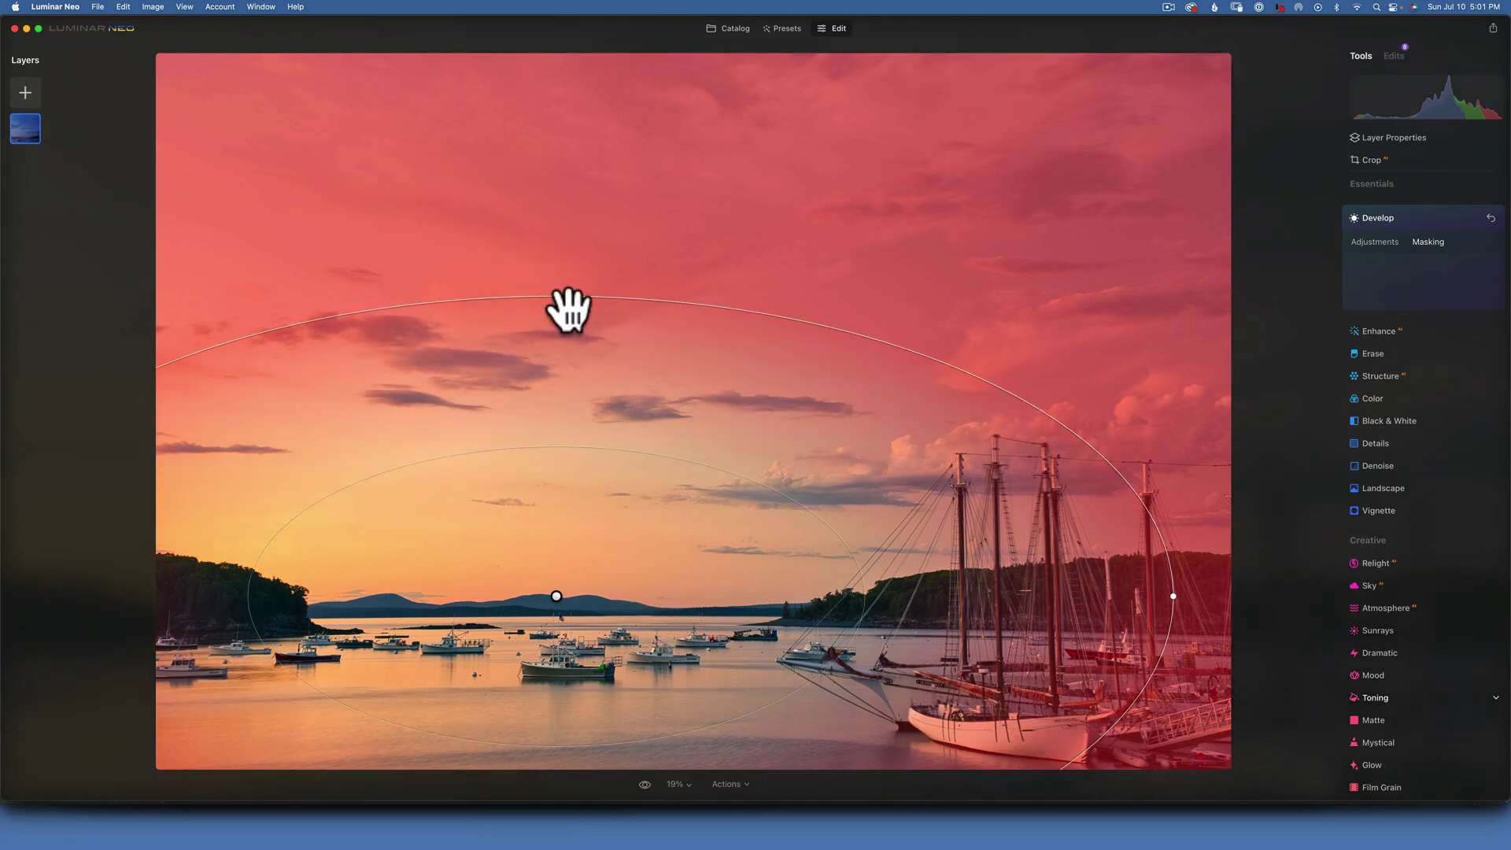
pyautogui.click(1092, 594)
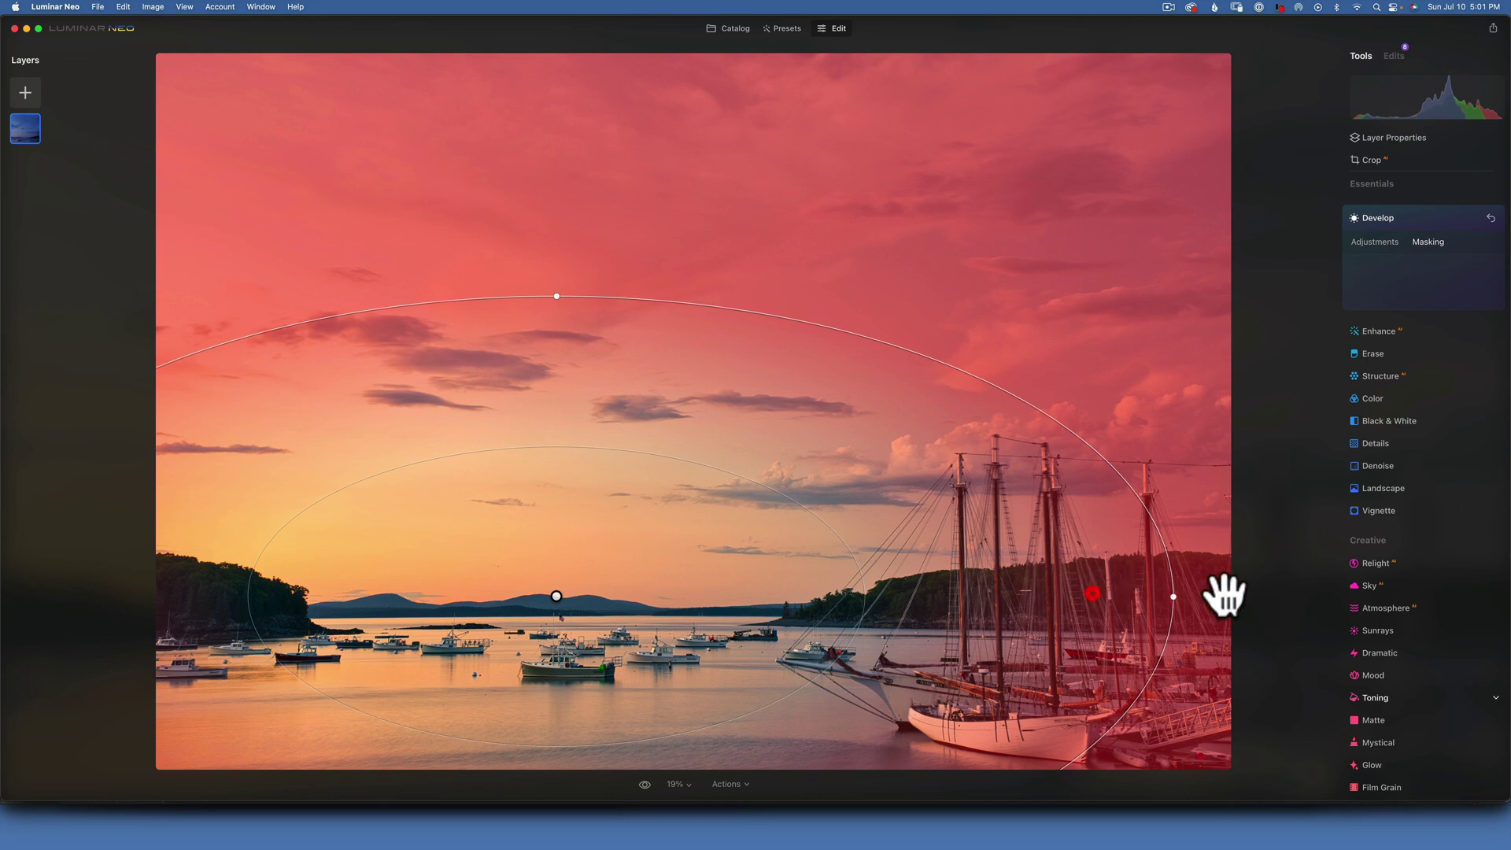
pyautogui.moveTo(1173, 596); pyautogui.dragTo(1230, 594)
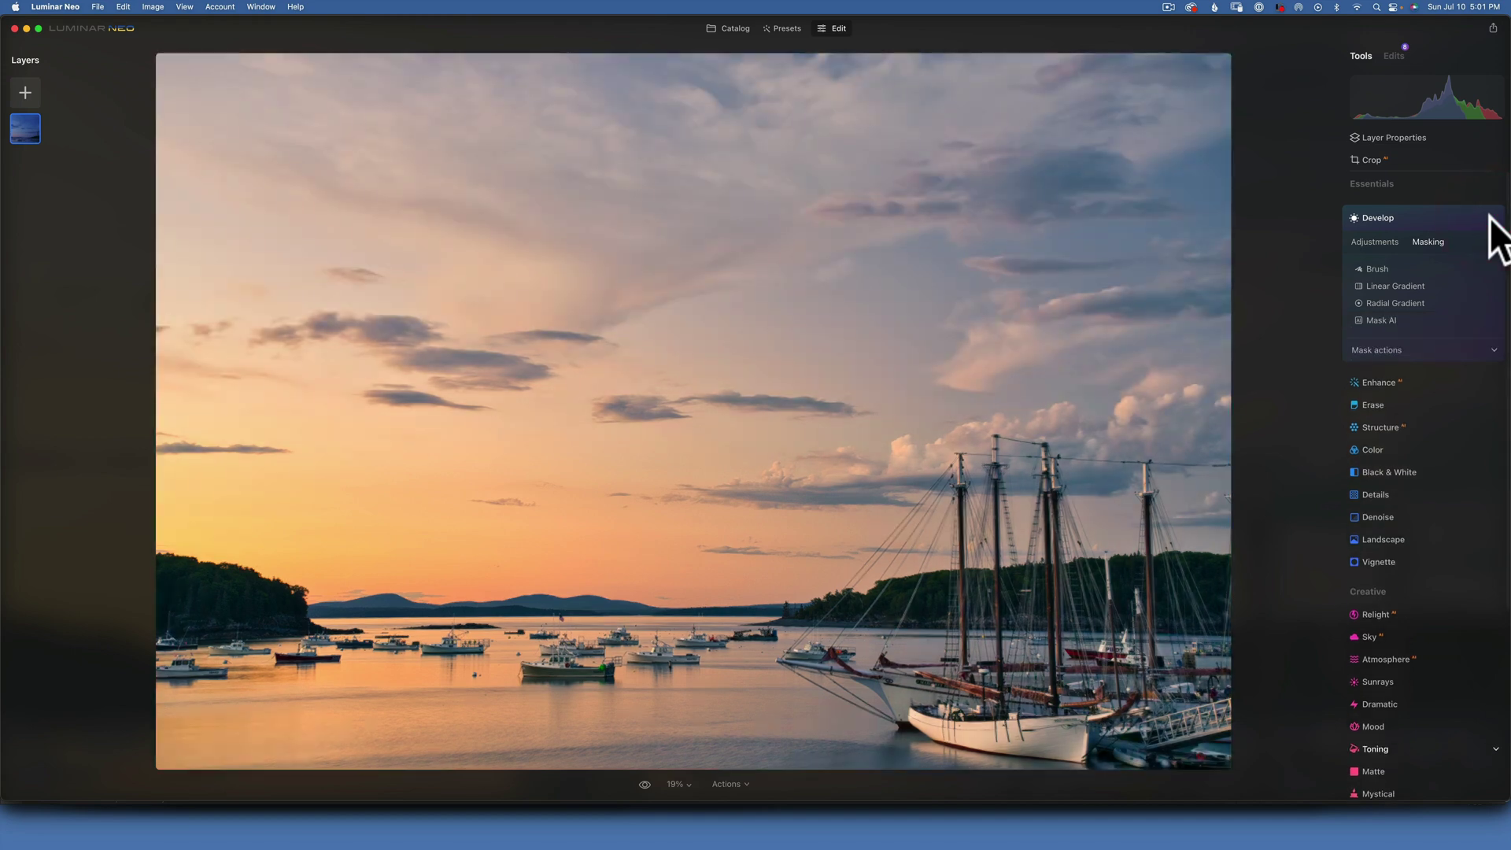
# Lower the Develop exposure to -0.42
pyautogui.click(1377, 242)
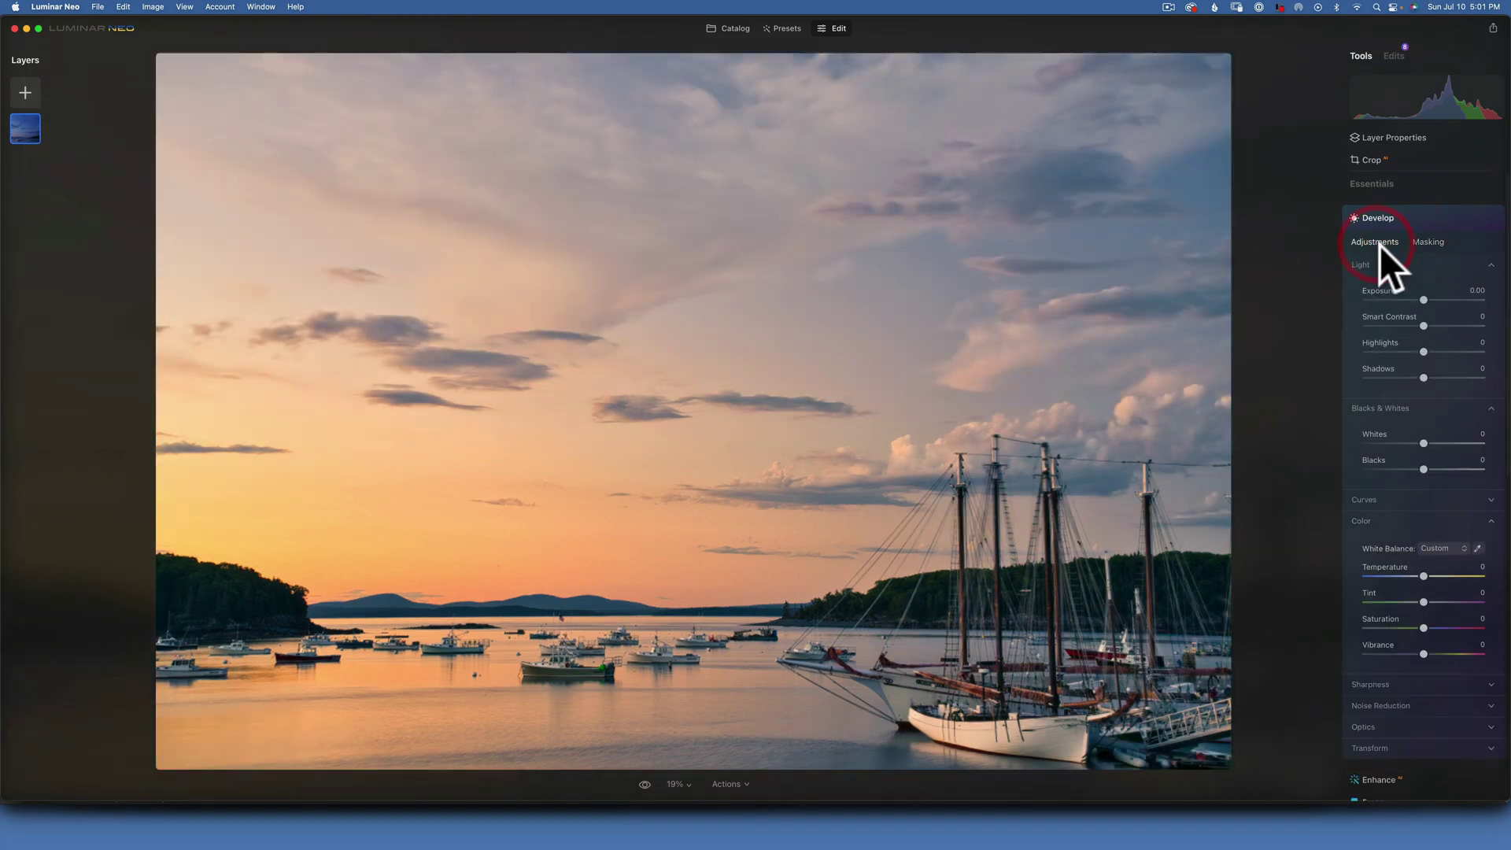
pyautogui.click(1421, 298)
pyautogui.moveTo(1421, 298); pyautogui.dragTo(1414, 282)
# Paint a Size 400 brush mask across the upper sky
pyautogui.click(1432, 241)
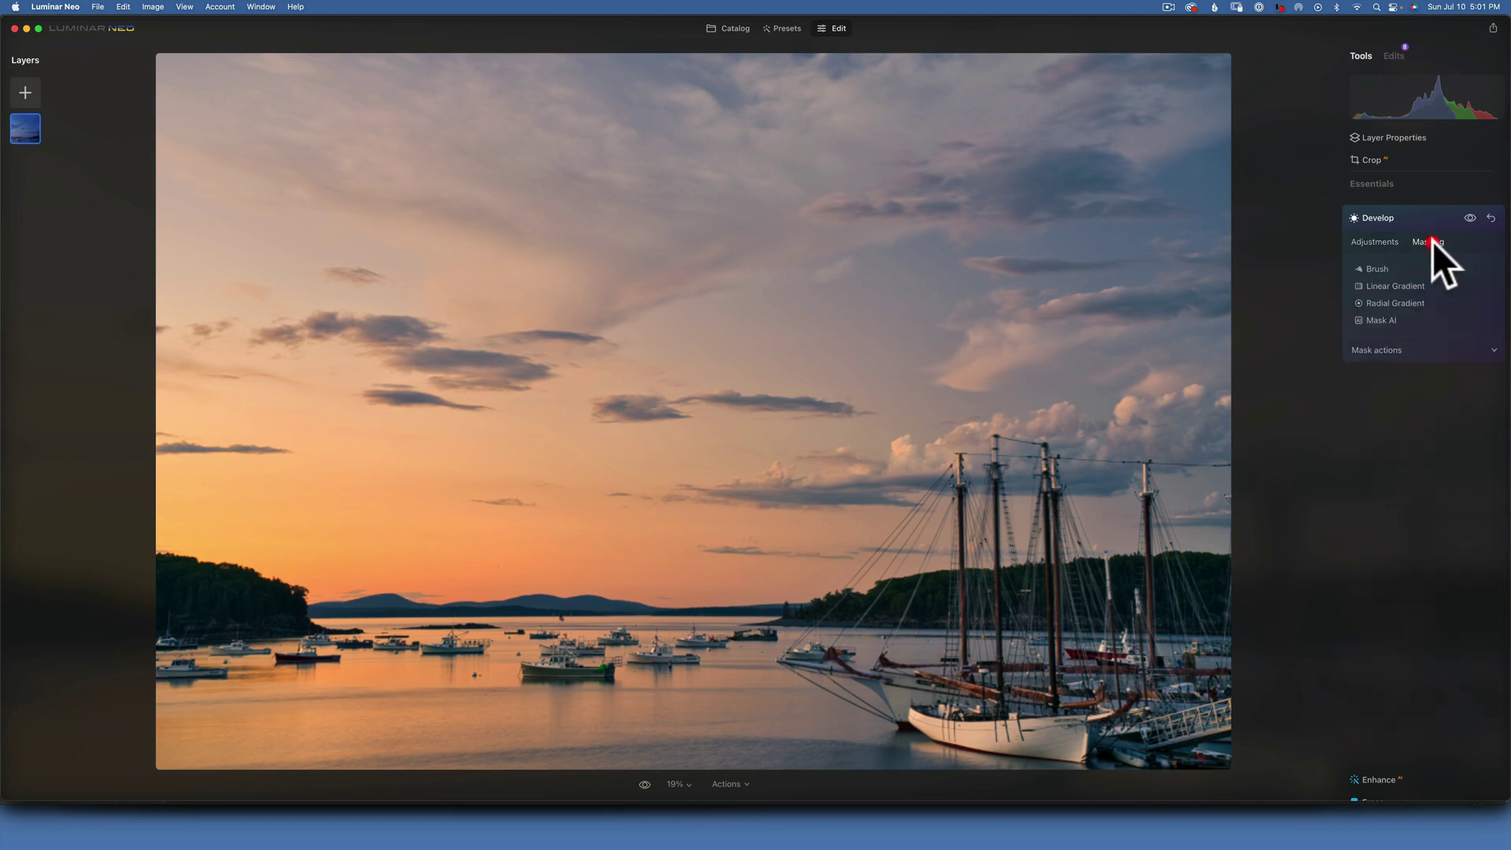
pyautogui.click(1377, 270)
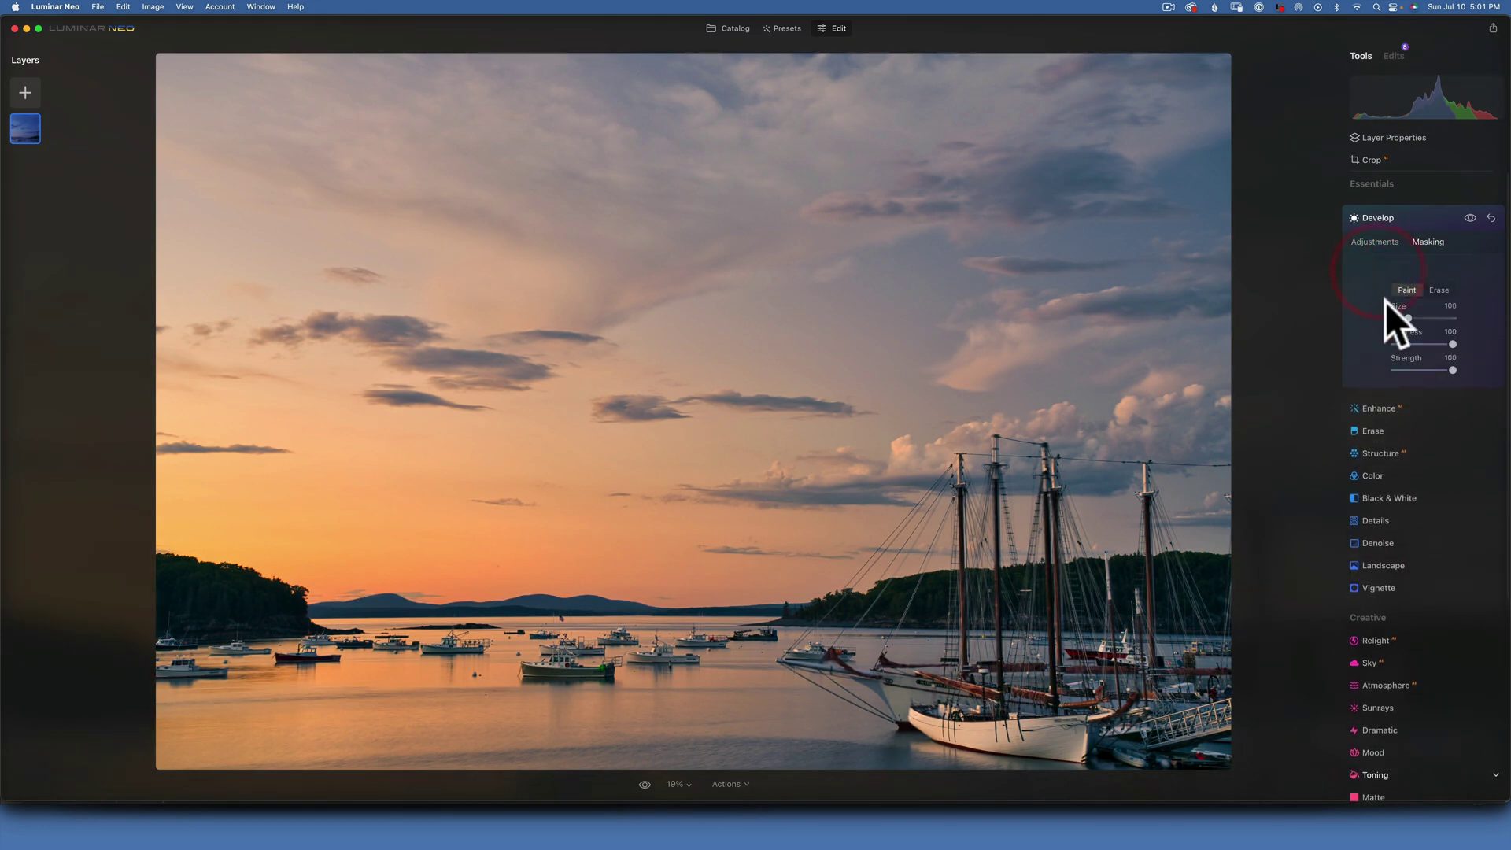
pyautogui.moveTo(1408, 318); pyautogui.dragTo(1502, 330)
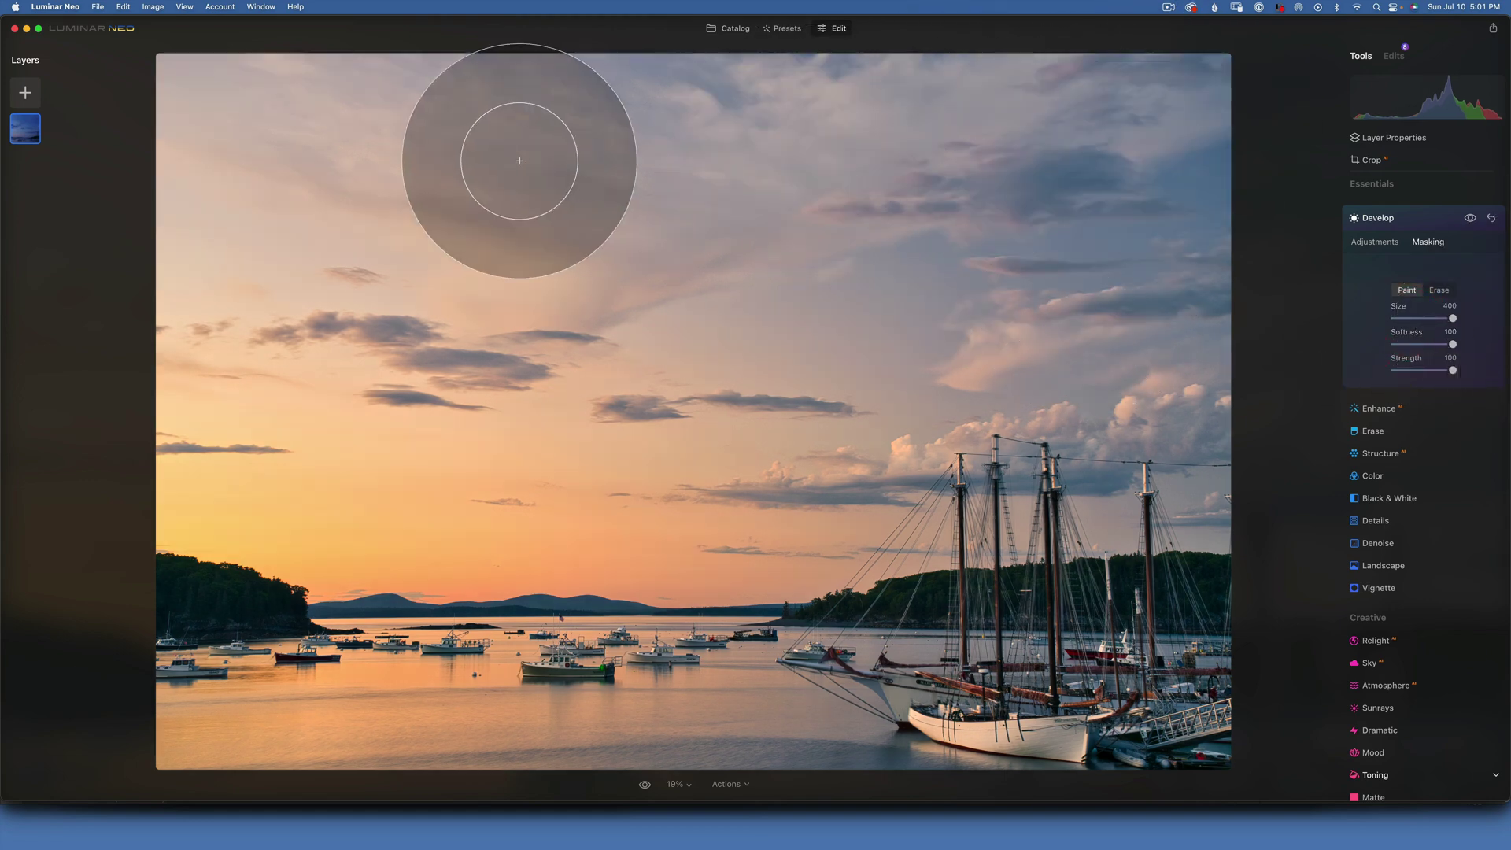
pyautogui.moveTo(221, 118)
pyautogui.mouseDown()
pyautogui.moveTo(197, 93)
pyautogui.moveTo(615, 163)
pyautogui.moveTo(1183, 123)
pyautogui.moveTo(1233, 250)
pyautogui.moveTo(1177, 324)
pyautogui.moveTo(1238, 433)
pyautogui.moveTo(1231, 415)
pyautogui.moveTo(1206, 425)
pyautogui.moveTo(1239, 465)
pyautogui.moveTo(1199, 437)
pyautogui.moveTo(1067, 187)
pyautogui.moveTo(1189, 118)
pyautogui.moveTo(565, 142)
pyautogui.moveTo(300, 114)
pyautogui.moveTo(203, 71)
pyautogui.mouseUp()
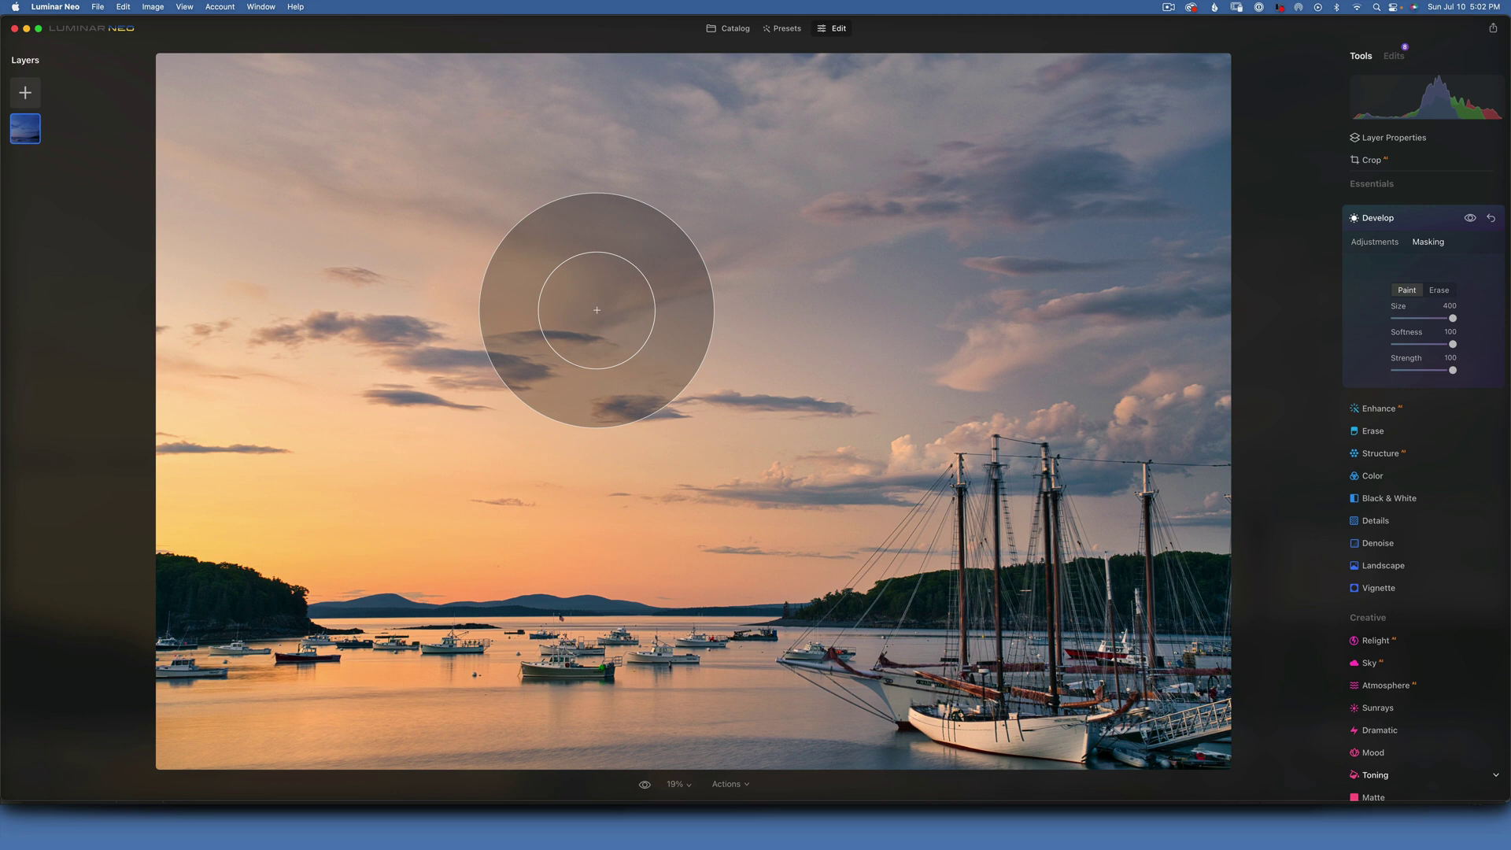
# Erase the brush mask from a band across the middle sky
pyautogui.click(1371, 243)
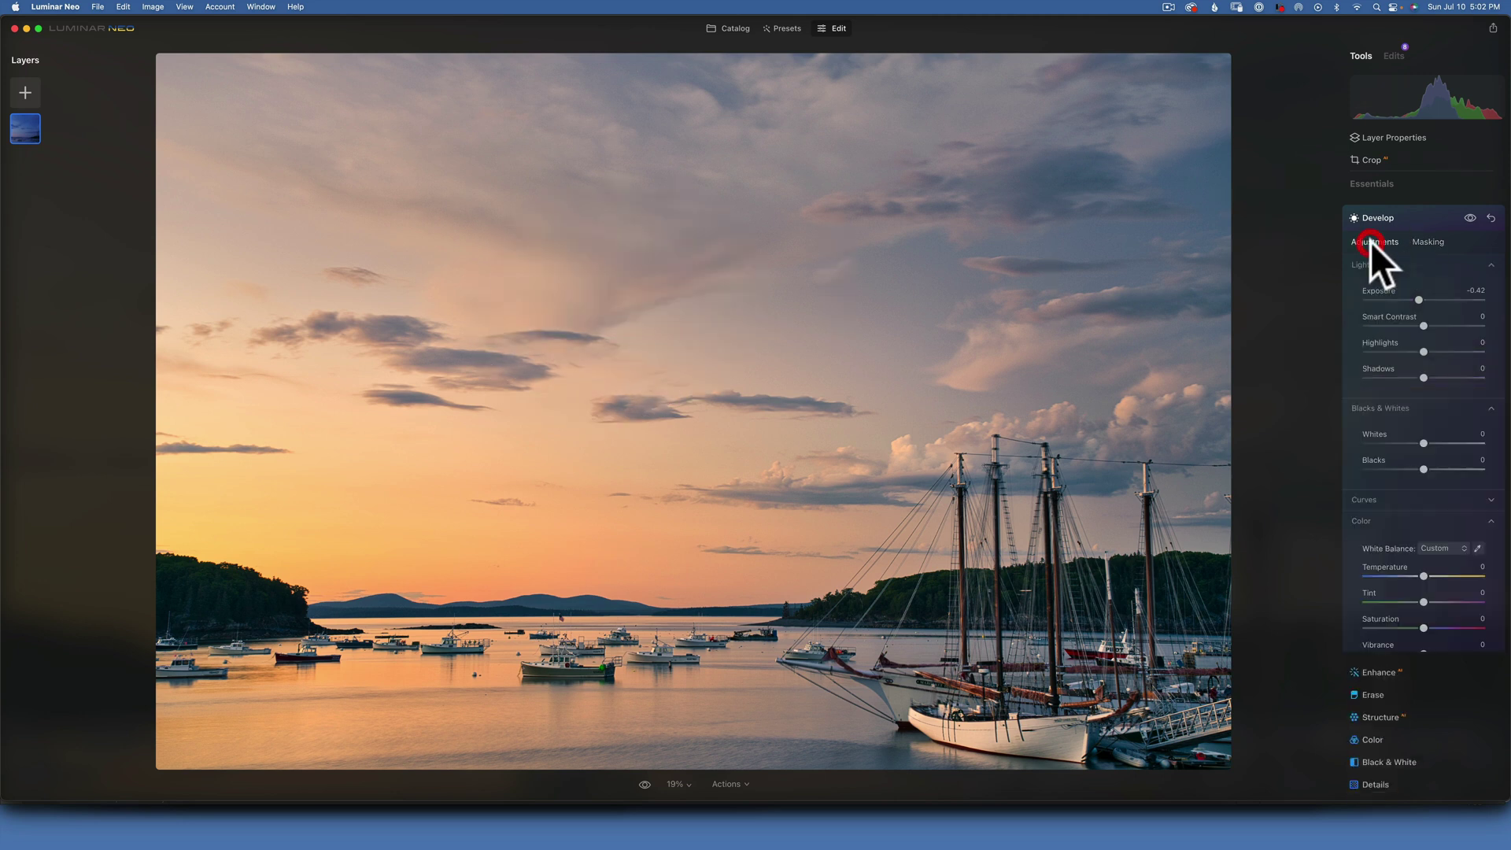
pyautogui.click(1428, 242)
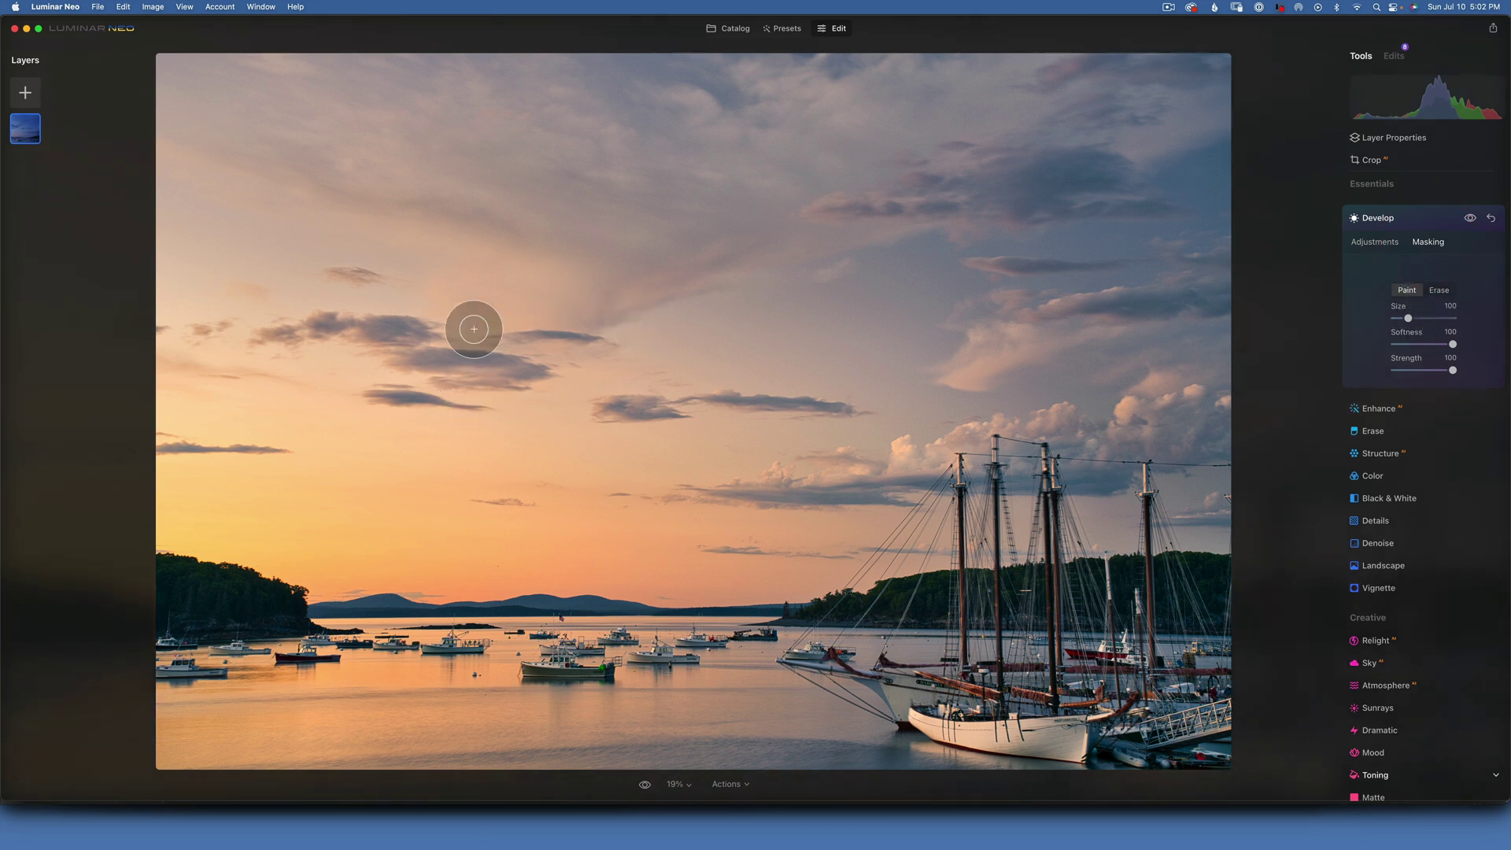
pyautogui.press('x')
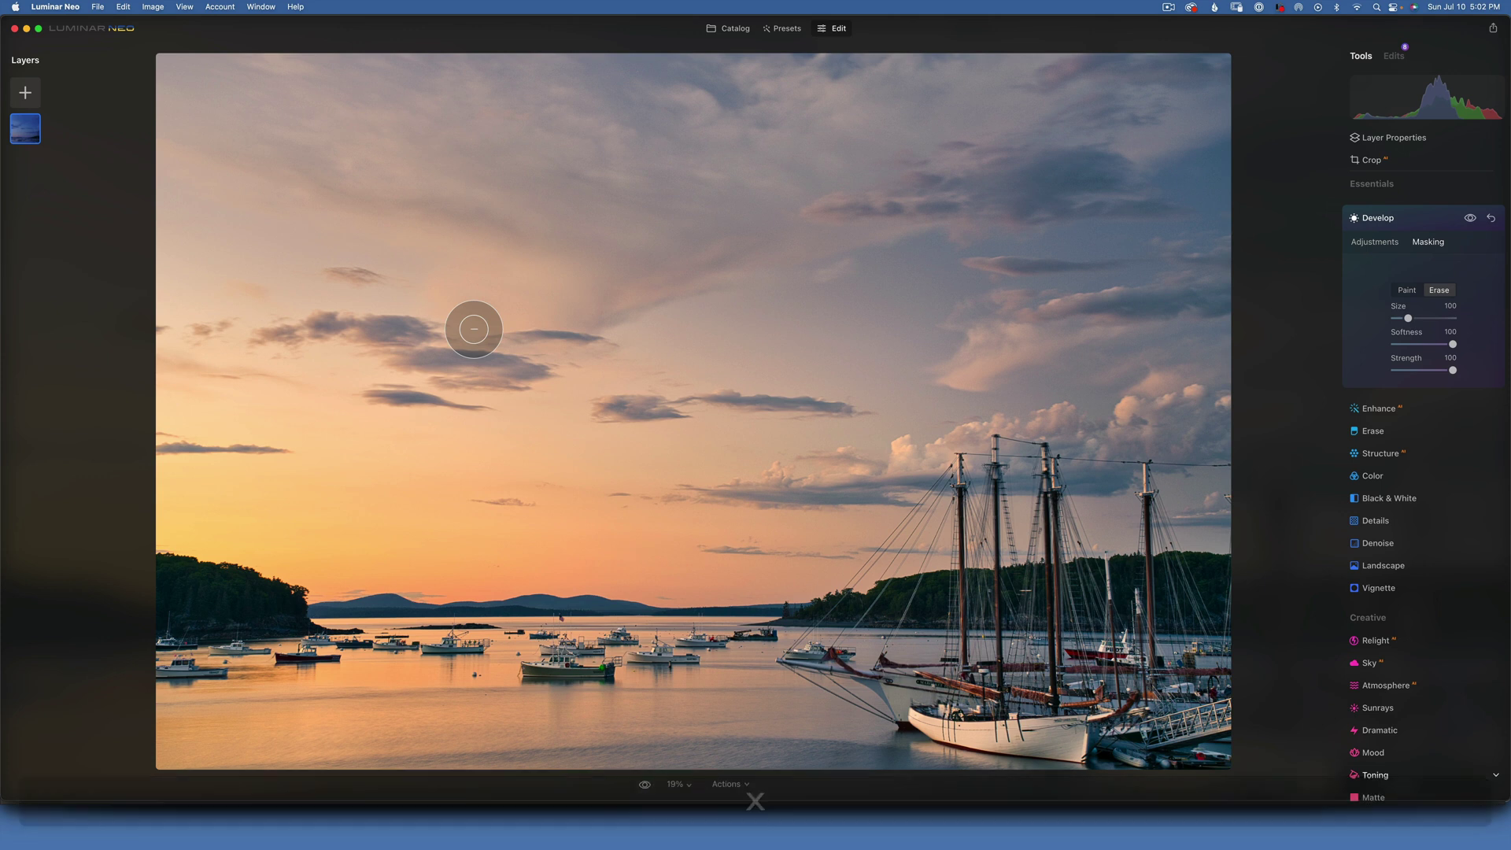
pyautogui.press(']')
pyautogui.press(']')
pyautogui.press(']')
pyautogui.press(']')
pyautogui.press(']')
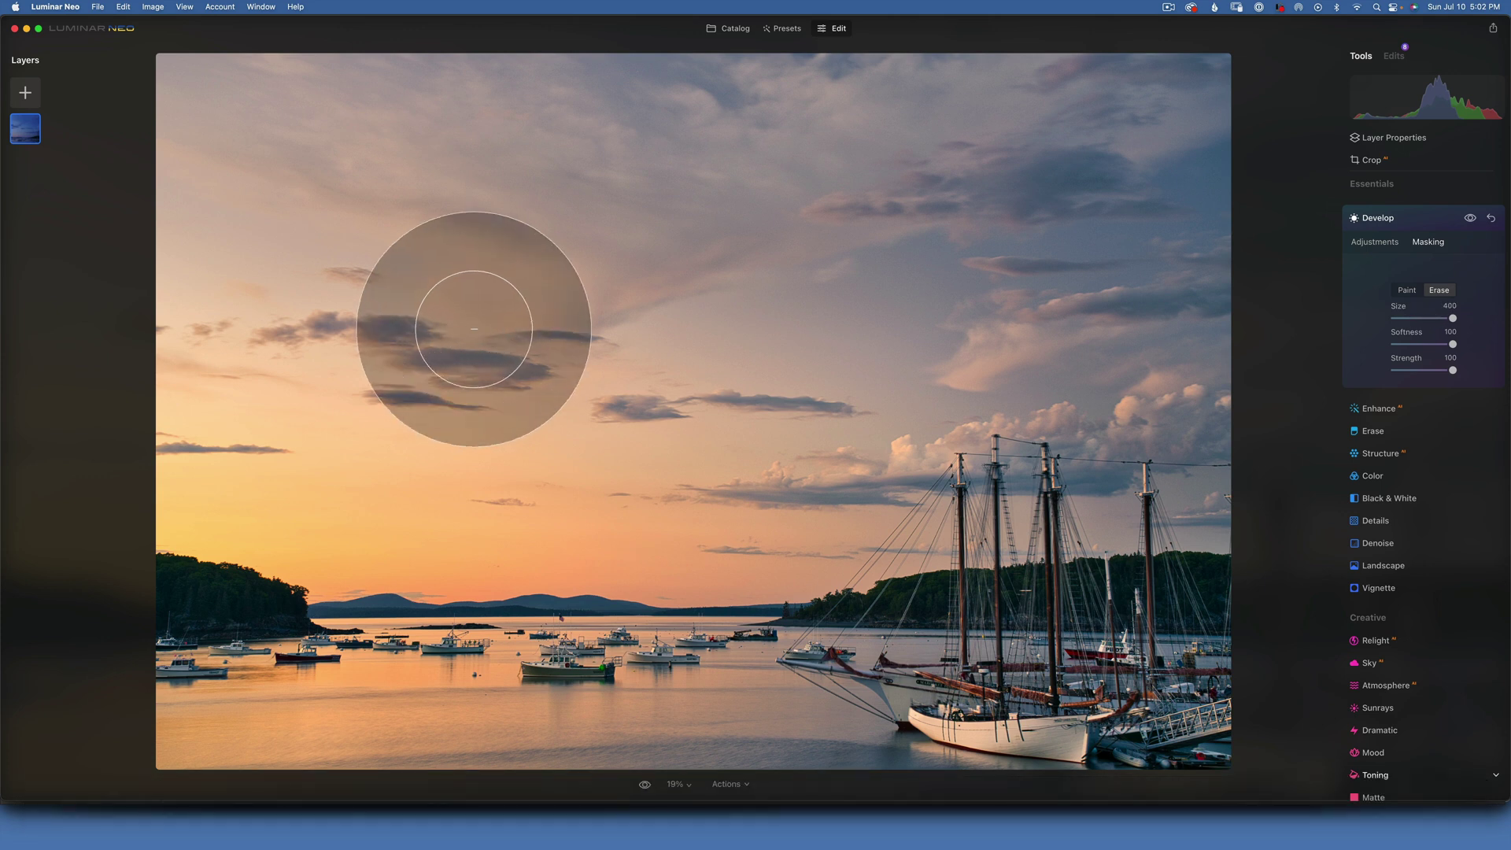
pyautogui.moveTo(557, 333)
pyautogui.mouseDown()
pyautogui.moveTo(438, 326)
pyautogui.moveTo(666, 339)
pyautogui.moveTo(582, 313)
pyautogui.moveTo(374, 293)
pyautogui.moveTo(345, 333)
pyautogui.moveTo(473, 321)
pyautogui.moveTo(687, 325)
pyautogui.moveTo(697, 339)
pyautogui.moveTo(315, 285)
pyautogui.moveTo(701, 364)
pyautogui.mouseUp()
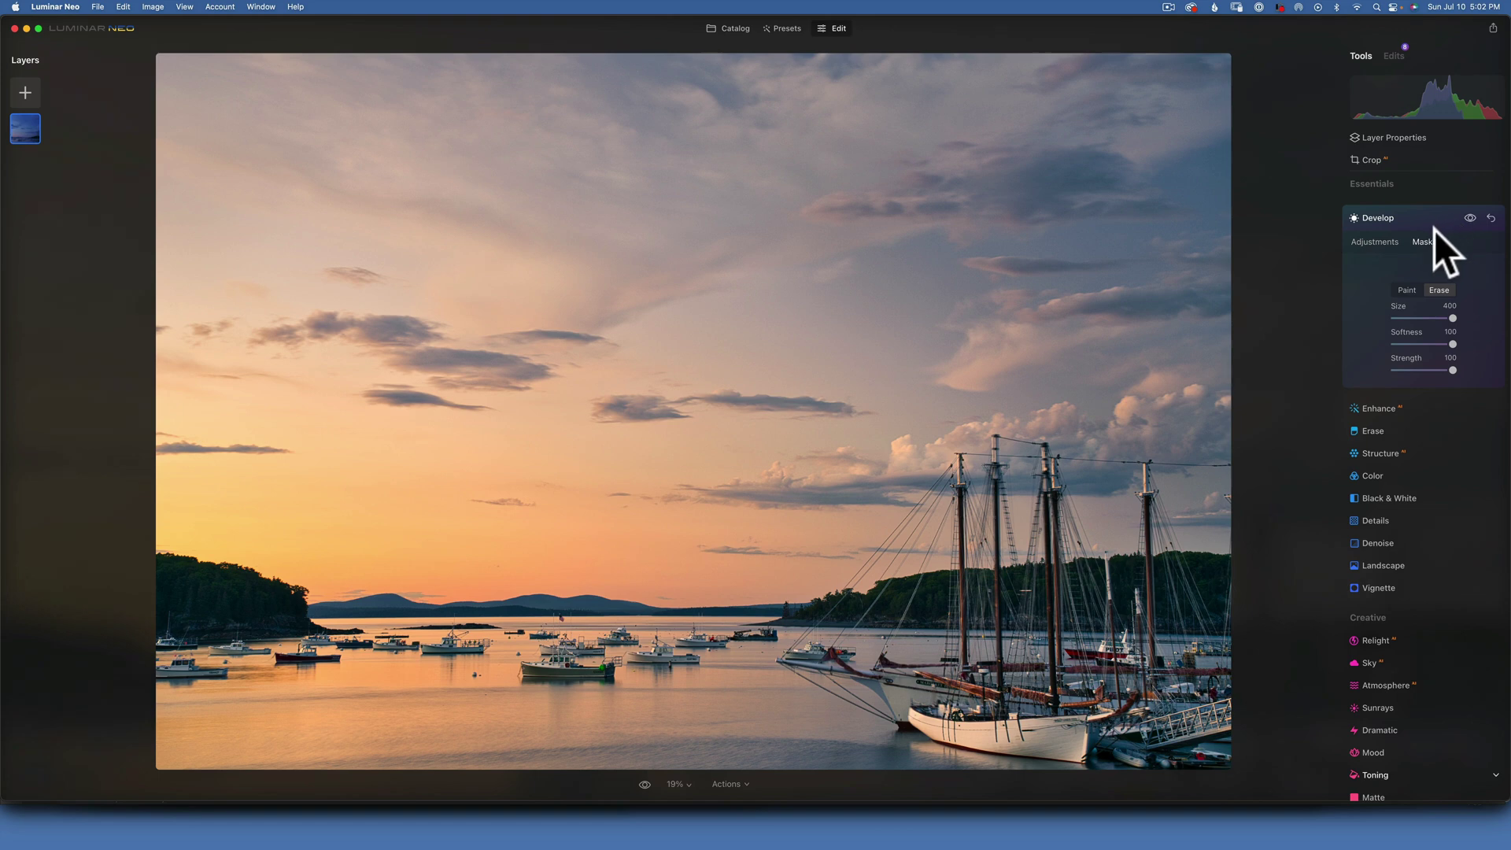
# Toggle the Develop adjustments to compare, then collapse the Develop tool
pyautogui.click(1469, 218)
pyautogui.click(1470, 216)
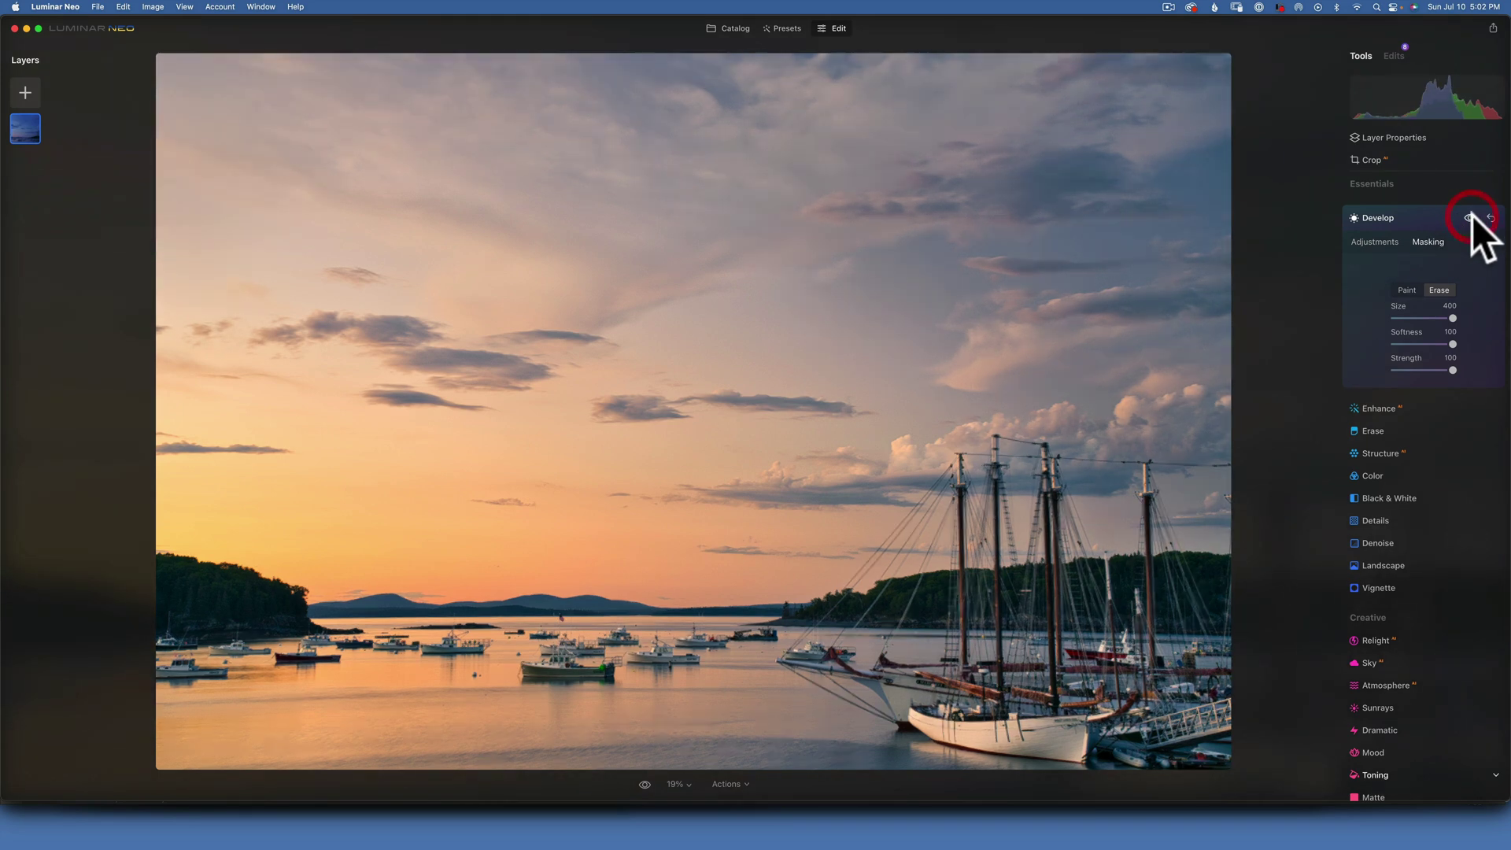
pyautogui.click(1470, 216)
pyautogui.click(1471, 215)
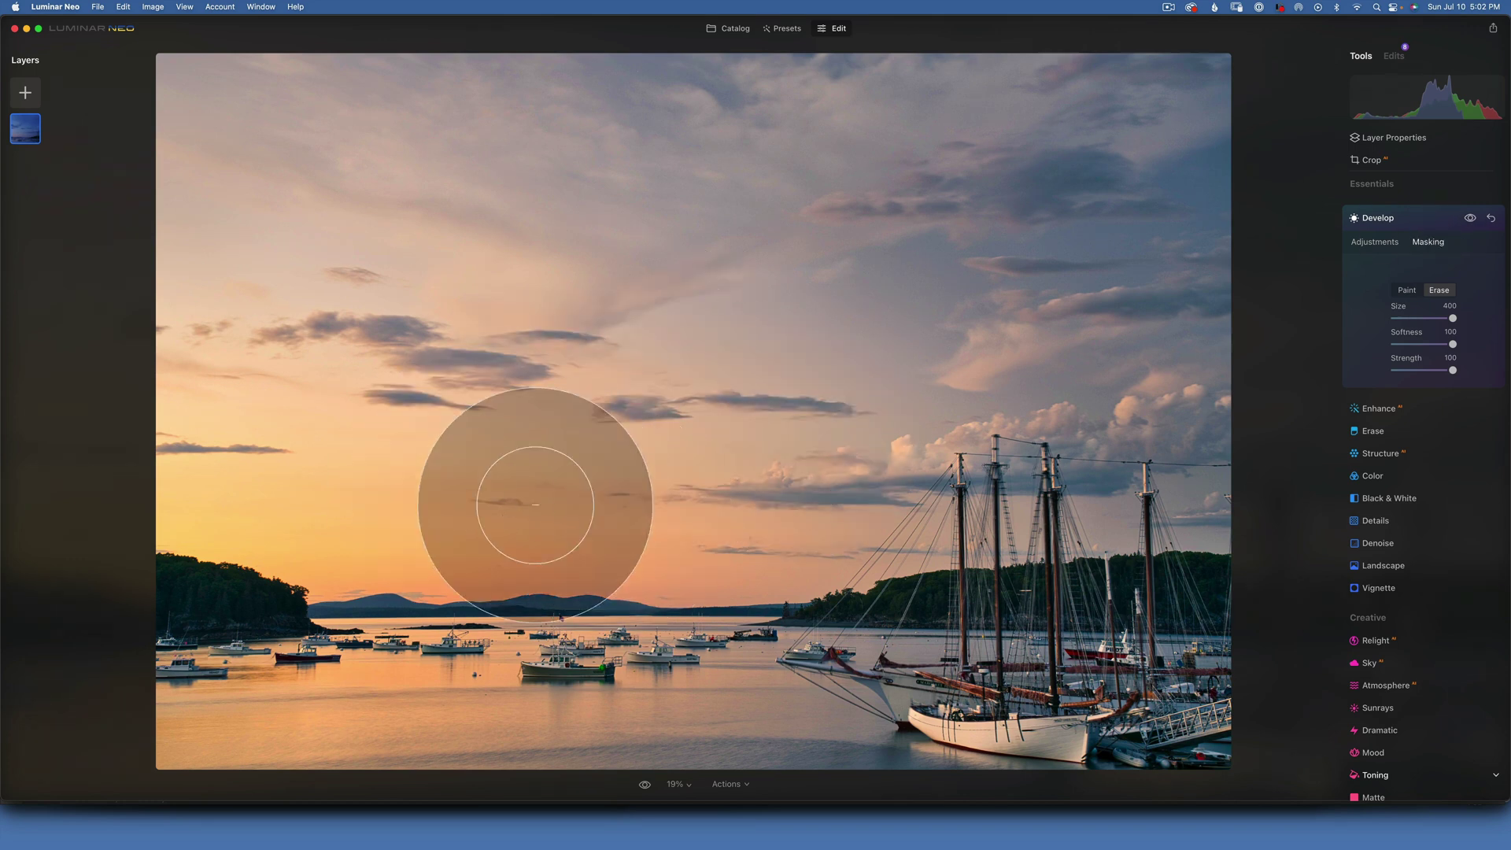
pyautogui.click(1381, 216)
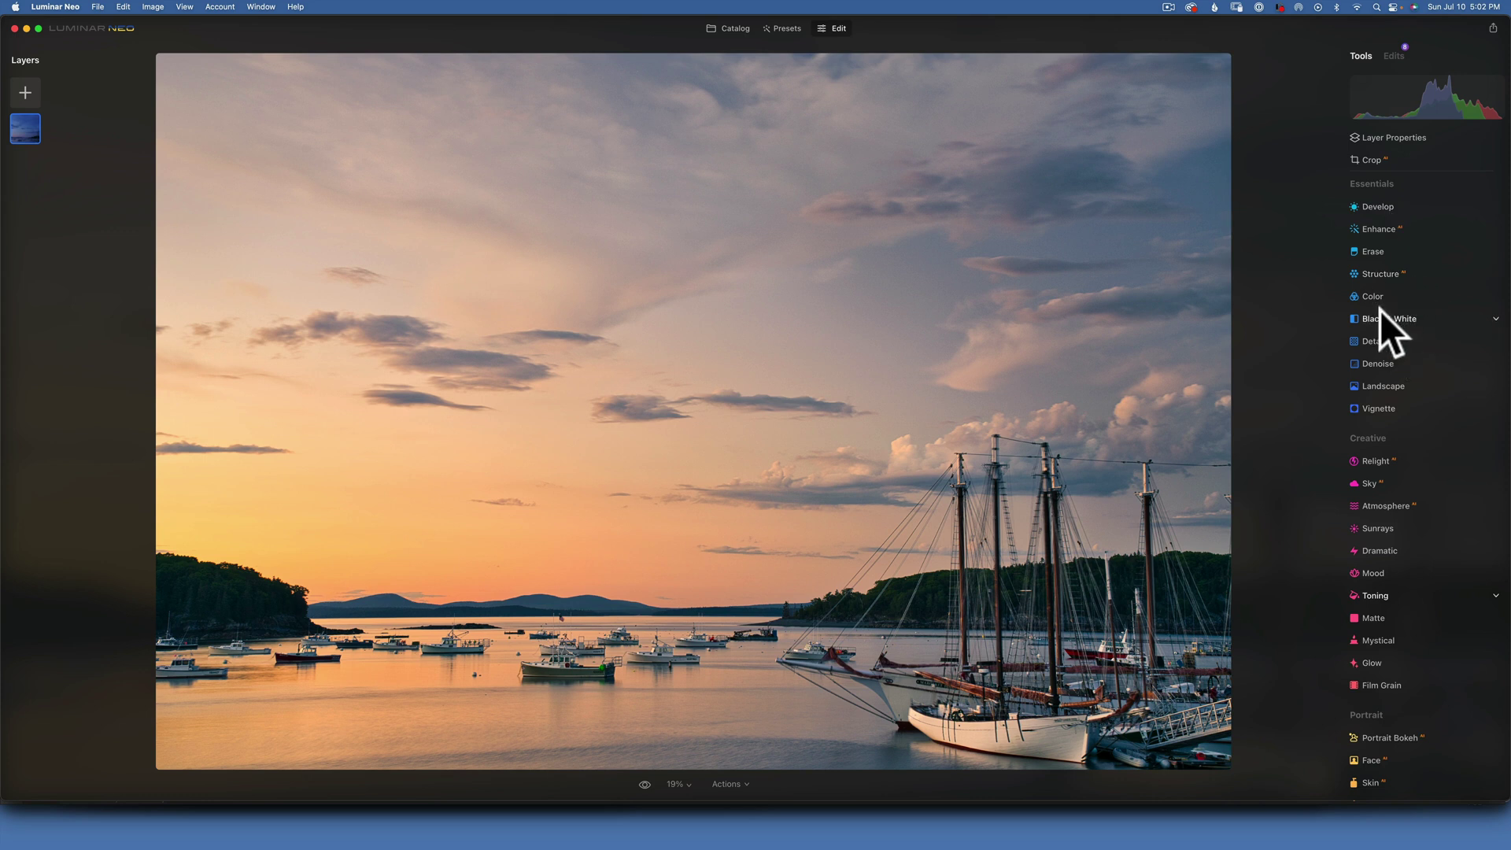
# Set the Develop Whites to 10 and Blacks to -2
pyautogui.click(1373, 207)
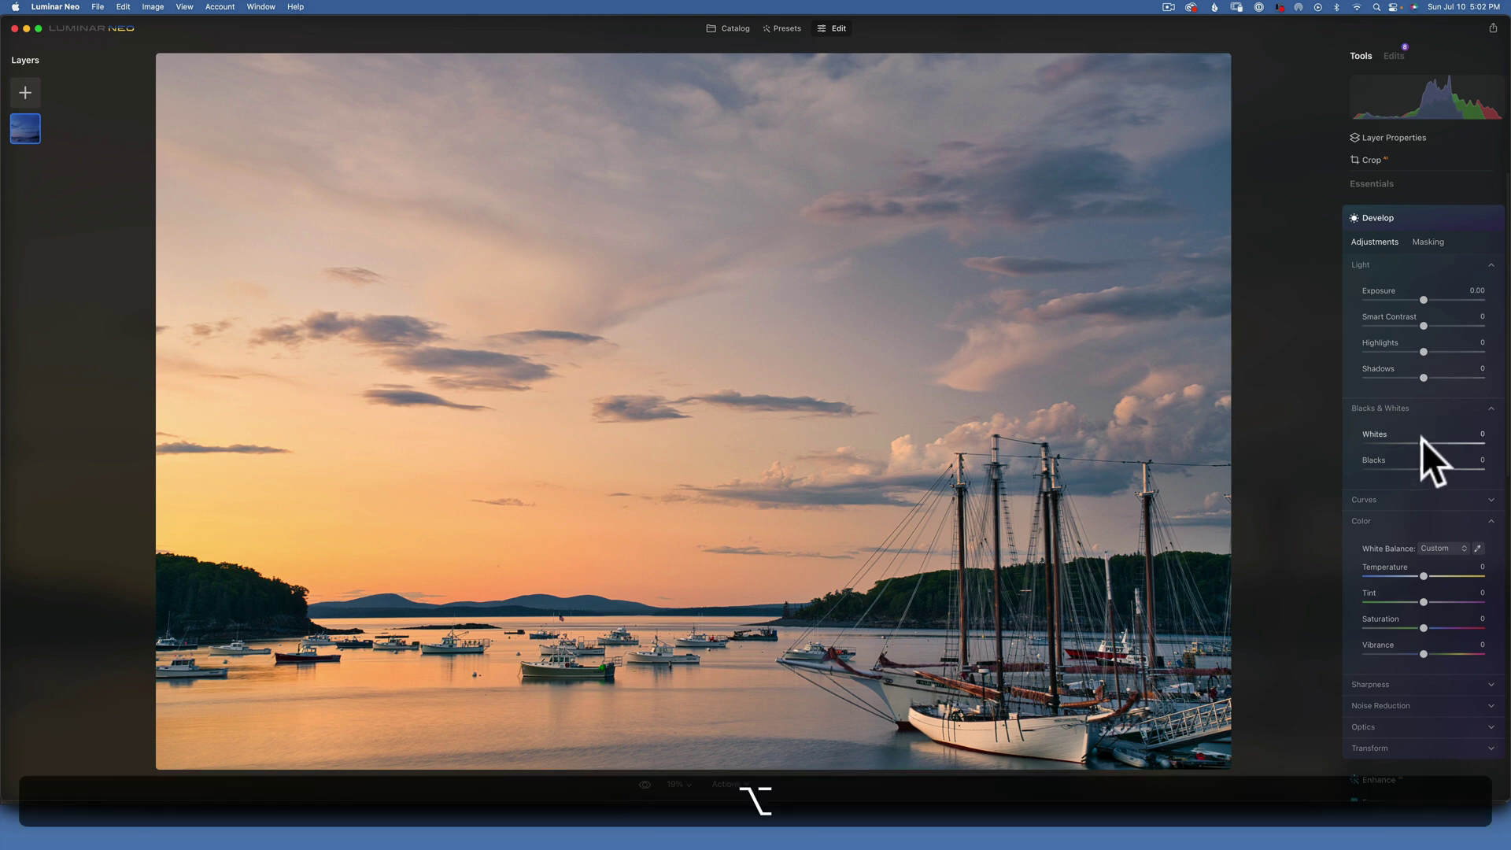
pyautogui.moveTo(1422, 439)
pyautogui.mouseDown()
pyautogui.moveTo(1454, 442)
pyautogui.moveTo(1427, 437)
pyautogui.moveTo(1423, 468)
pyautogui.mouseUp()
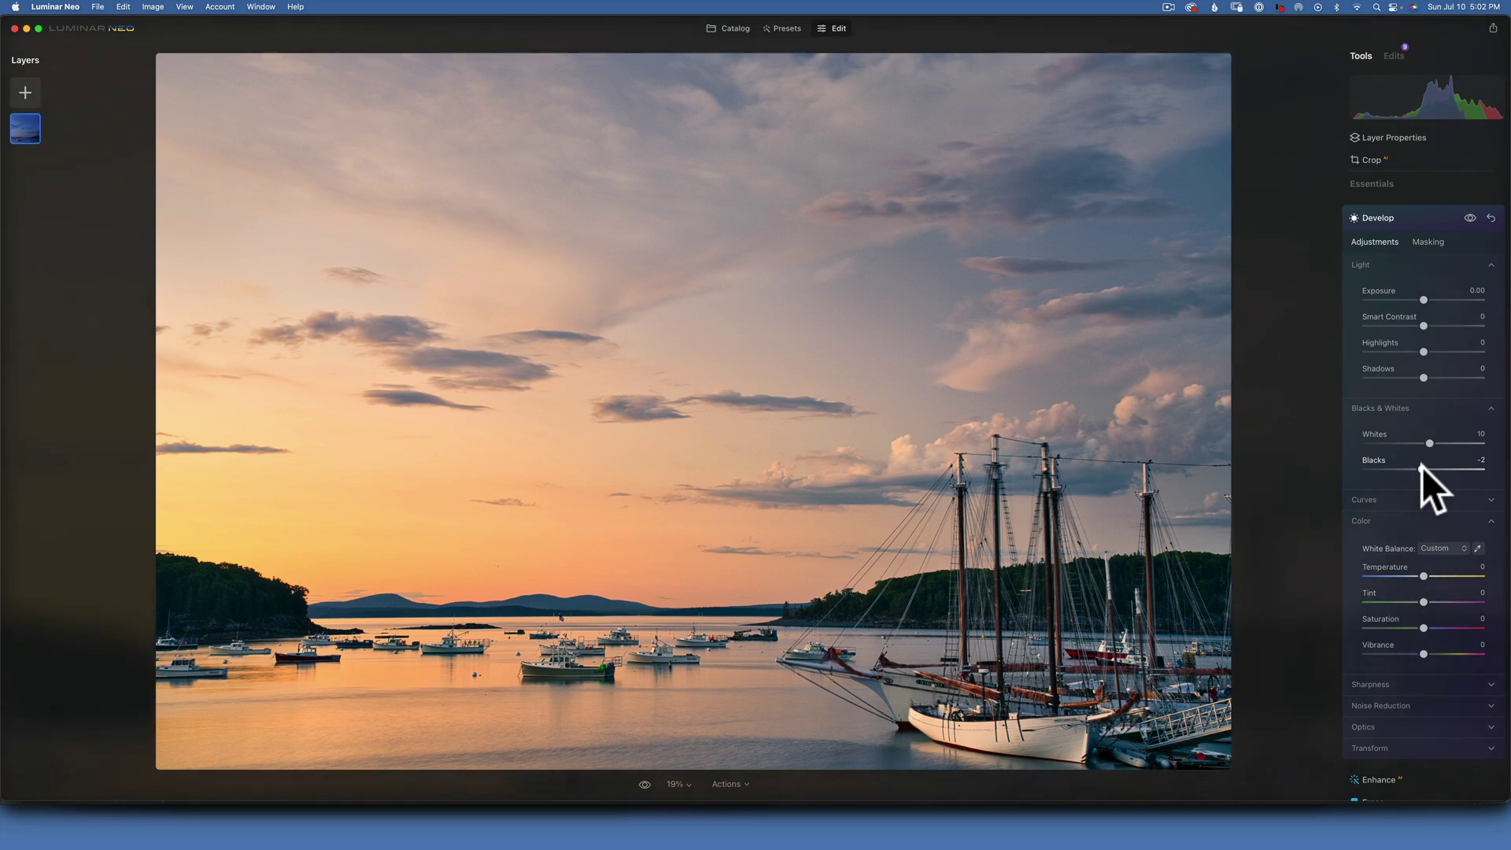
pyautogui.click(644, 785)
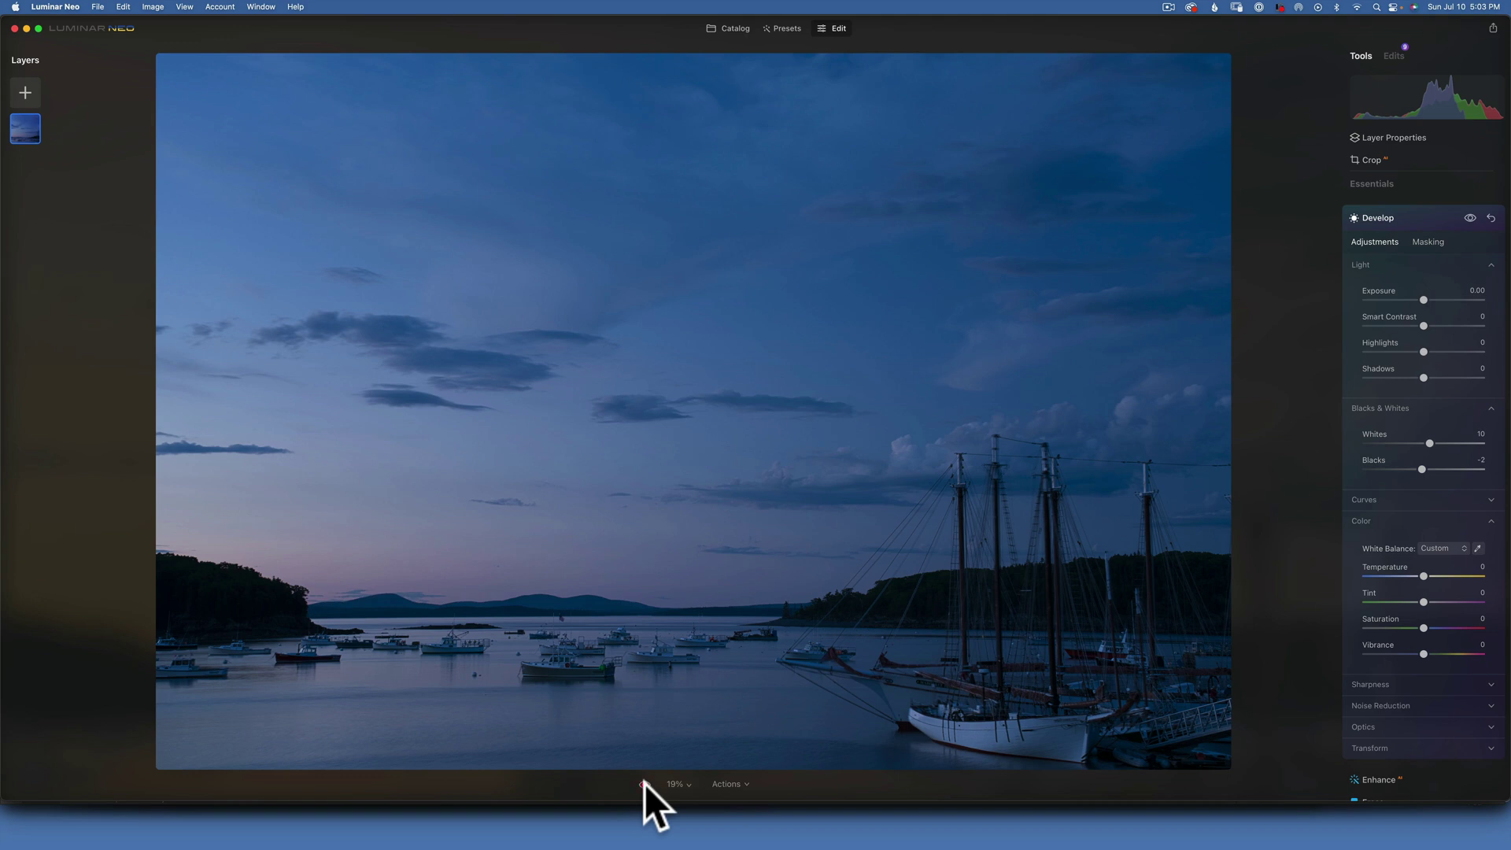
# Compare the original with the warm edit, then collapse the Develop tool
pyautogui.click(644, 784)
pyautogui.click(645, 783)
pyautogui.click(645, 783)
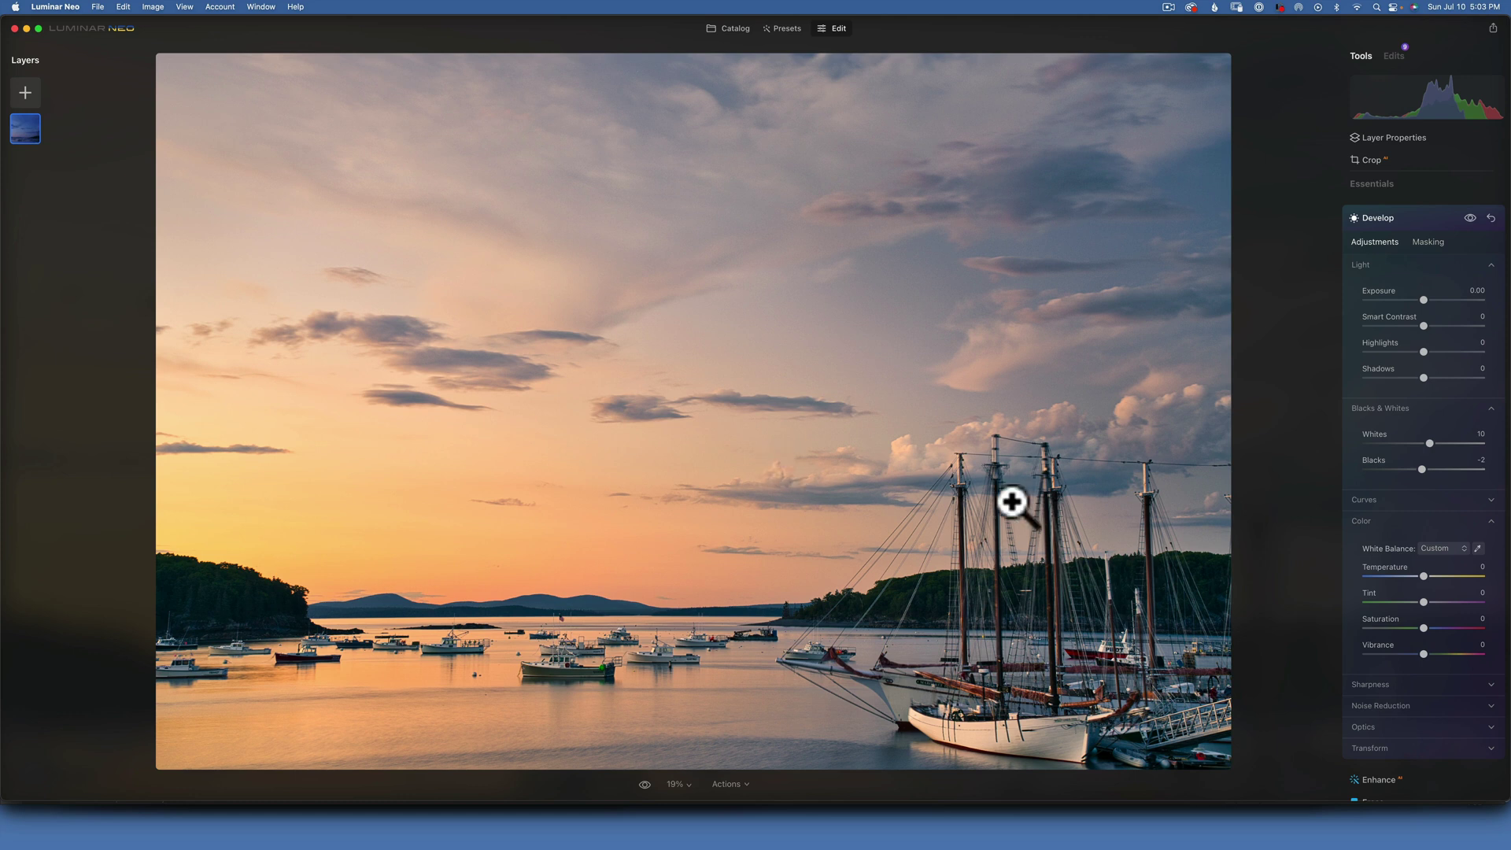
pyautogui.click(1377, 214)
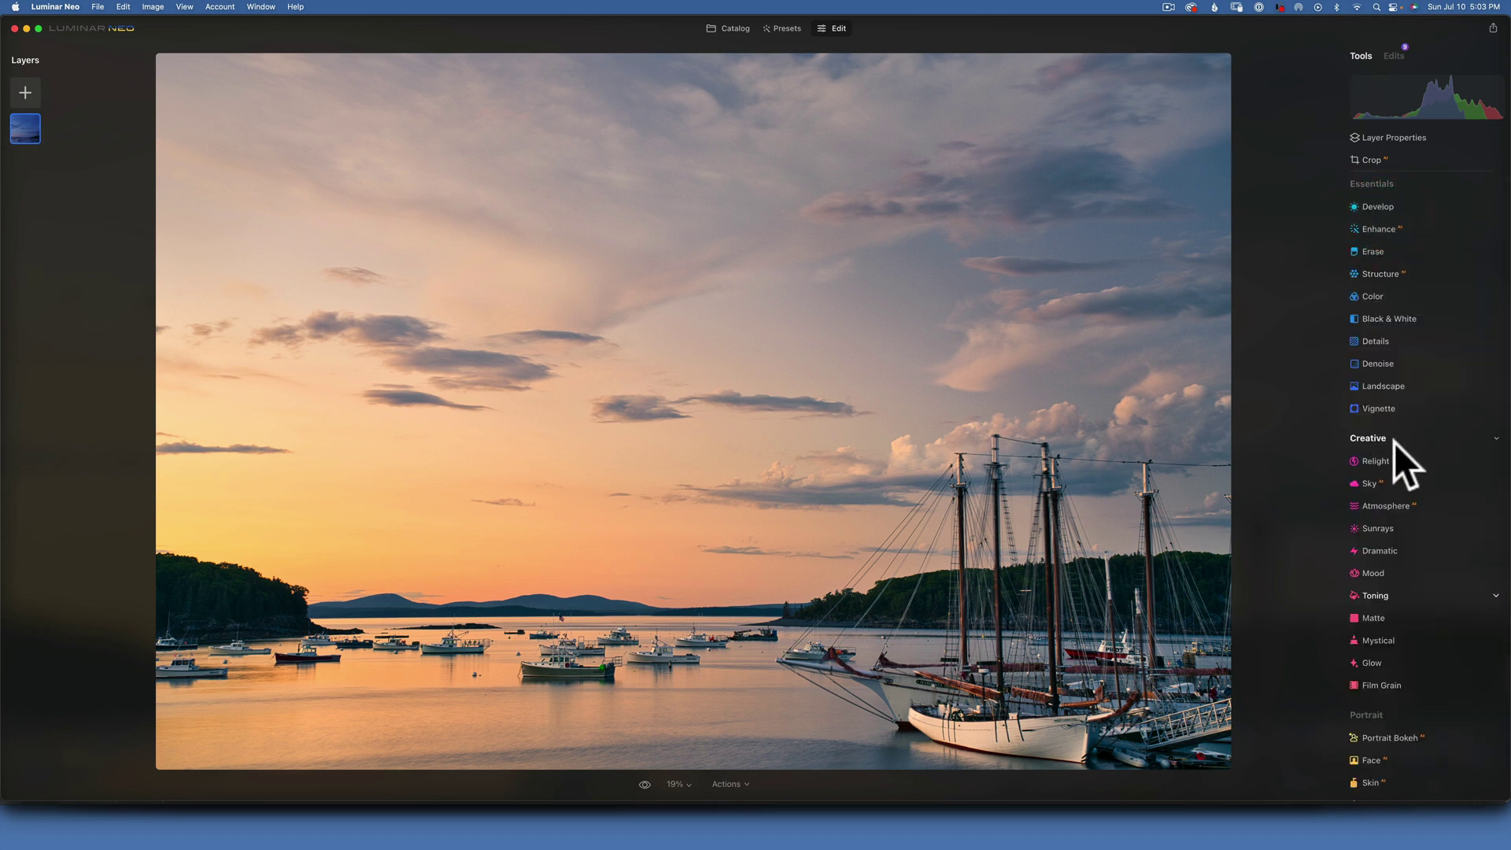